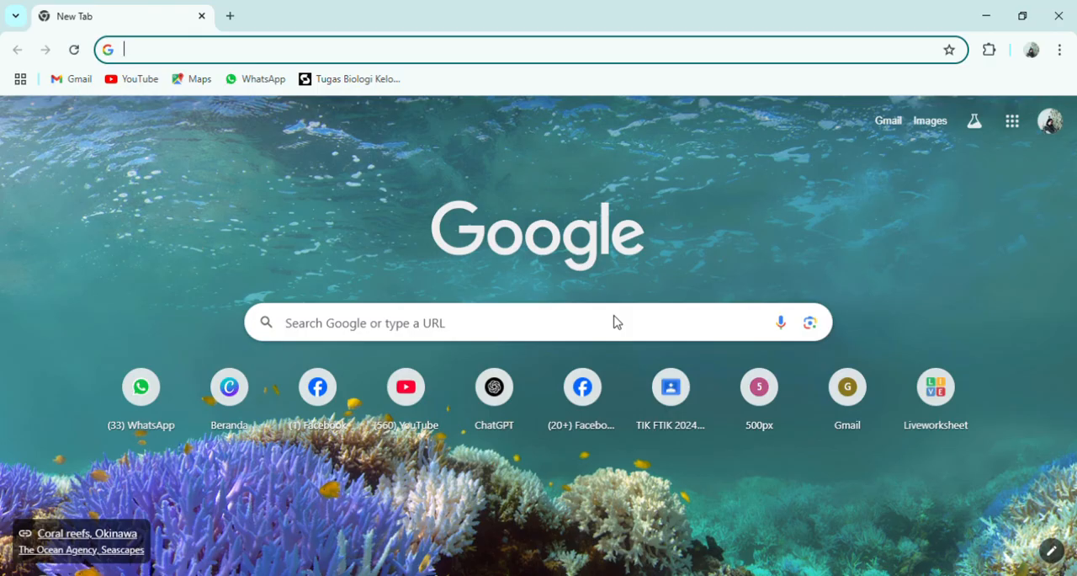
- Open the Canva home page from the new browser tab
{"action": "left_click", "coordinate": [263, 399]}
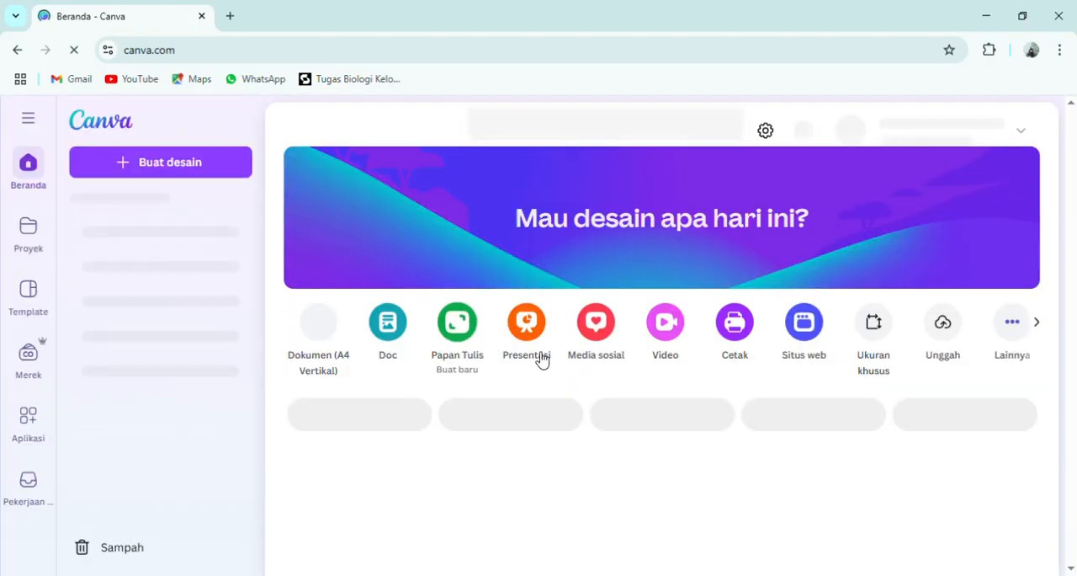
{"action": "scroll", "coordinate": [568, 404], "scroll_direction": "down", "scroll_amount": 2}
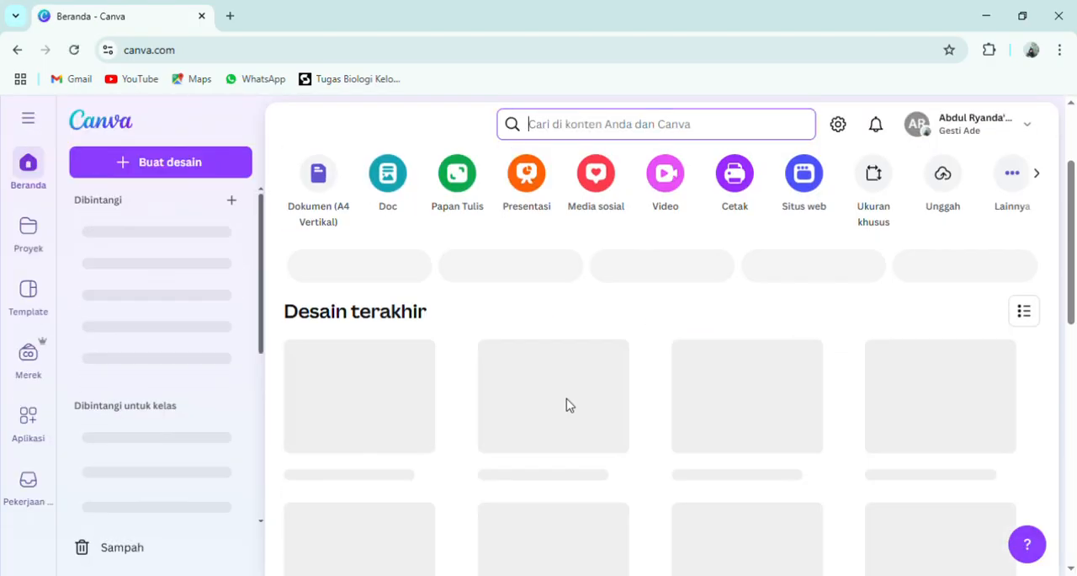
{"action": "scroll", "coordinate": [568, 405], "scroll_direction": "up", "scroll_amount": 2}
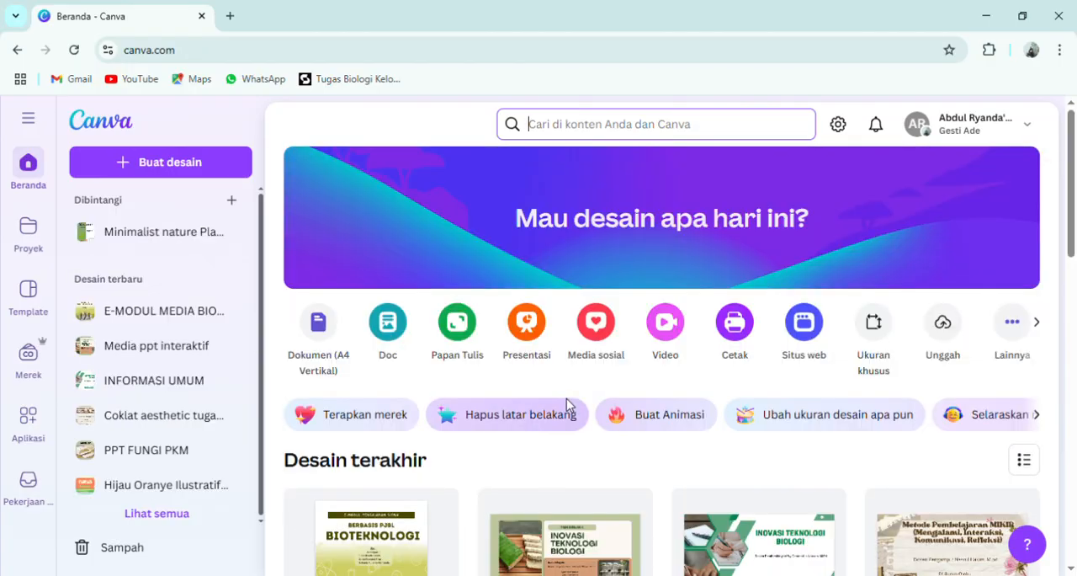
- Search Canva for "e-modul", browse the matching templates, and collapse the list of own designs in the results
{"action": "left_click", "coordinate": [546, 138]}
{"action": "type", "text": "e"}
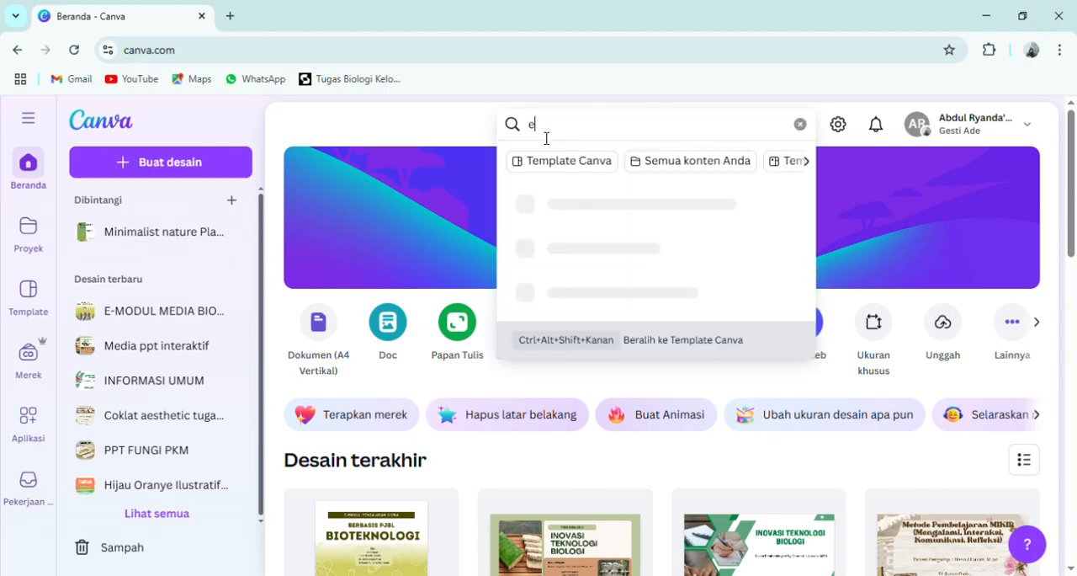
{"action": "type", "text": "-modul"}
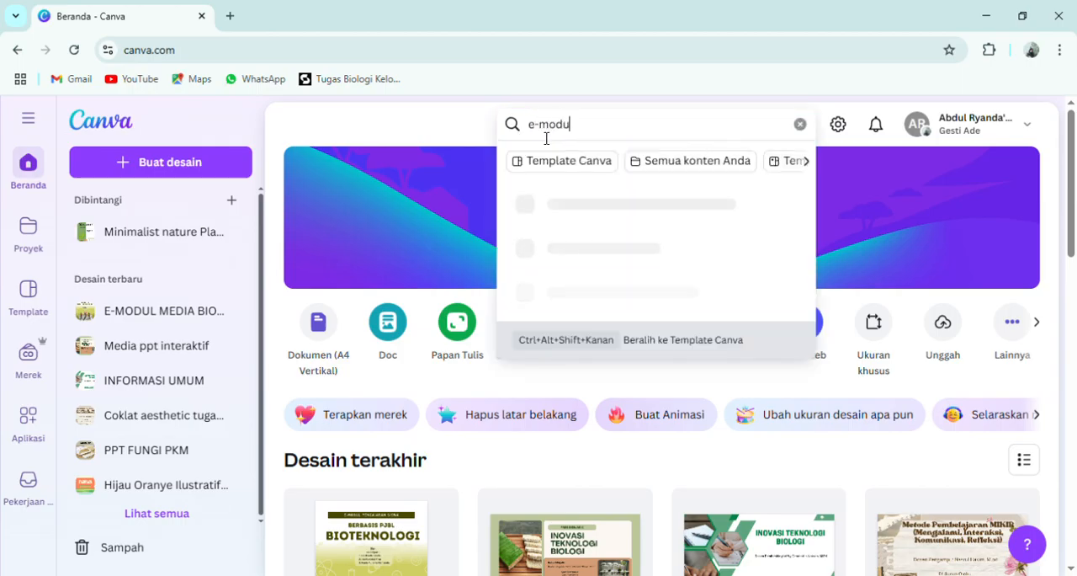
{"action": "key", "text": "Return"}
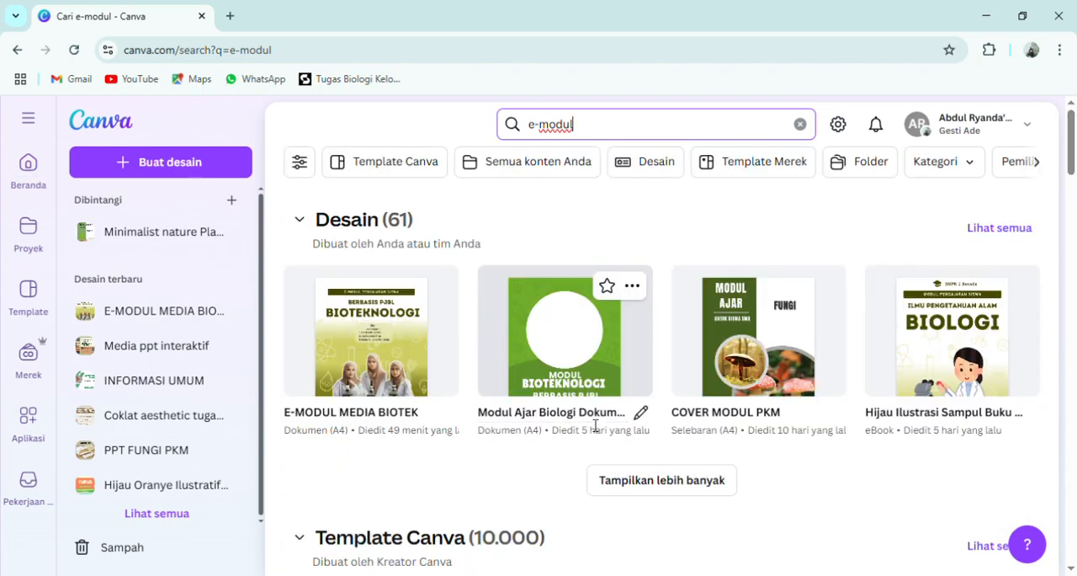
{"action": "scroll", "coordinate": [601, 414], "scroll_direction": "down", "scroll_amount": 2}
{"action": "scroll", "coordinate": [606, 409], "scroll_direction": "down", "scroll_amount": 2}
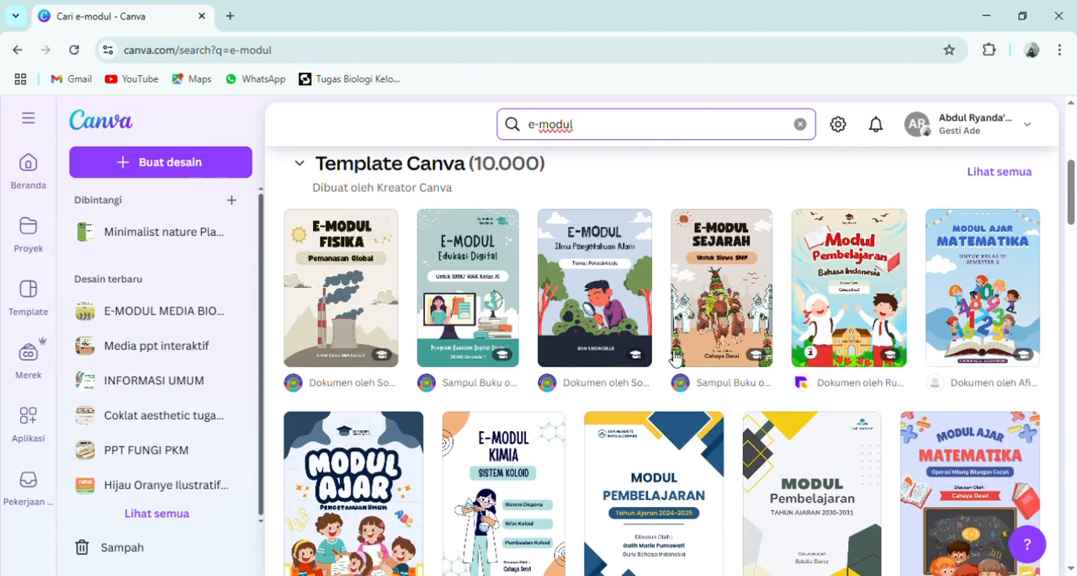
{"action": "scroll", "coordinate": [746, 395], "scroll_direction": "down", "scroll_amount": 2}
{"action": "scroll", "coordinate": [745, 394], "scroll_direction": "up", "scroll_amount": 10}
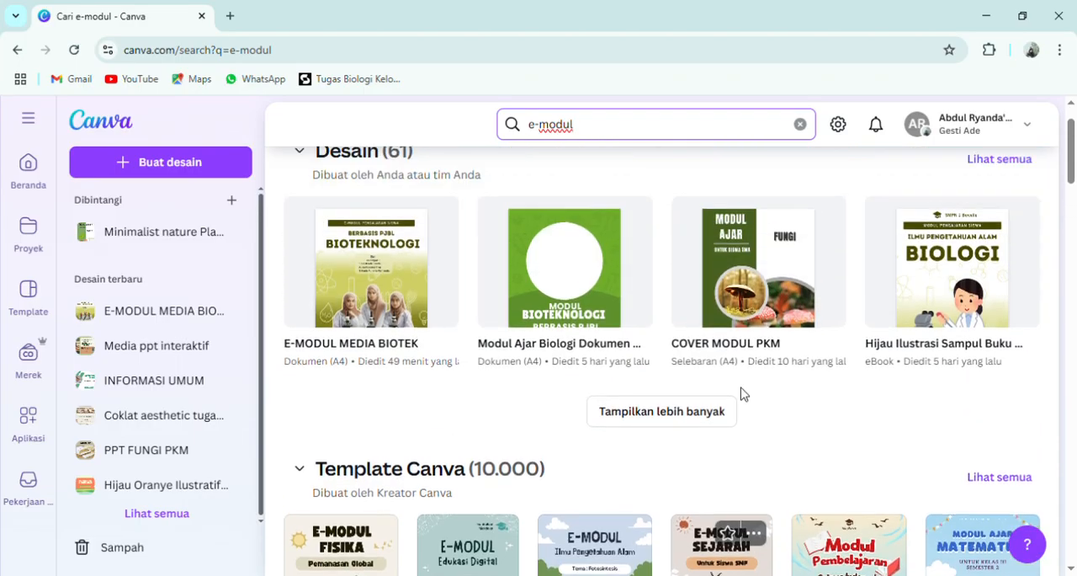
{"action": "left_click", "coordinate": [801, 124]}
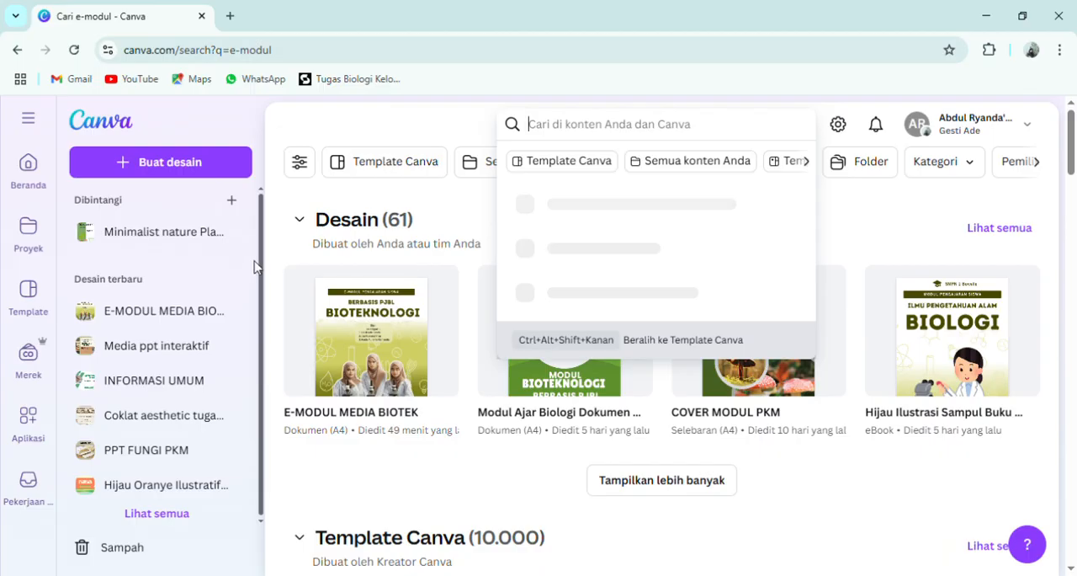
{"action": "left_click", "coordinate": [309, 219]}
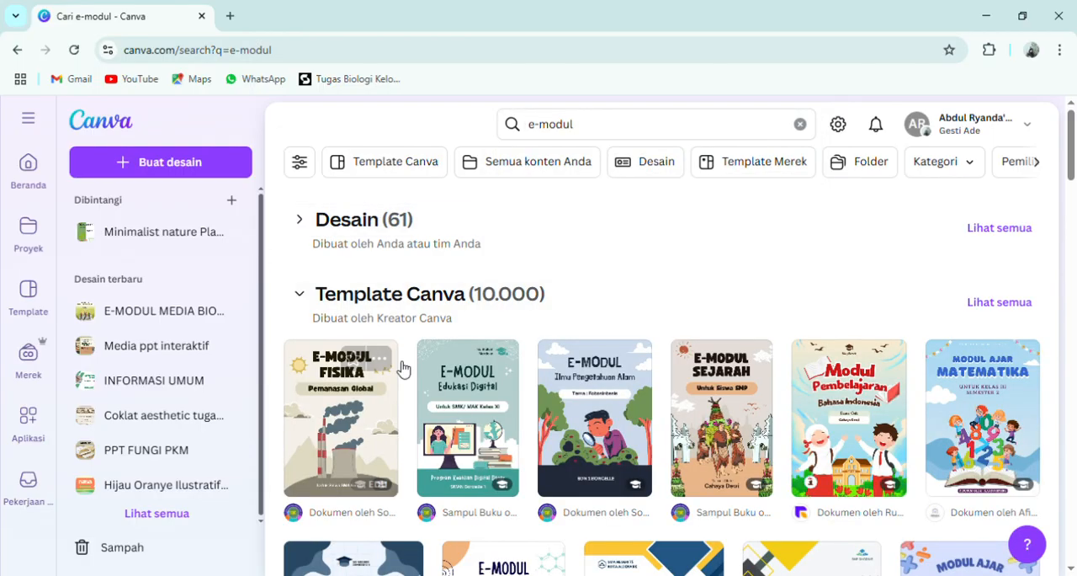
- Return to the home page and open the recent design E-MODUL MEDIA BIOTEK in its own browser tab
{"action": "left_click", "coordinate": [27, 164]}
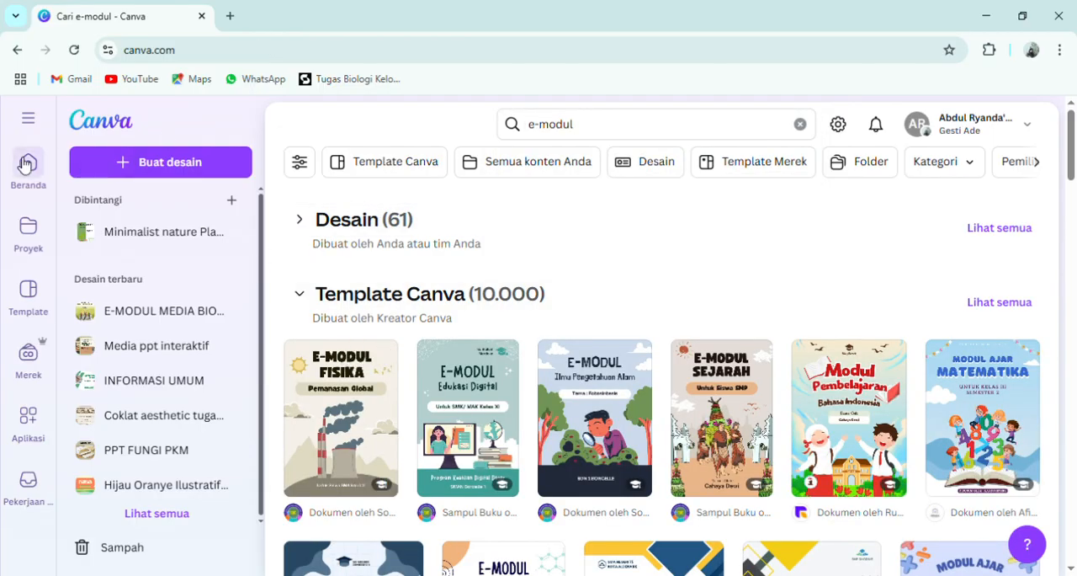
{"action": "scroll", "coordinate": [421, 497], "scroll_direction": "down", "scroll_amount": 4}
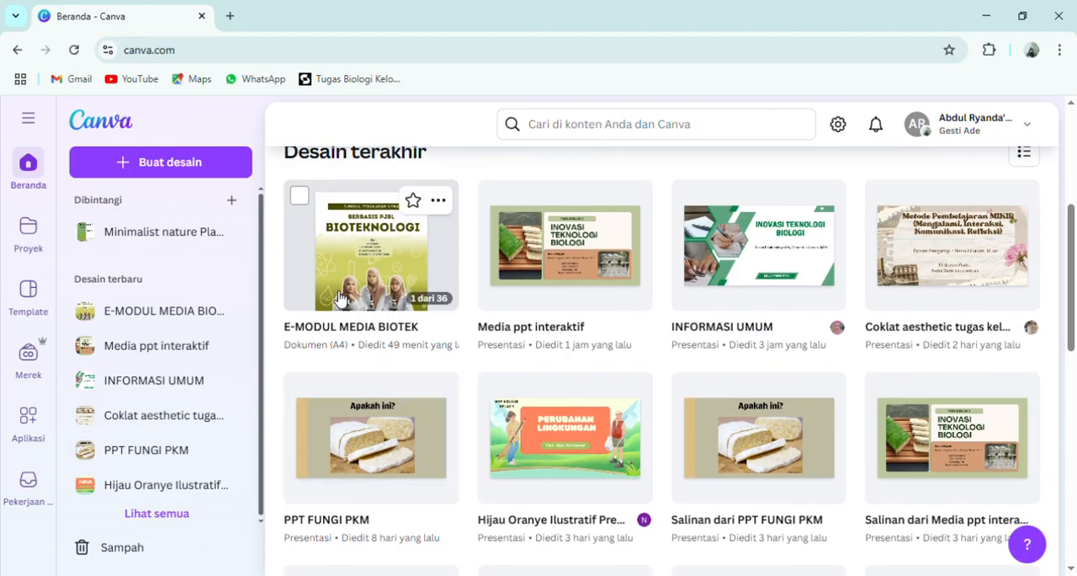
{"action": "left_click", "coordinate": [381, 283]}
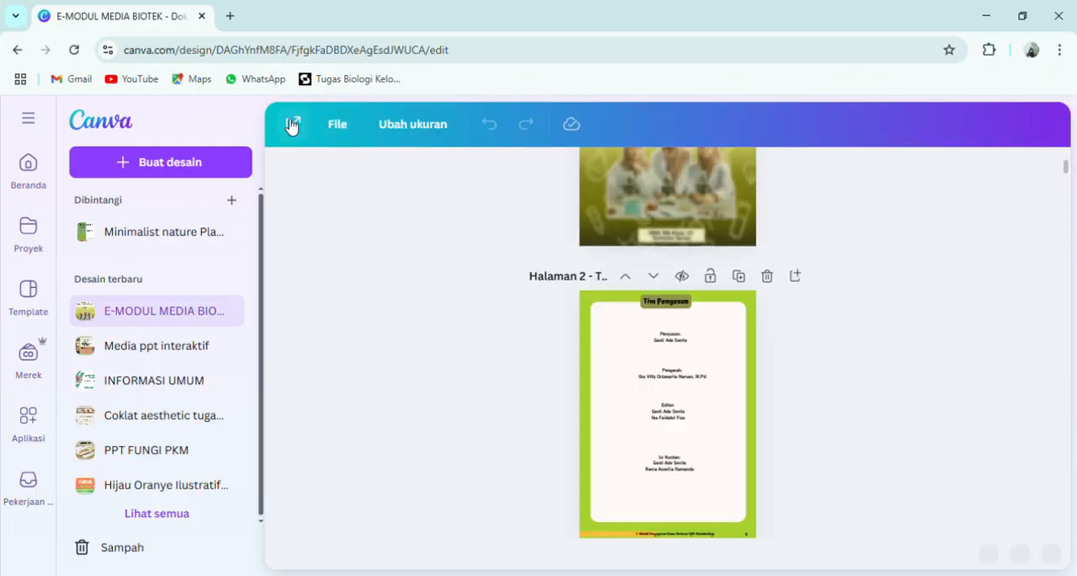
{"action": "left_click", "coordinate": [286, 124]}
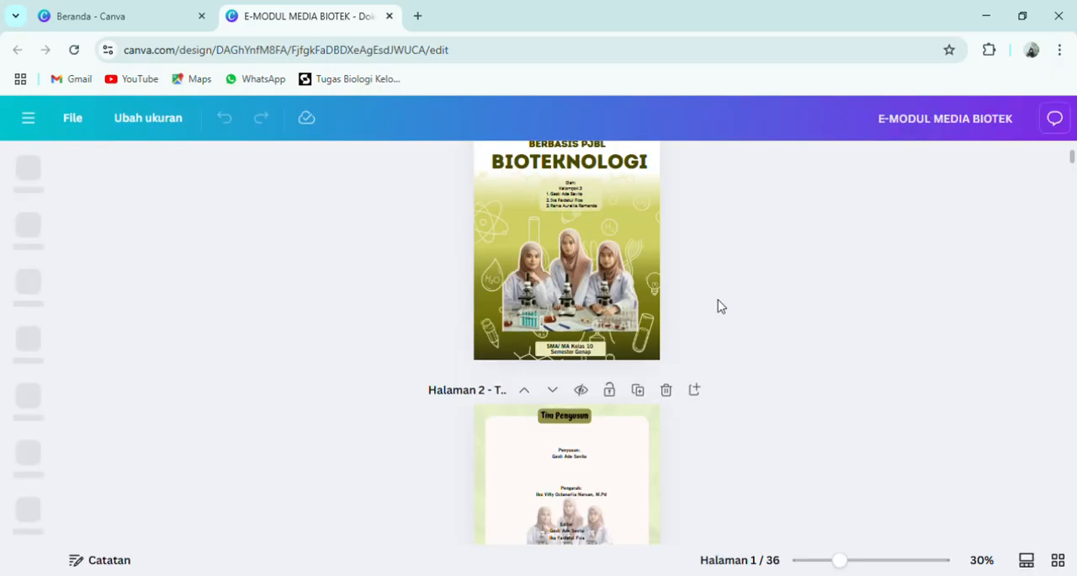
- Look through the module's opening pages and examine the Daftar Isi entries on pages 4 and 5
{"action": "scroll", "coordinate": [717, 307], "scroll_direction": "down", "scroll_amount": 4}
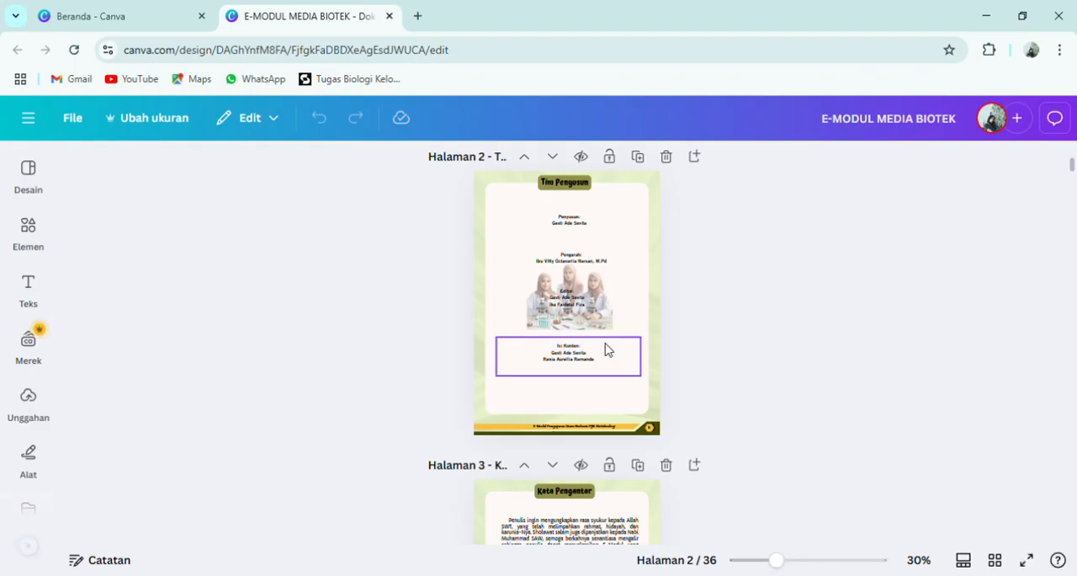
{"action": "scroll", "coordinate": [728, 324], "scroll_direction": "down", "scroll_amount": 2}
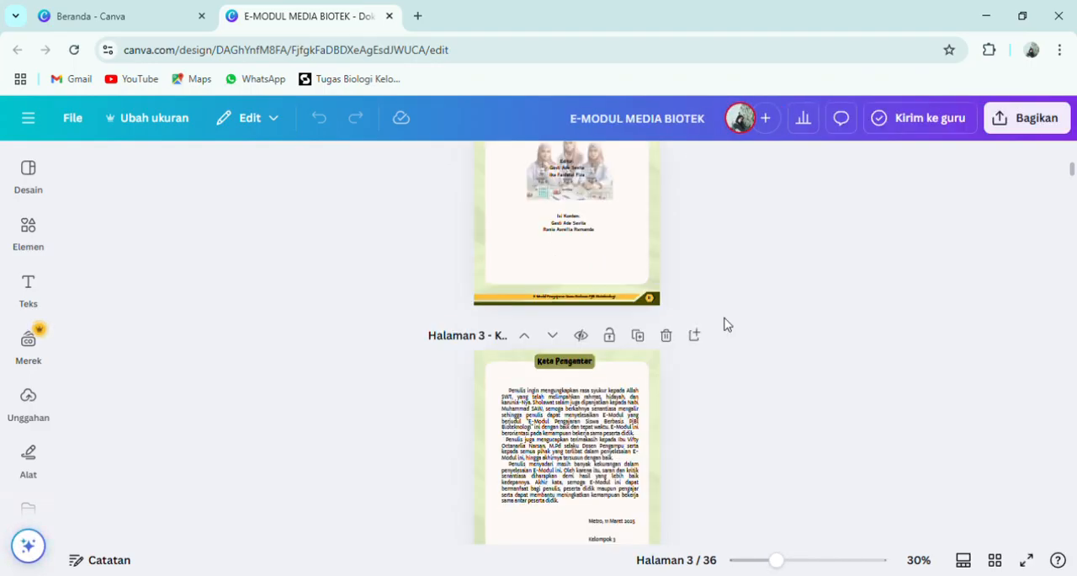
{"action": "scroll", "coordinate": [728, 324], "scroll_direction": "down", "scroll_amount": 5}
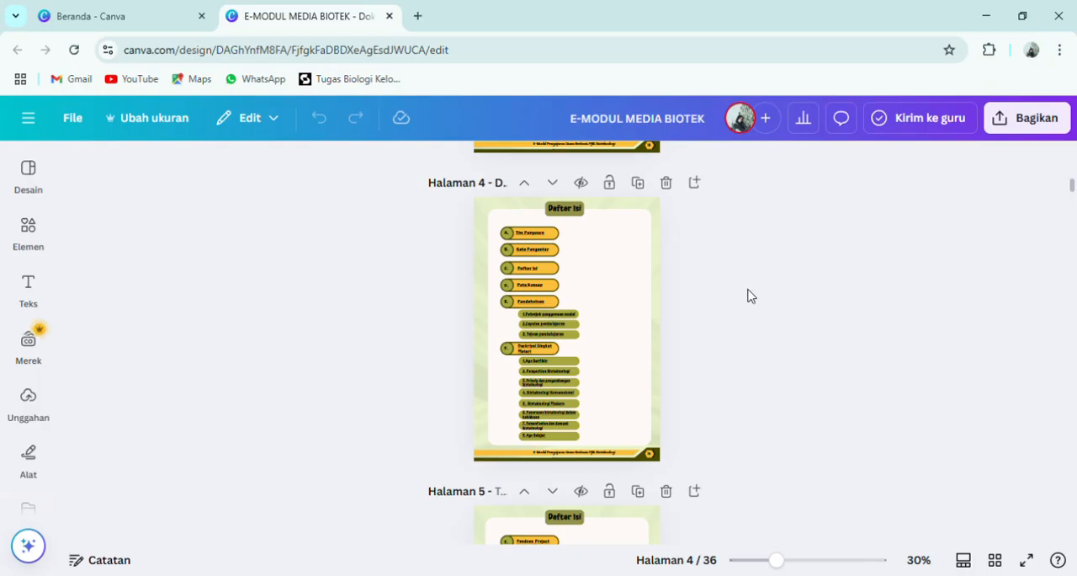
{"action": "scroll", "coordinate": [748, 294], "scroll_direction": "up", "scroll_amount": 1}
{"action": "scroll", "coordinate": [751, 296], "scroll_direction": "up", "scroll_amount": 1}
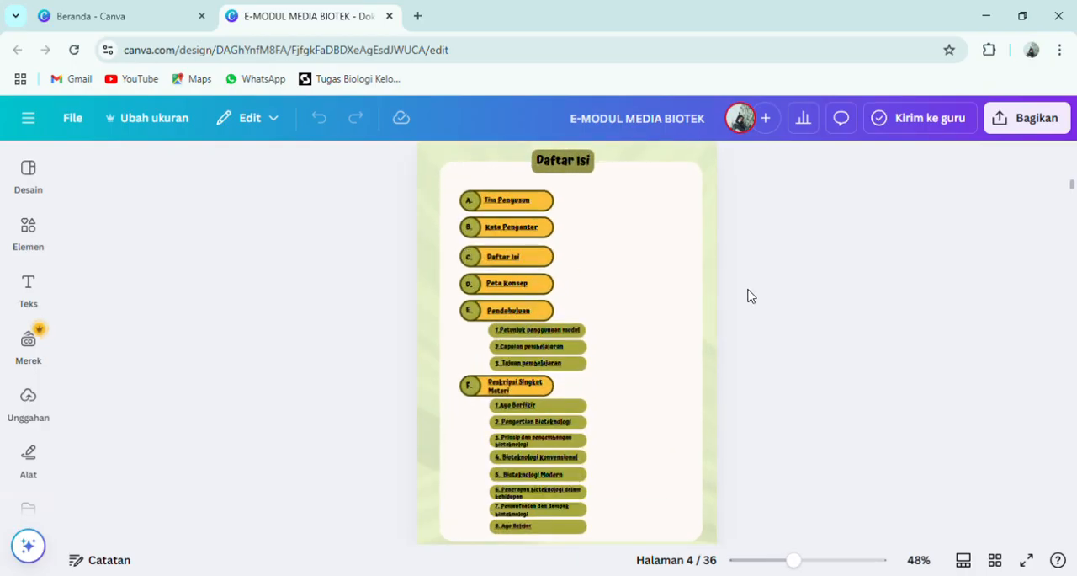
{"action": "scroll", "coordinate": [749, 294], "scroll_direction": "up", "scroll_amount": 2}
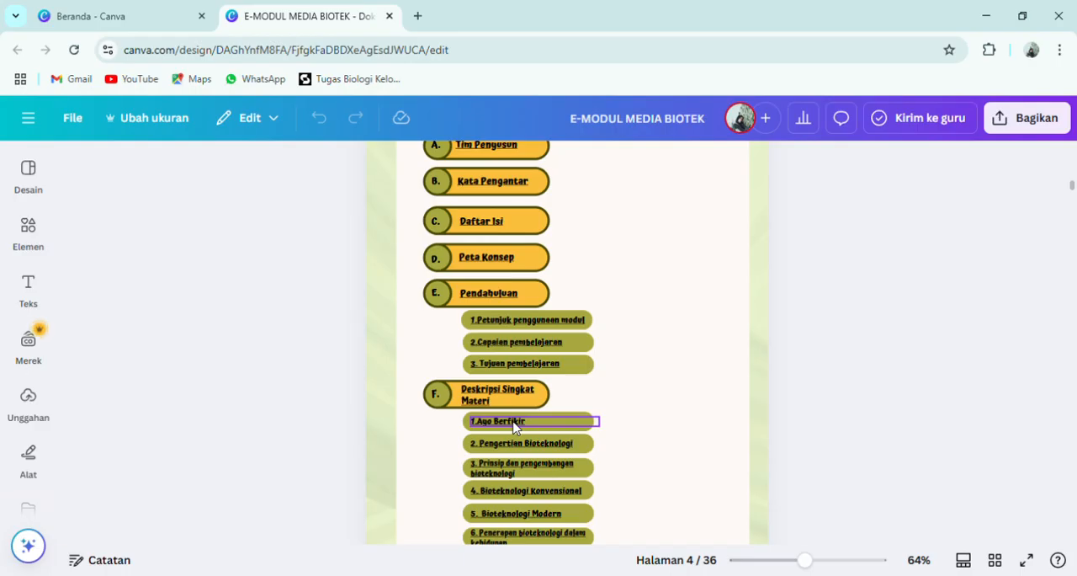
{"action": "scroll", "coordinate": [589, 425], "scroll_direction": "down", "scroll_amount": 3}
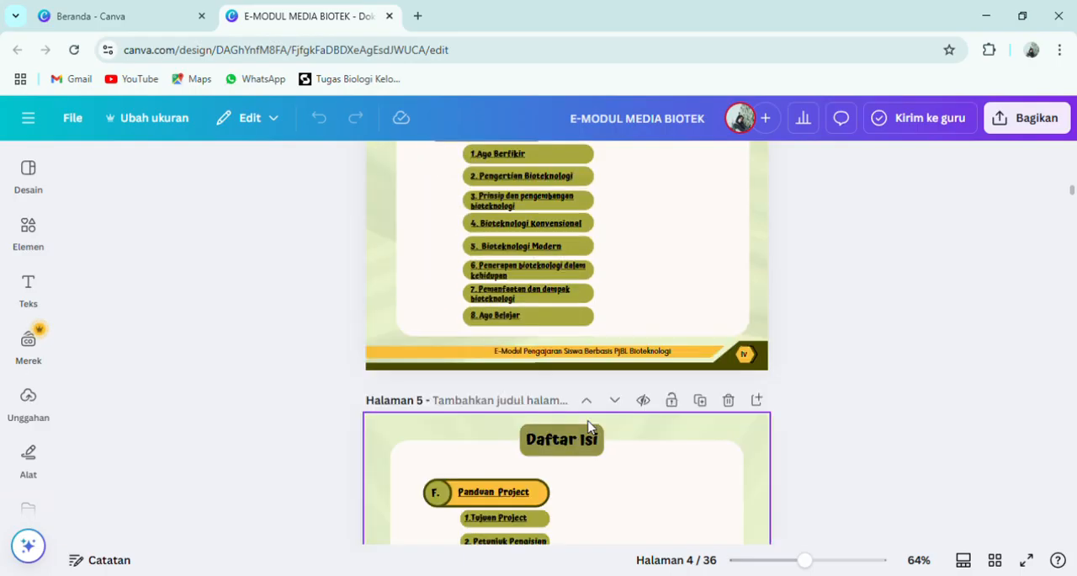
{"action": "scroll", "coordinate": [589, 425], "scroll_direction": "down", "scroll_amount": 2}
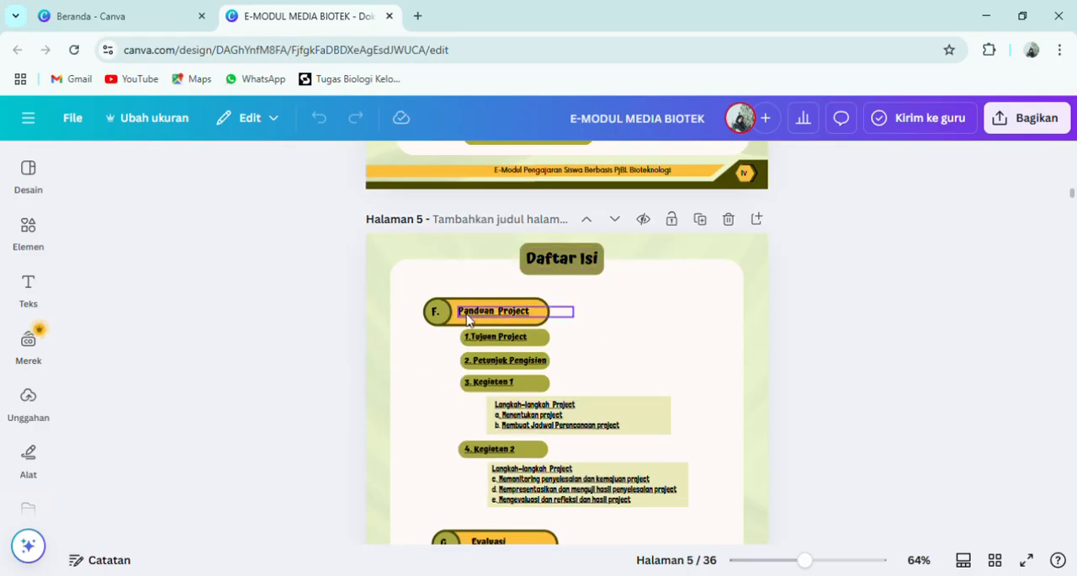
{"action": "scroll", "coordinate": [678, 361], "scroll_direction": "up", "scroll_amount": 6}
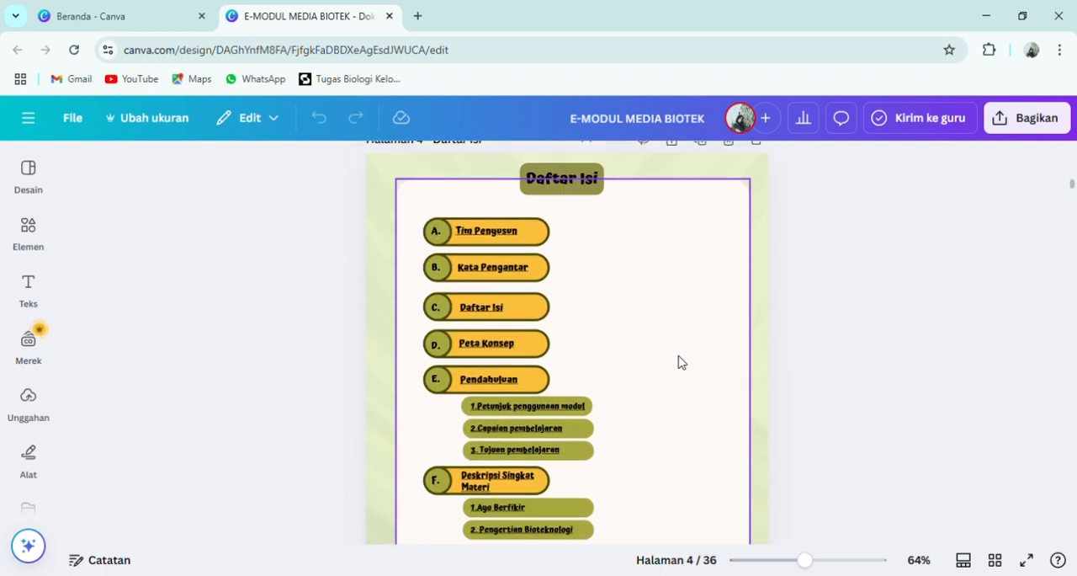
- Link the "Kata Pengantar" entry in the page 4 table of contents to the page "3 - Kata Pengantar"
{"action": "scroll", "coordinate": [746, 414], "scroll_direction": "up", "scroll_amount": 3}
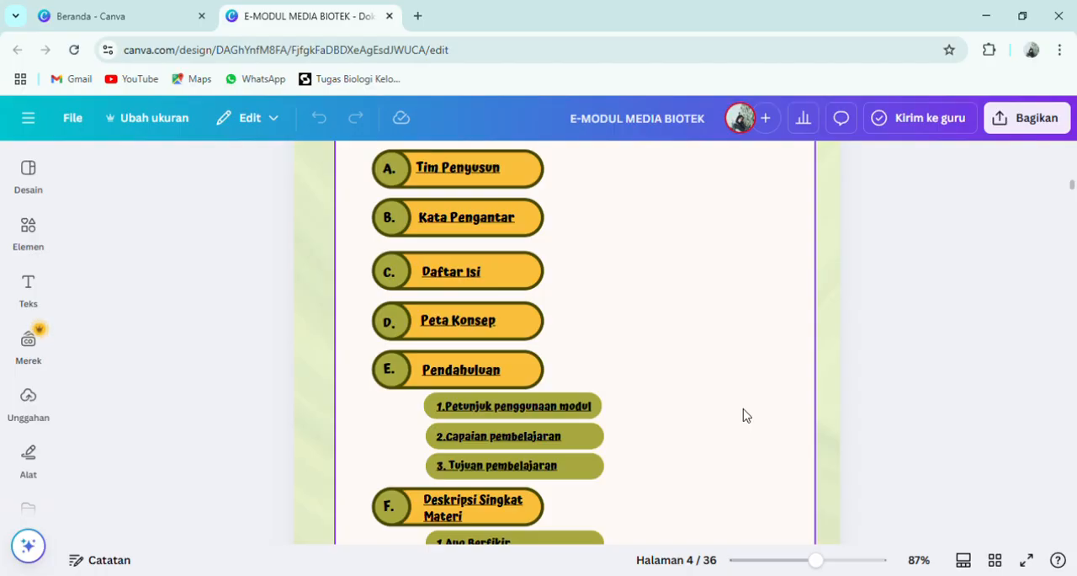
{"action": "left_click", "coordinate": [485, 222]}
{"action": "right_click", "coordinate": [486, 219]}
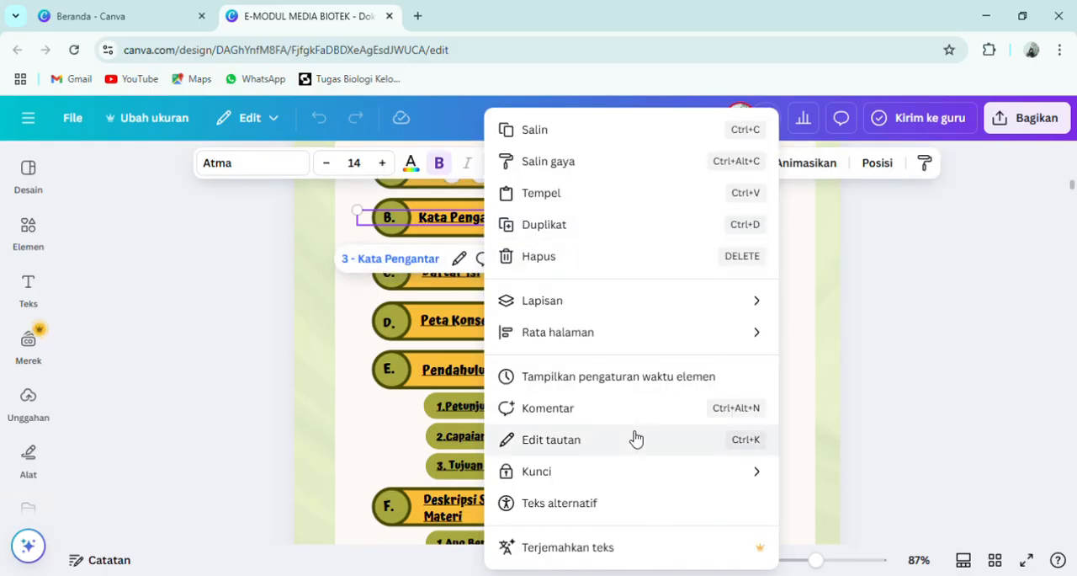
{"action": "left_click", "coordinate": [578, 452]}
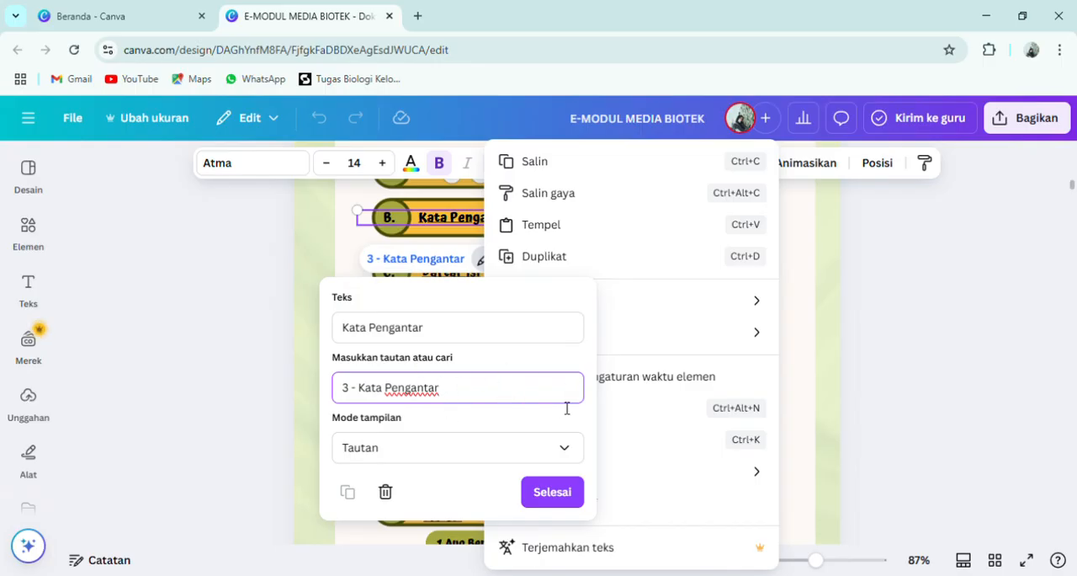
{"action": "left_click", "coordinate": [574, 504]}
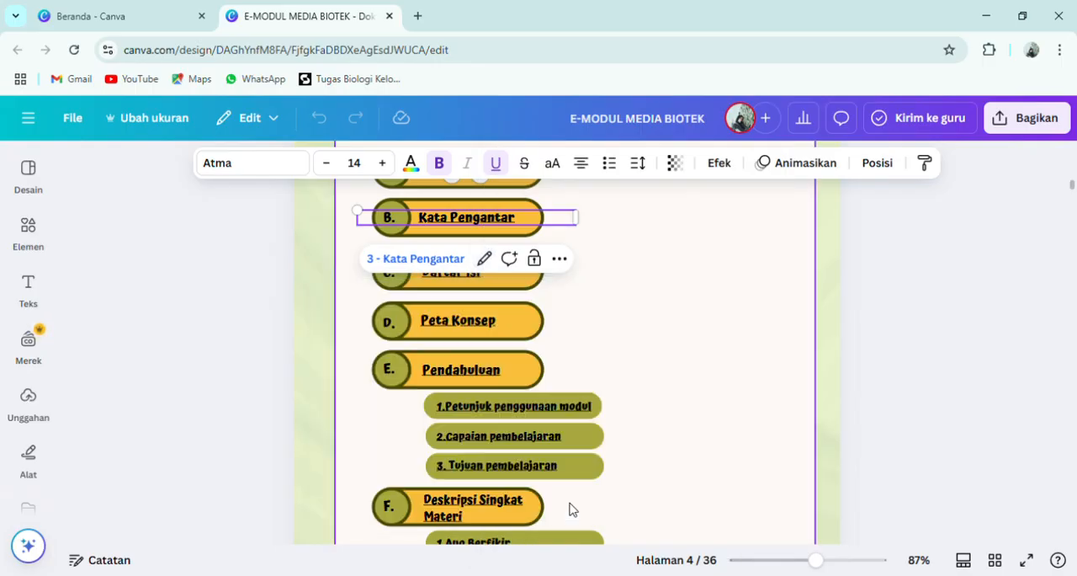
{"action": "left_click", "coordinate": [964, 374]}
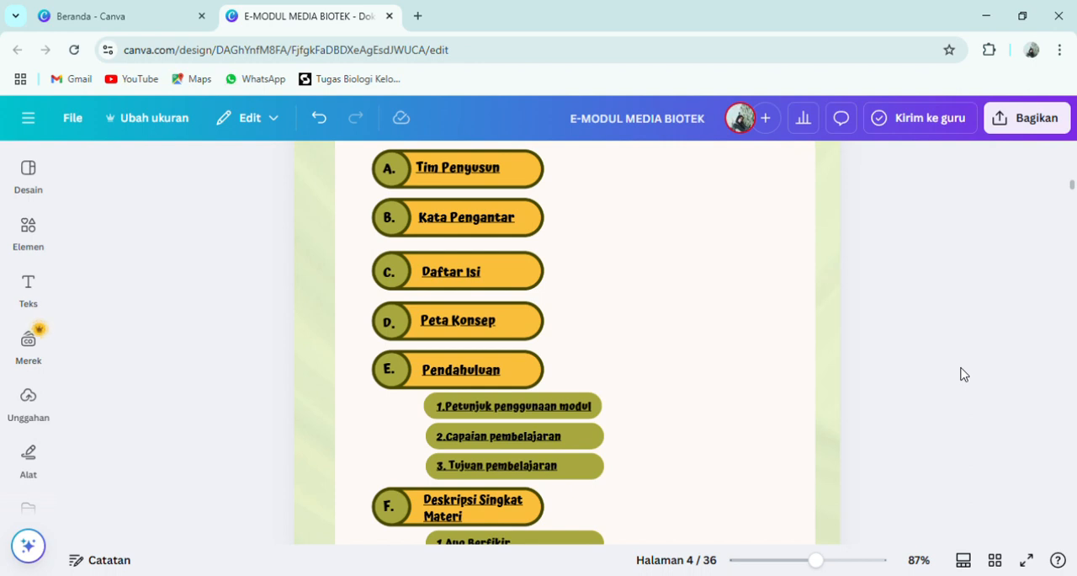
{"action": "left_click", "coordinate": [510, 347]}
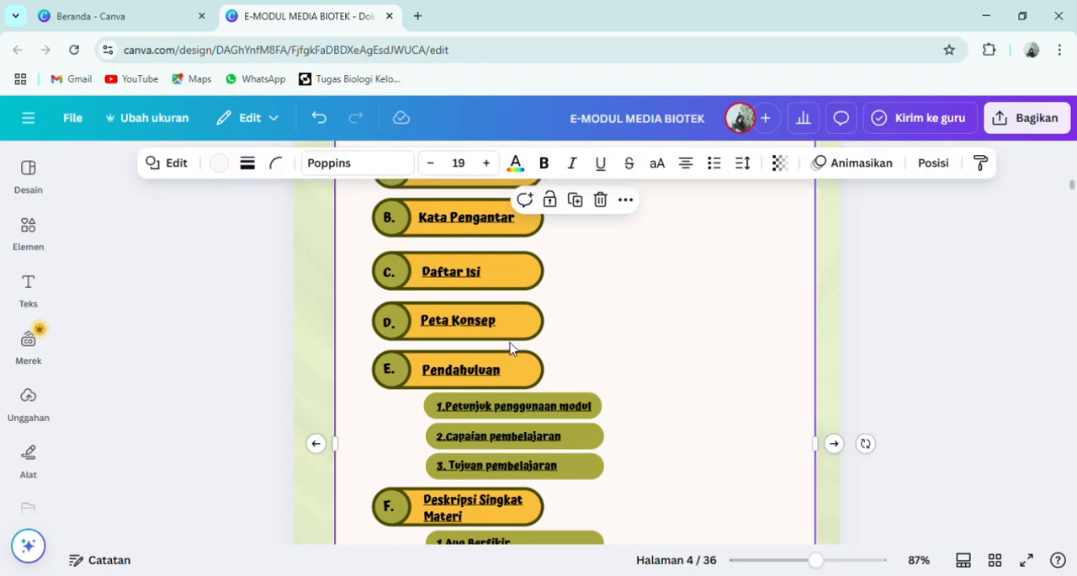
{"action": "left_click", "coordinate": [871, 362]}
- Examine the Peta Konsep diagram and its boxes on page 6, and display the drawing tools
{"action": "scroll", "coordinate": [871, 362], "scroll_direction": "down", "scroll_amount": 3}
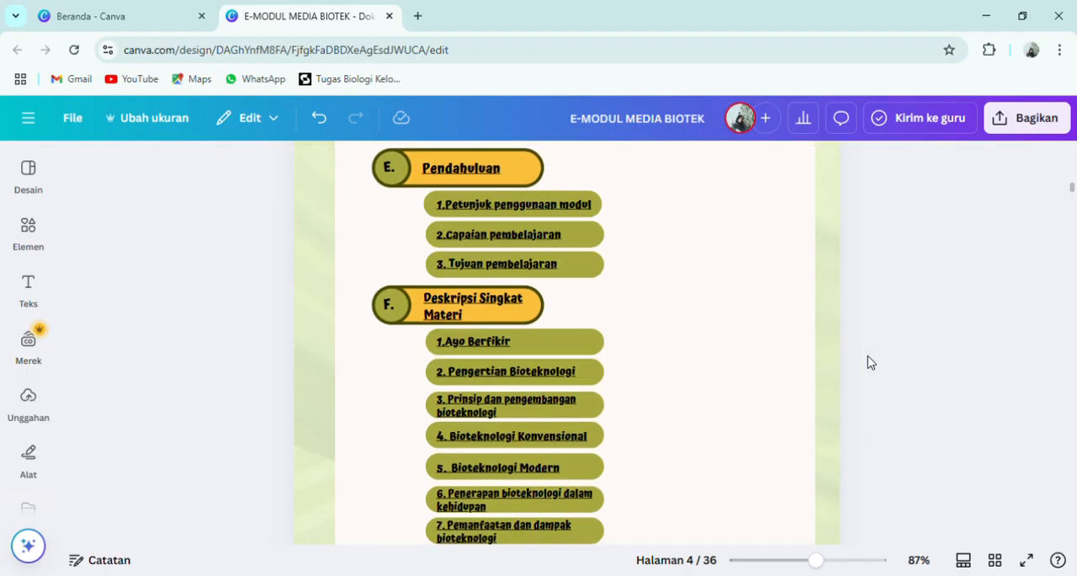
{"action": "scroll", "coordinate": [858, 299], "scroll_direction": "down", "scroll_amount": 4, "text": "ctrl"}
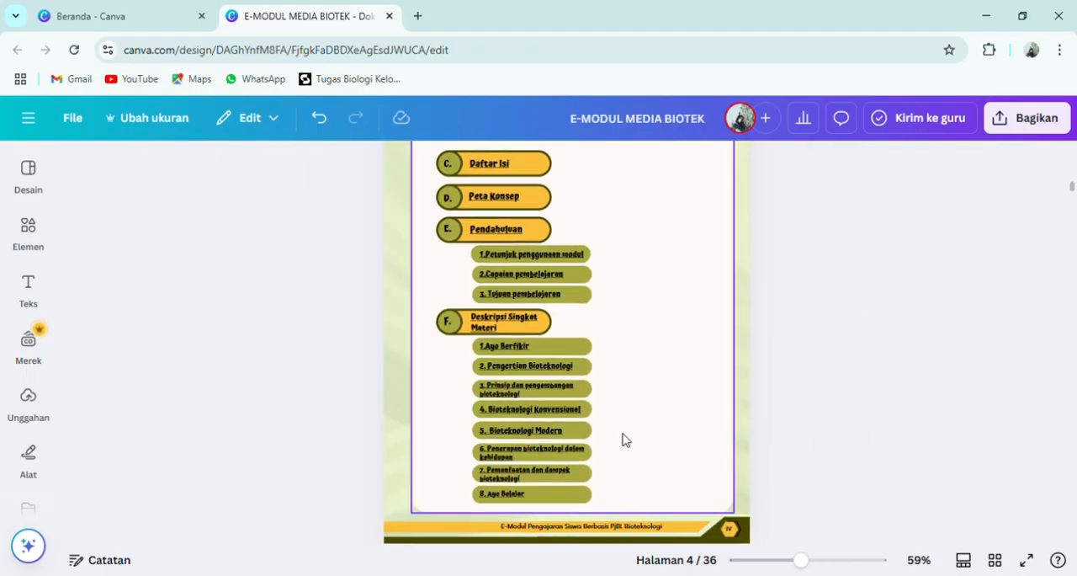
{"action": "scroll", "coordinate": [623, 438], "scroll_direction": "down", "scroll_amount": 3}
{"action": "scroll", "coordinate": [623, 439], "scroll_direction": "down", "scroll_amount": 10}
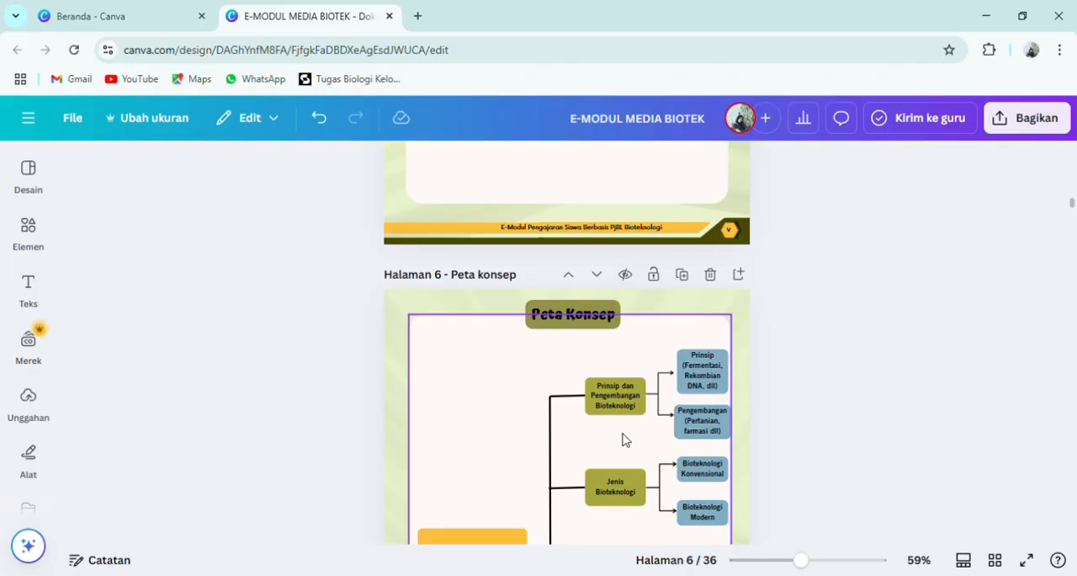
{"action": "left_click", "coordinate": [462, 296]}
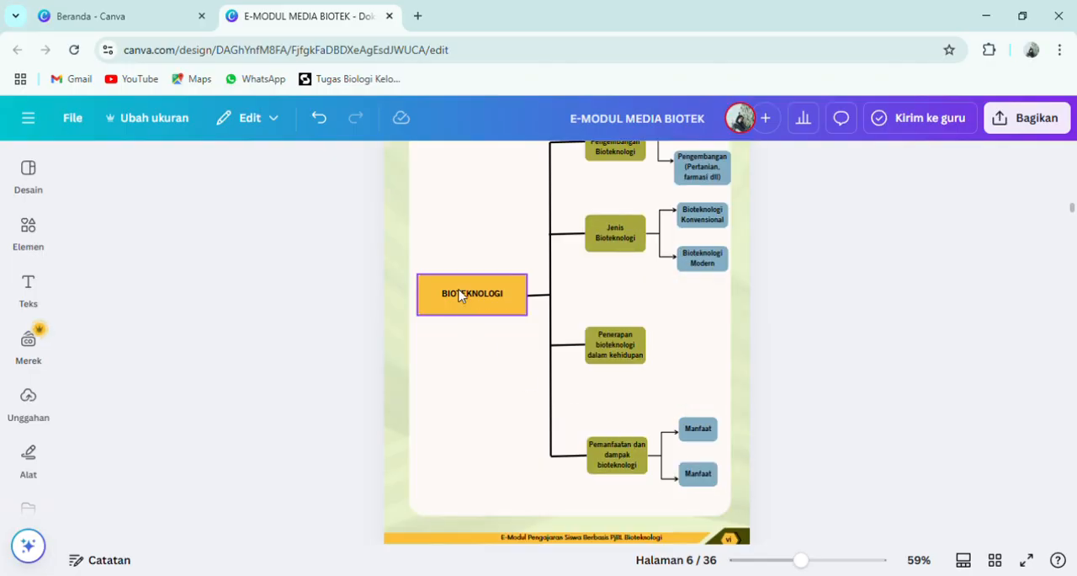
{"action": "left_click", "coordinate": [639, 350]}
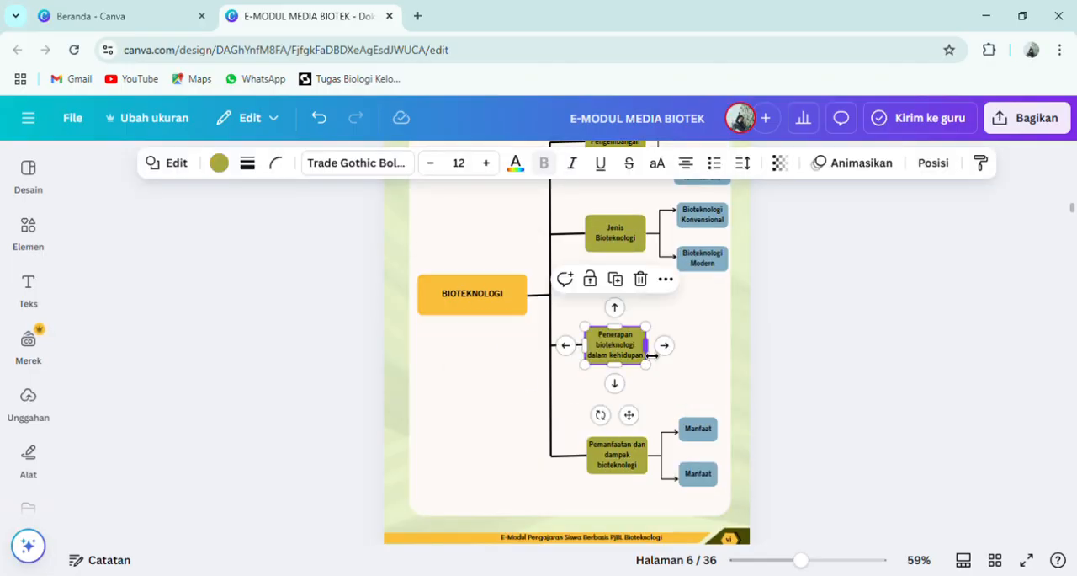
{"action": "left_click", "coordinate": [757, 378]}
{"action": "left_click", "coordinate": [29, 469]}
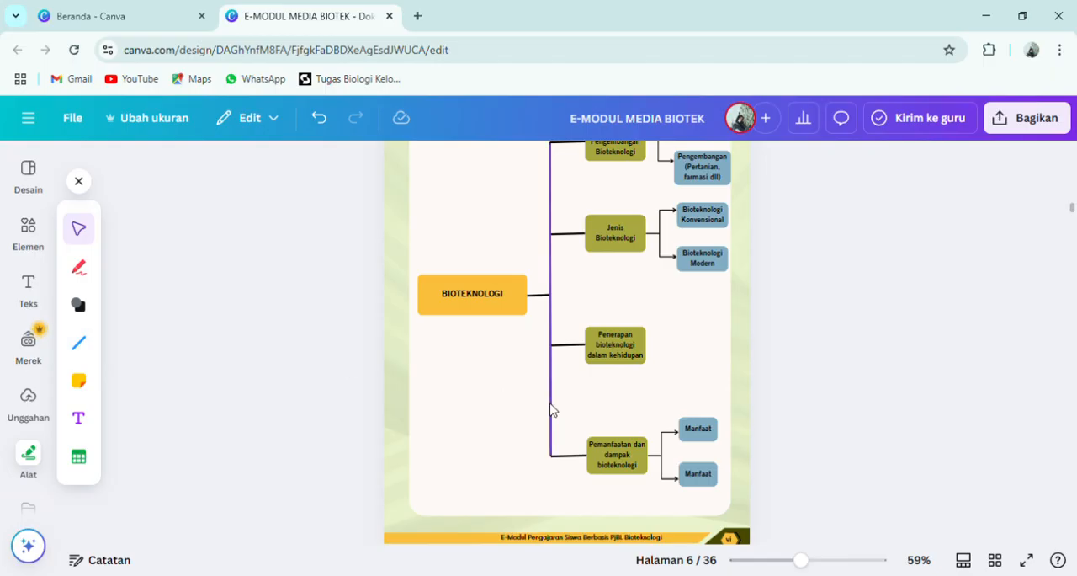
{"action": "scroll", "coordinate": [783, 407], "scroll_direction": "down", "scroll_amount": 8}
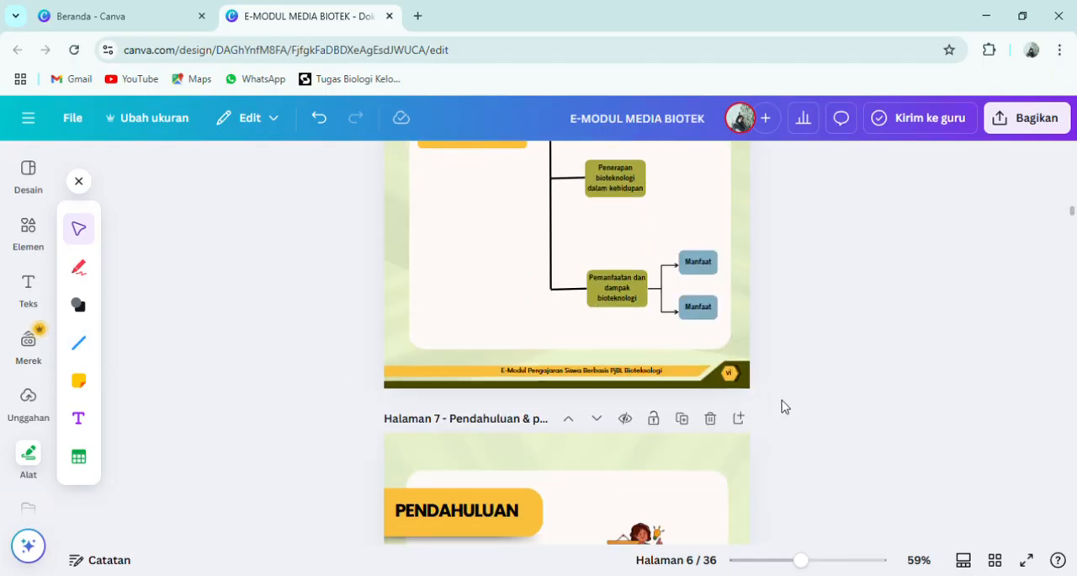
- Look through the module from the Pendahuluan on page 7 across the Deskripsi Singkat Materi pages
{"action": "scroll", "coordinate": [784, 406], "scroll_direction": "down", "scroll_amount": 20}
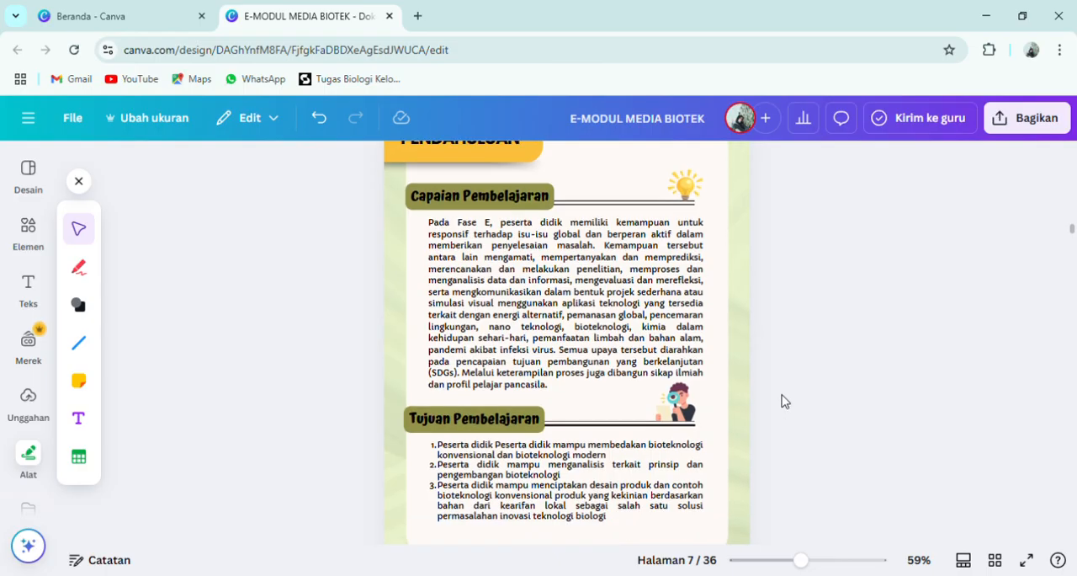
{"action": "scroll", "coordinate": [783, 402], "scroll_direction": "up", "scroll_amount": 10}
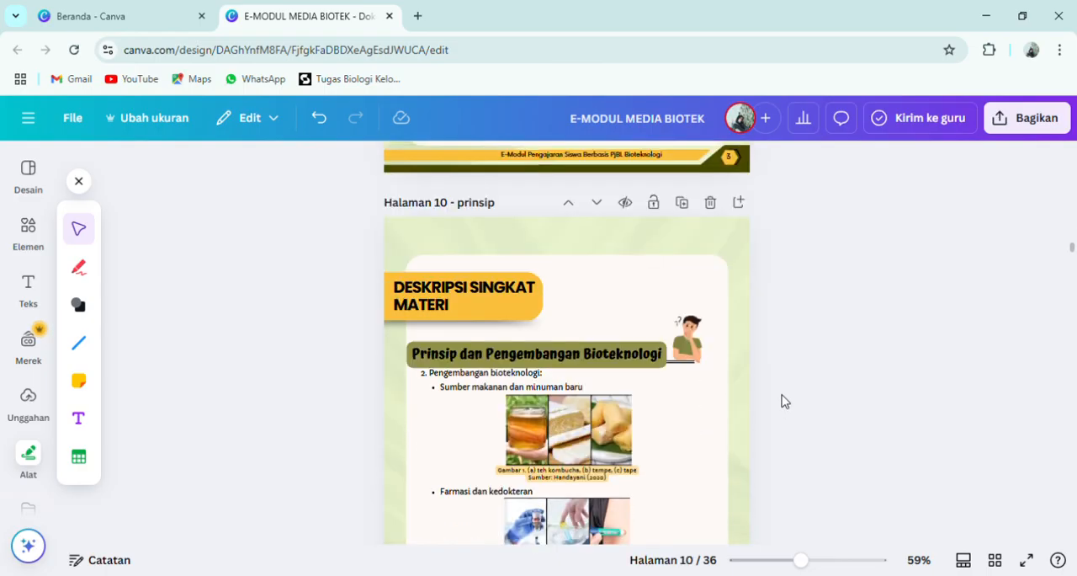
{"action": "scroll", "coordinate": [781, 401], "scroll_direction": "up", "scroll_amount": 2}
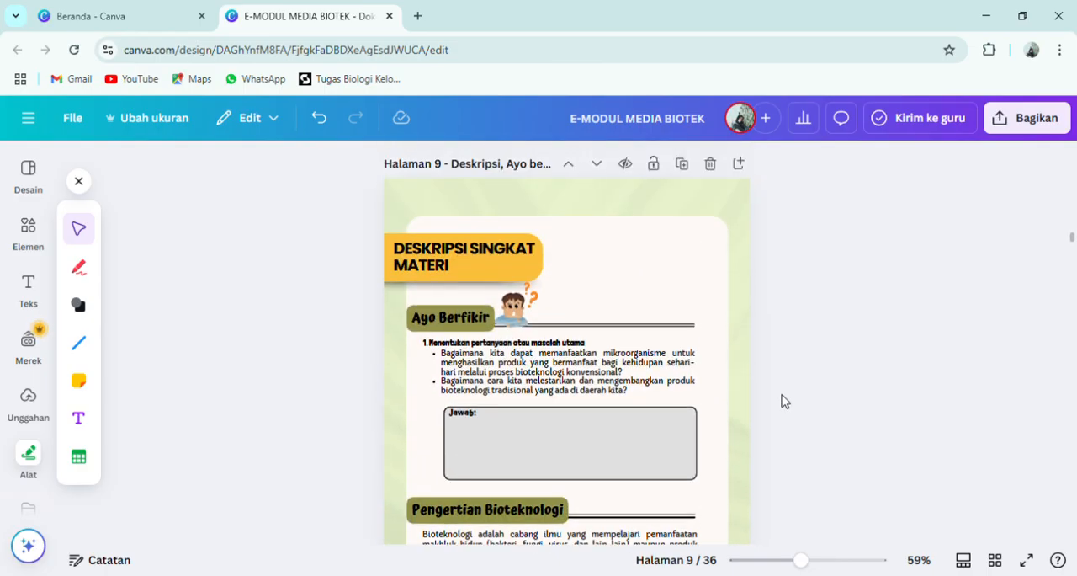
{"action": "scroll", "coordinate": [783, 401], "scroll_direction": "up", "scroll_amount": 1}
{"action": "scroll", "coordinate": [784, 401], "scroll_direction": "down", "scroll_amount": 15}
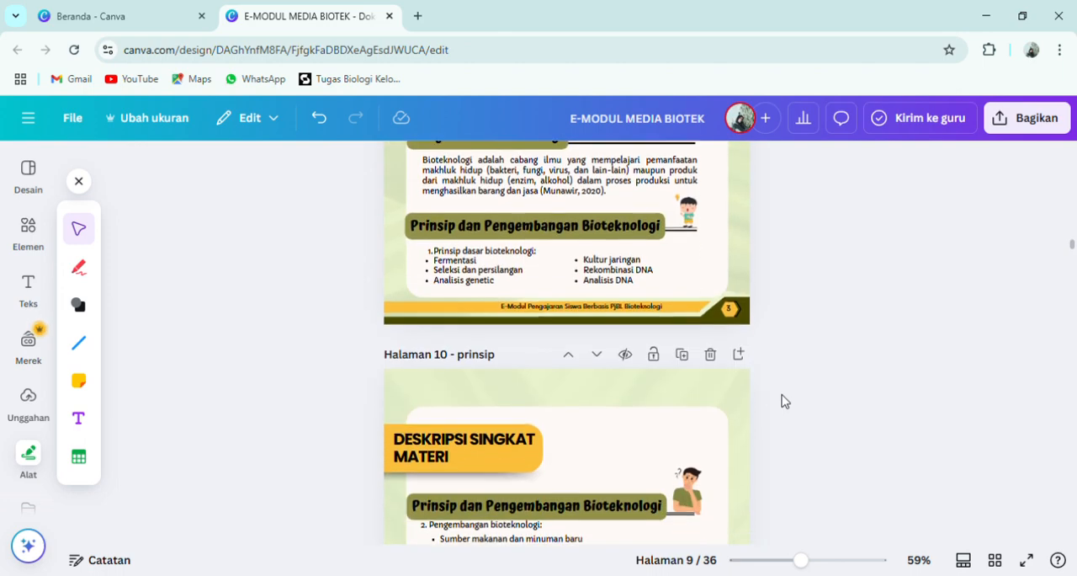
{"action": "scroll", "coordinate": [780, 400], "scroll_direction": "up", "scroll_amount": 5}
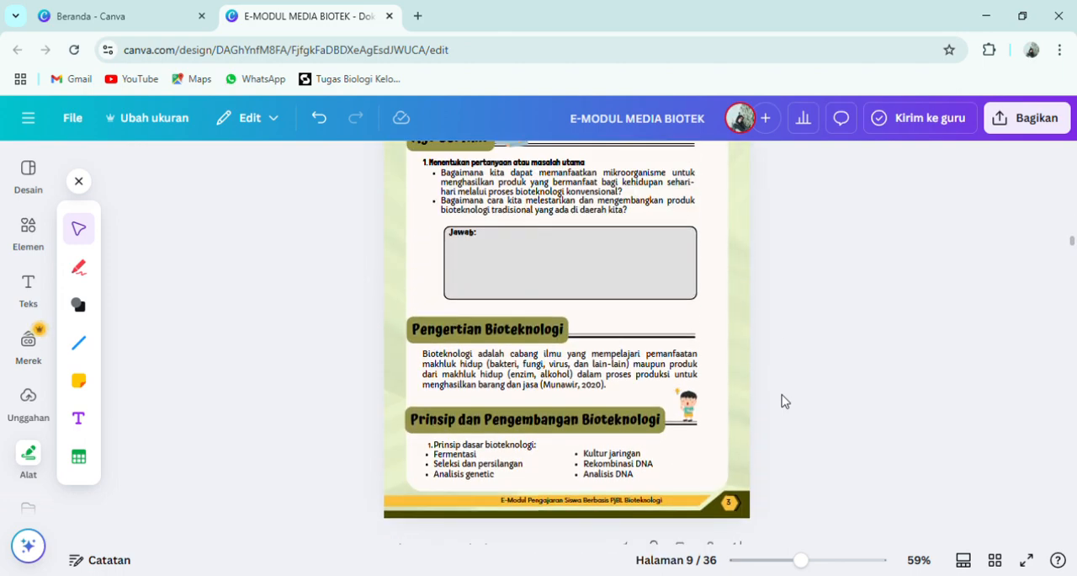
{"action": "scroll", "coordinate": [781, 401], "scroll_direction": "down", "scroll_amount": 8}
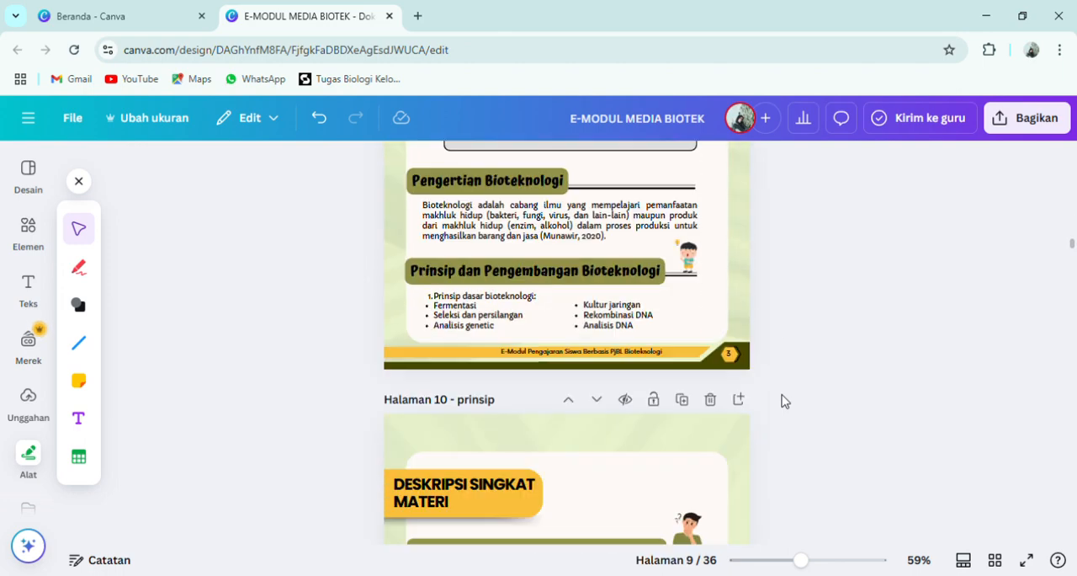
{"action": "scroll", "coordinate": [781, 401], "scroll_direction": "down", "scroll_amount": 15}
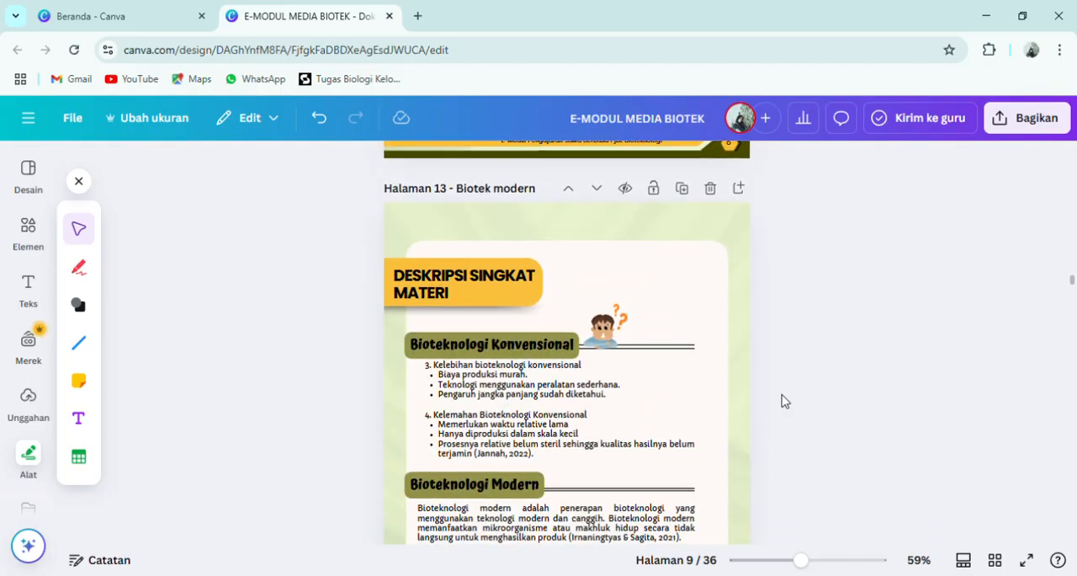
{"action": "scroll", "coordinate": [780, 401], "scroll_direction": "down", "scroll_amount": 10}
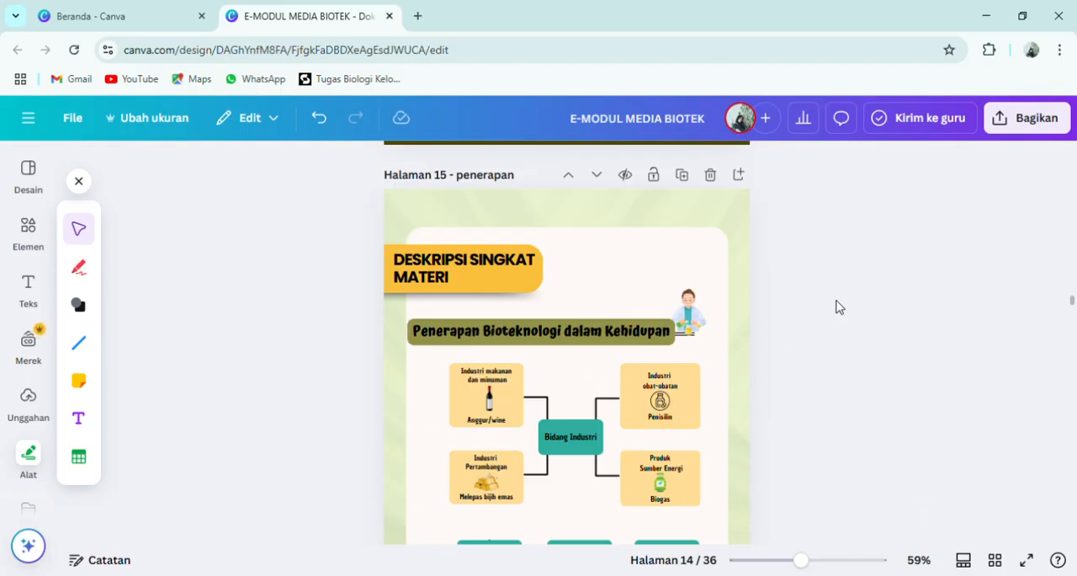
{"action": "scroll", "coordinate": [728, 443], "scroll_direction": "down", "scroll_amount": 15}
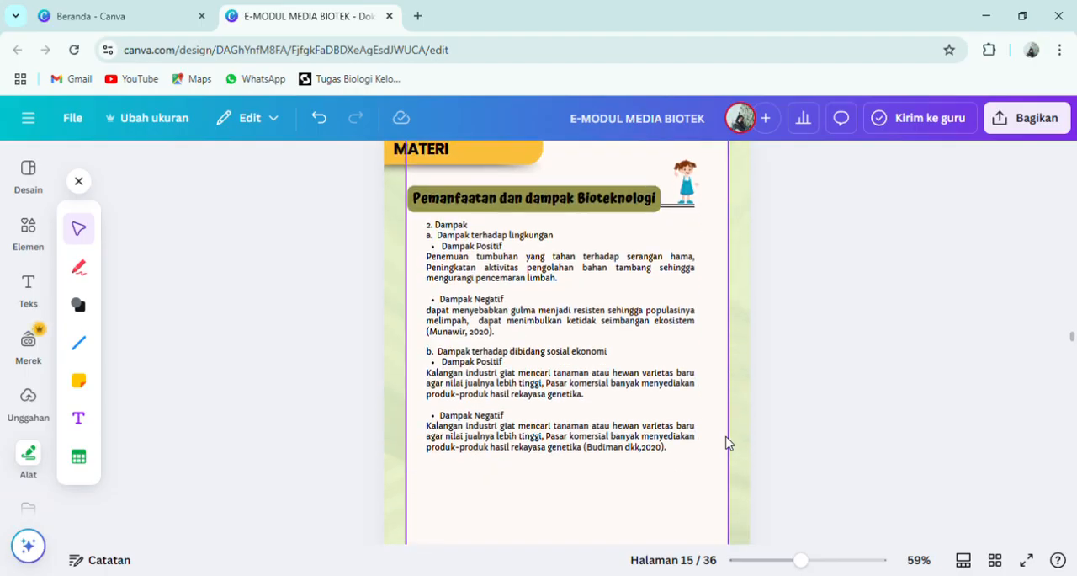
{"action": "scroll", "coordinate": [729, 443], "scroll_direction": "up", "scroll_amount": 3}
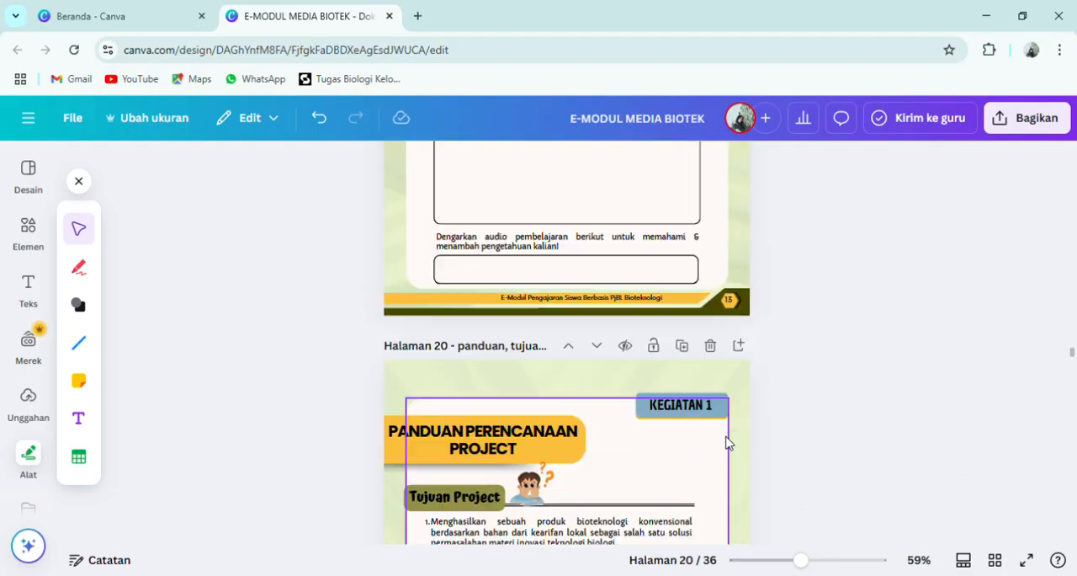
- Examine the Panduan Perencanaan Project on pages 20 and 21, including the Produk box and the Alat and Bahan answer boxes
{"action": "scroll", "coordinate": [811, 450], "scroll_direction": "down", "scroll_amount": 3}
{"action": "scroll", "coordinate": [810, 453], "scroll_direction": "down", "scroll_amount": 3}
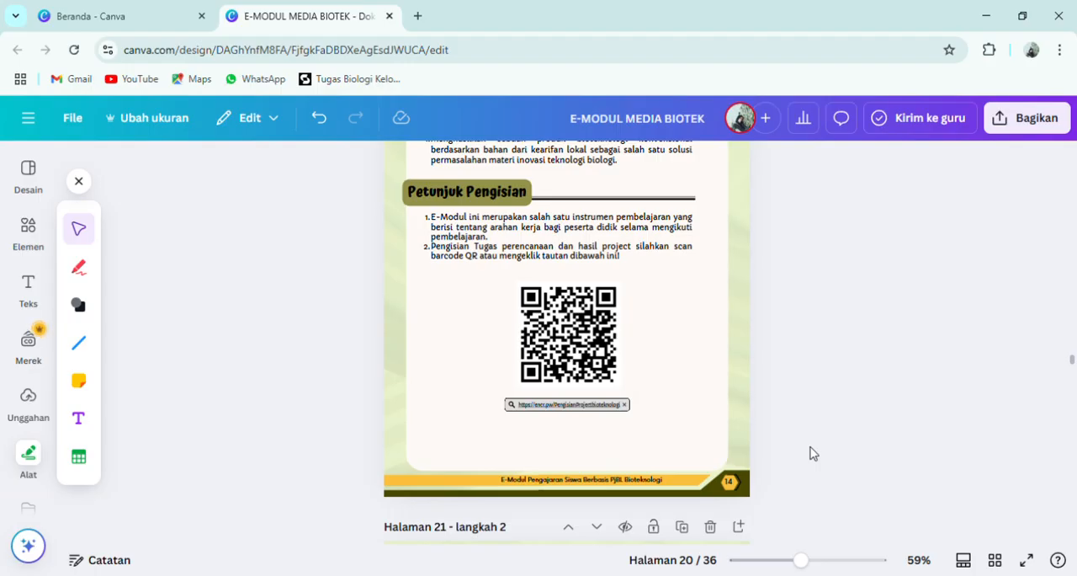
{"action": "scroll", "coordinate": [811, 451], "scroll_direction": "down", "scroll_amount": 7}
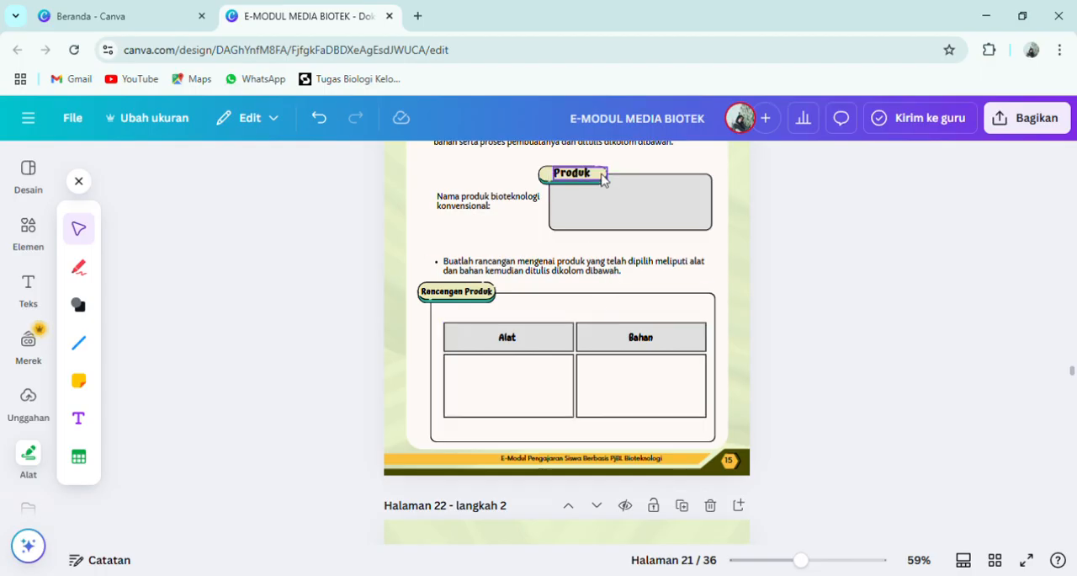
{"action": "left_click", "coordinate": [515, 429]}
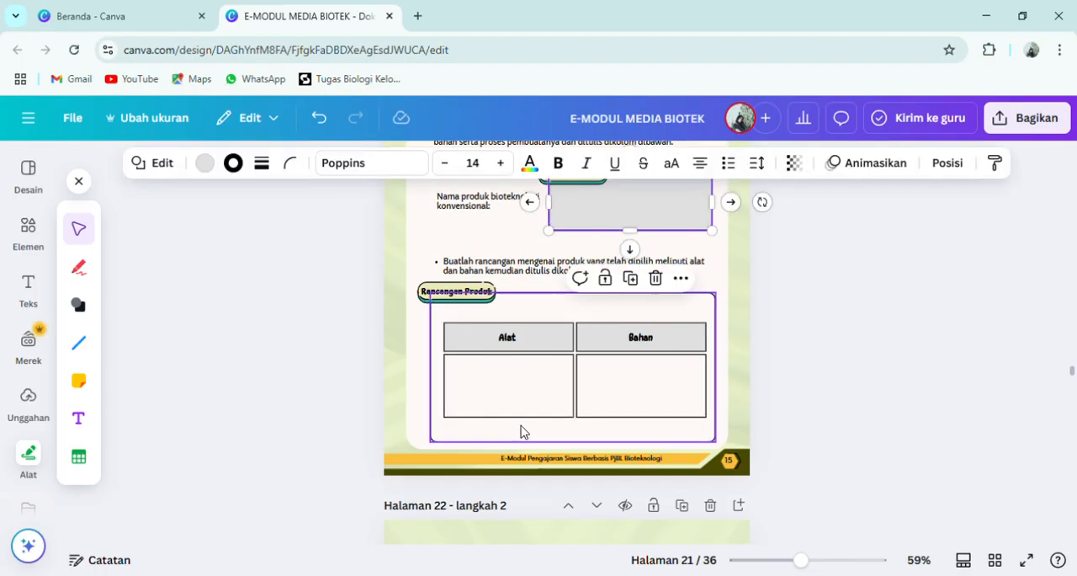
{"action": "left_click", "coordinate": [586, 421]}
- Examine the QR code and the link beneath it in the Petunjuk Pengisian section on page 20, comparing with the project steps on page 21
{"action": "scroll", "coordinate": [779, 414], "scroll_direction": "up", "scroll_amount": 7}
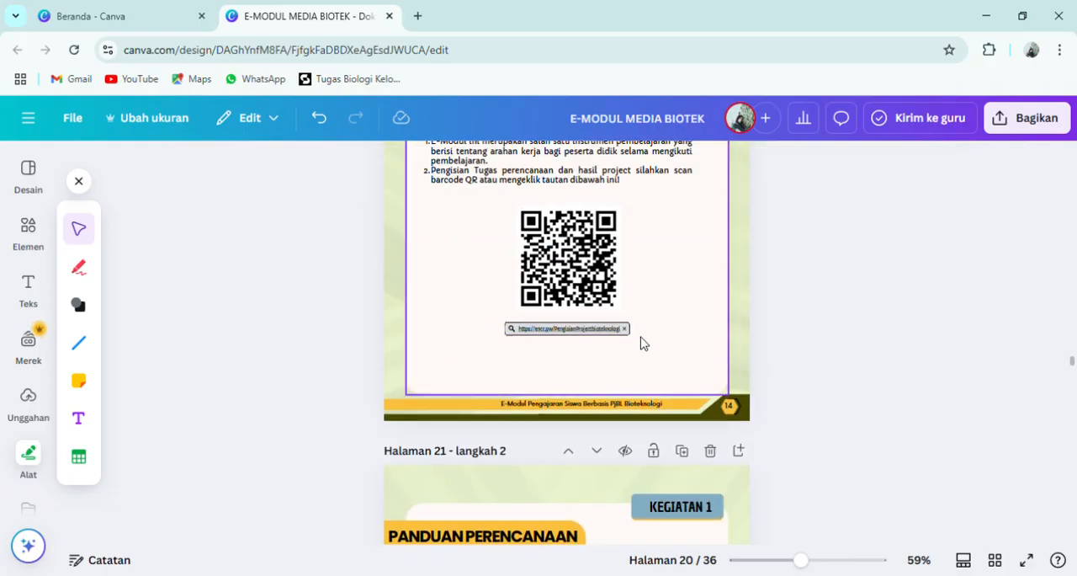
{"action": "scroll", "coordinate": [792, 371], "scroll_direction": "up", "scroll_amount": 2}
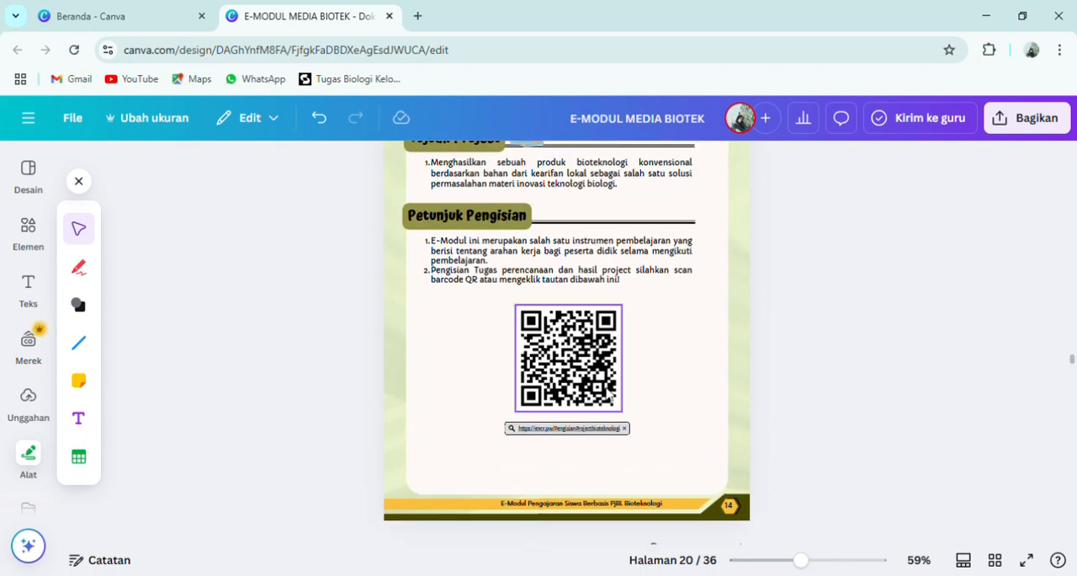
{"action": "left_click", "coordinate": [612, 396]}
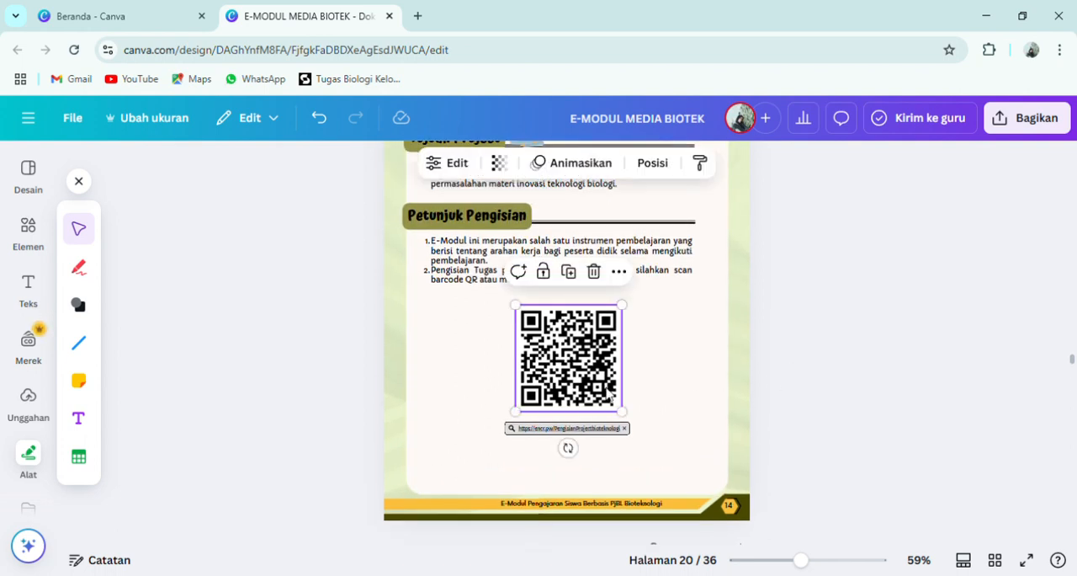
{"action": "left_click", "coordinate": [683, 406]}
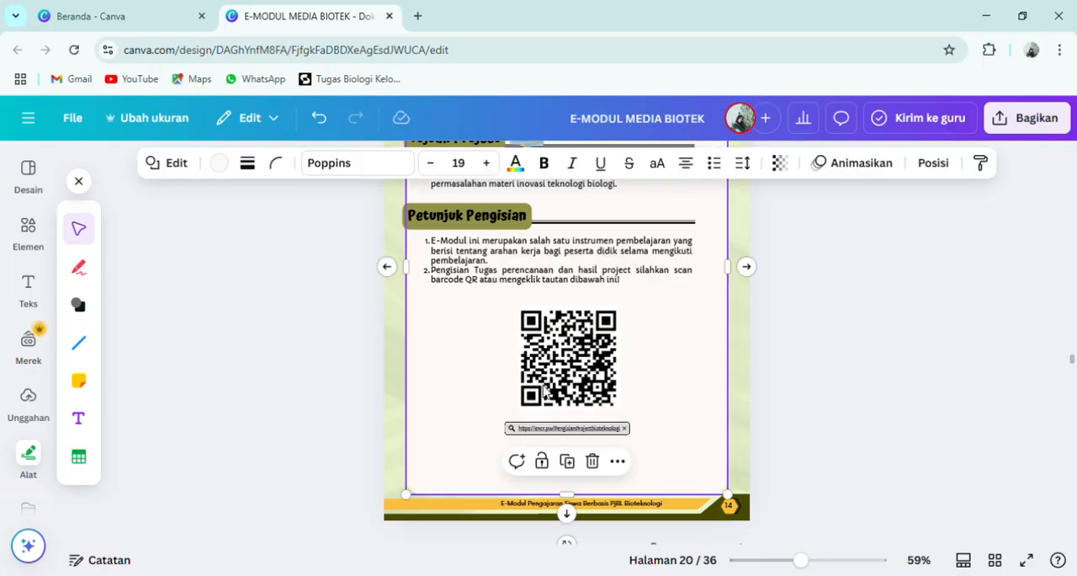
{"action": "scroll", "coordinate": [766, 499], "scroll_direction": "down", "scroll_amount": 8}
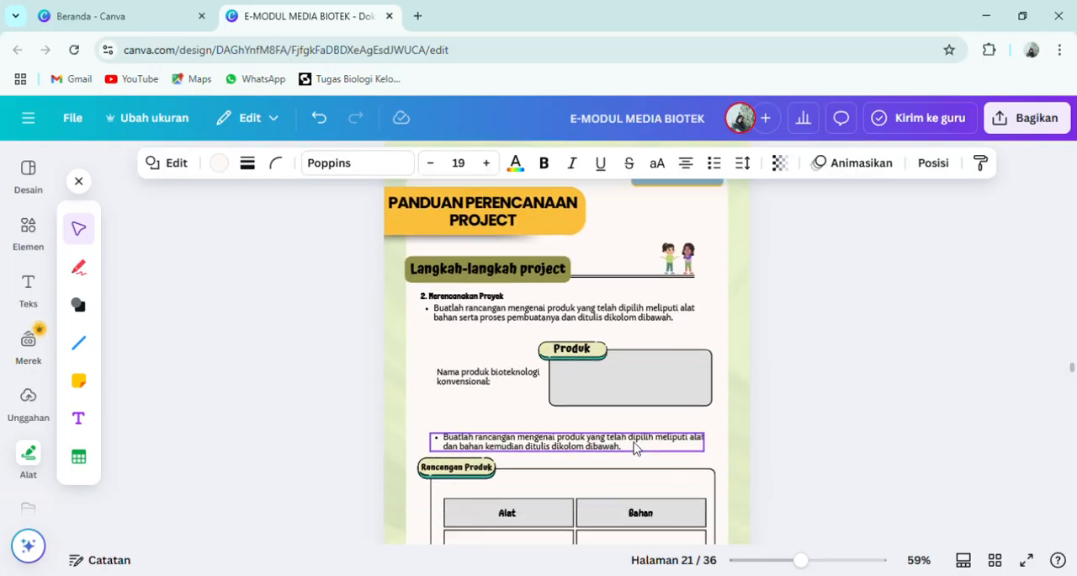
{"action": "scroll", "coordinate": [633, 448], "scroll_direction": "down", "scroll_amount": 5}
{"action": "scroll", "coordinate": [635, 446], "scroll_direction": "up", "scroll_amount": 12}
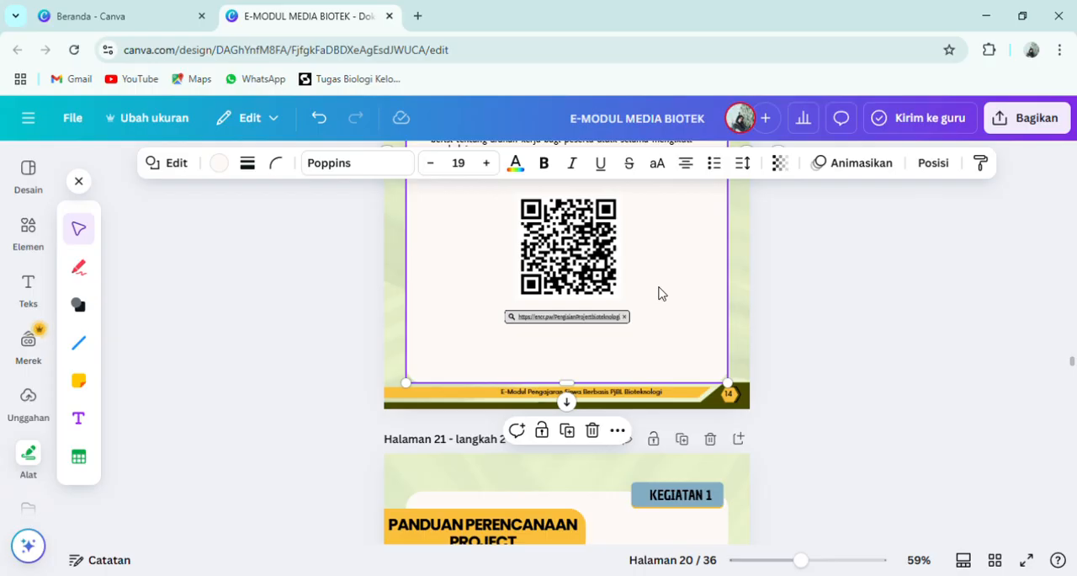
{"action": "scroll", "coordinate": [659, 291], "scroll_direction": "up", "scroll_amount": 1}
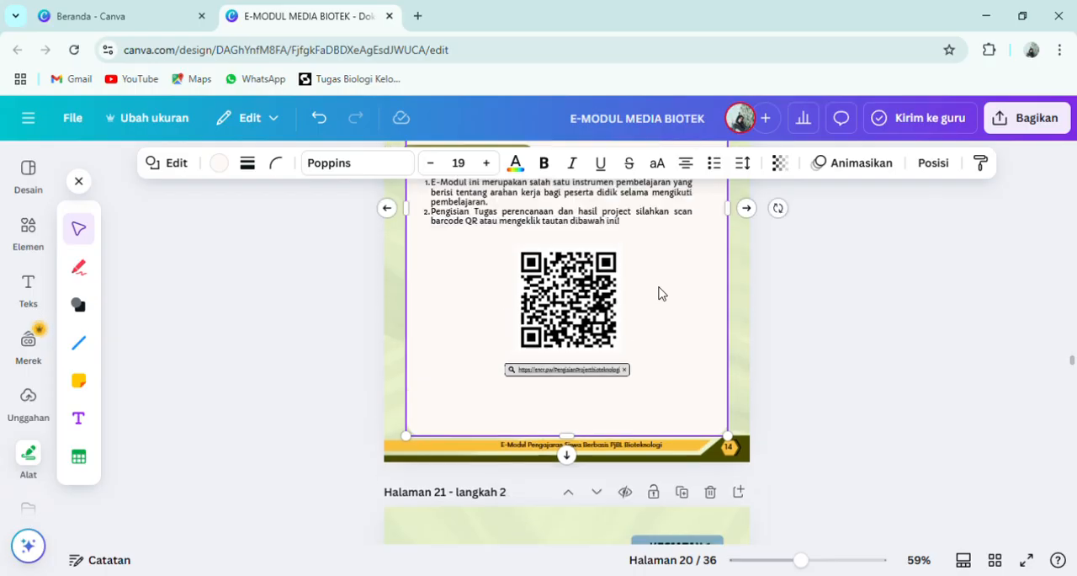
{"action": "scroll", "coordinate": [659, 291], "scroll_direction": "up", "scroll_amount": 2}
{"action": "left_click", "coordinate": [559, 311]}
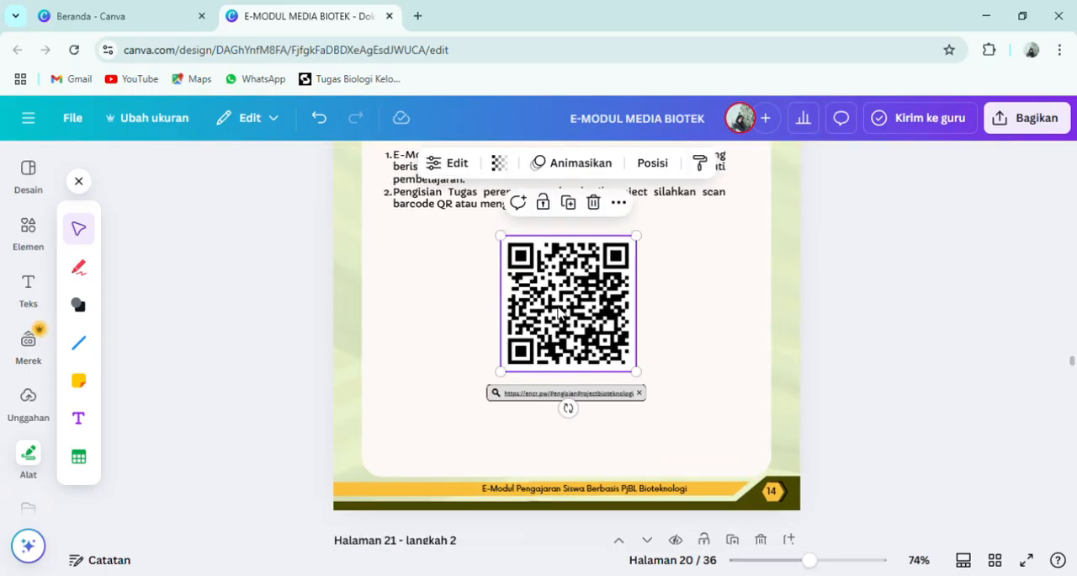
{"action": "scroll", "coordinate": [685, 317], "scroll_direction": "down", "scroll_amount": 3}
{"action": "left_click", "coordinate": [760, 321]}
- Examine the Ayo Belajar section on page 19 with its book and article QR codes, and review the neighbouring material pages
{"action": "scroll", "coordinate": [762, 325], "scroll_direction": "up", "scroll_amount": 10}
{"action": "scroll", "coordinate": [760, 324], "scroll_direction": "up", "scroll_amount": 10}
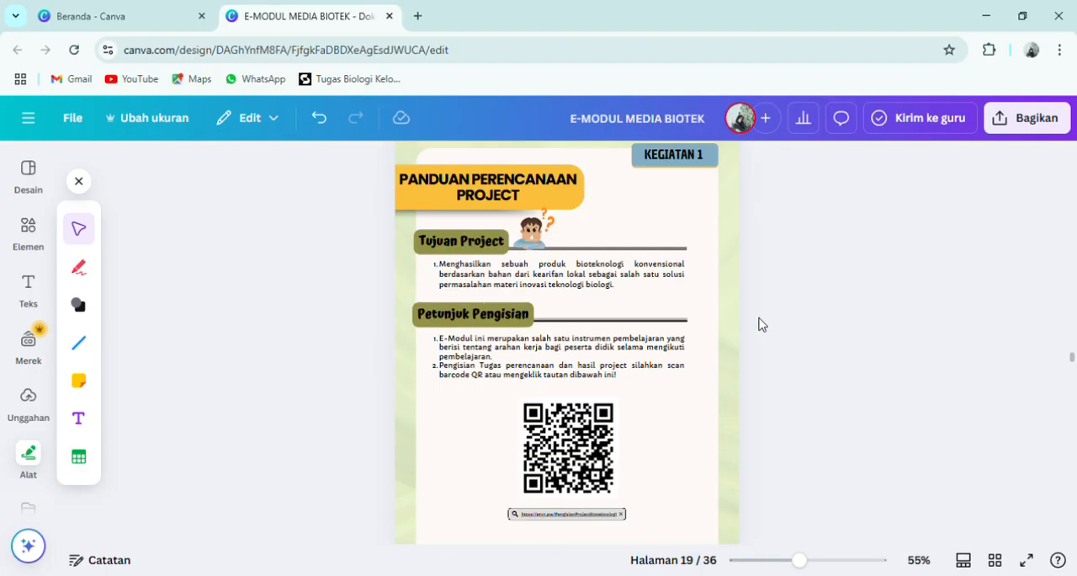
{"action": "scroll", "coordinate": [760, 324], "scroll_direction": "up", "scroll_amount": 10}
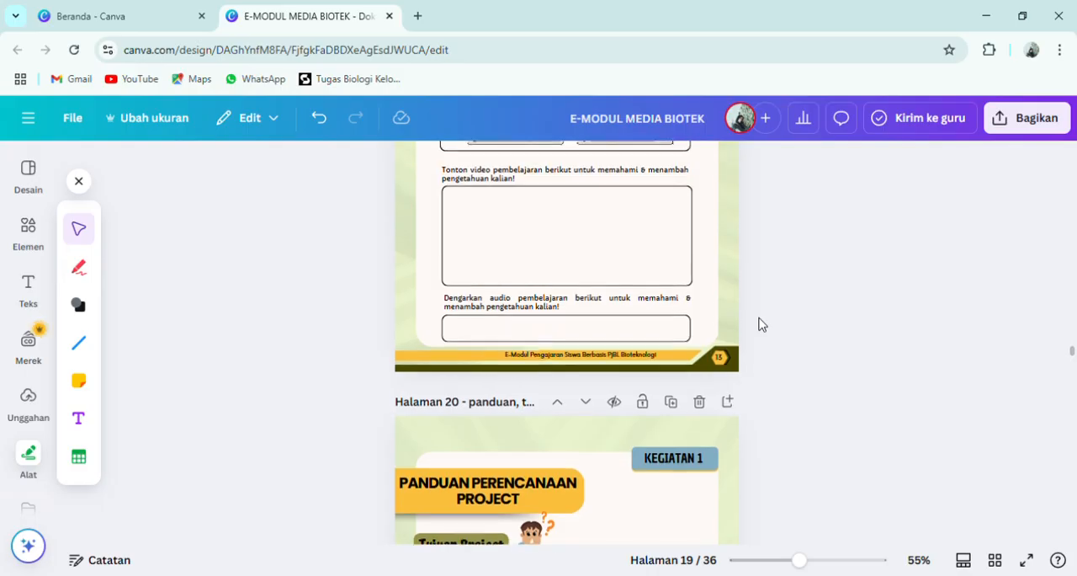
{"action": "scroll", "coordinate": [760, 324], "scroll_direction": "down", "scroll_amount": 1}
{"action": "scroll", "coordinate": [760, 324], "scroll_direction": "down", "scroll_amount": 1}
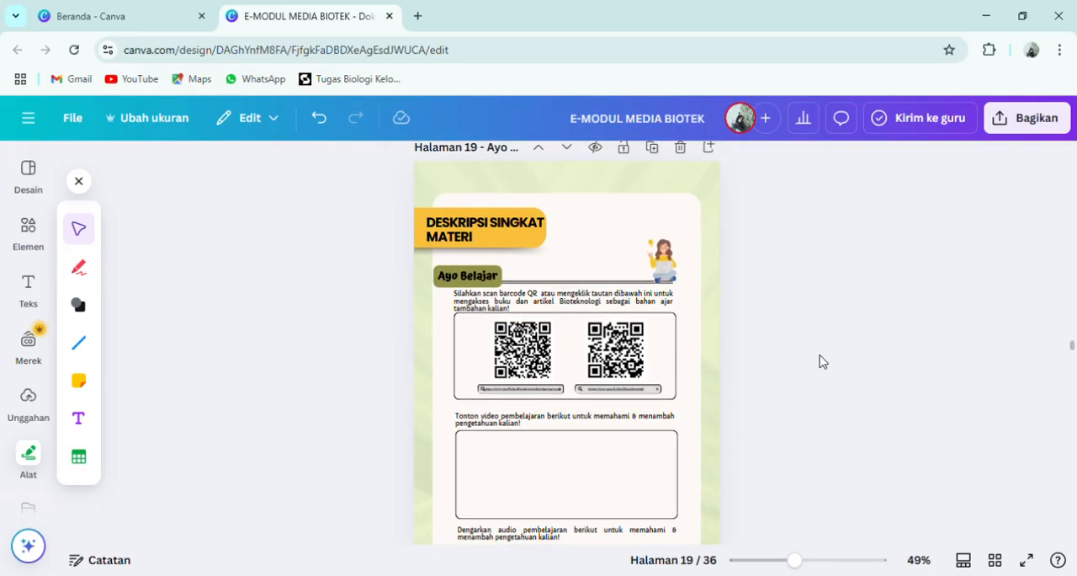
{"action": "scroll", "coordinate": [820, 361], "scroll_direction": "down", "scroll_amount": 2}
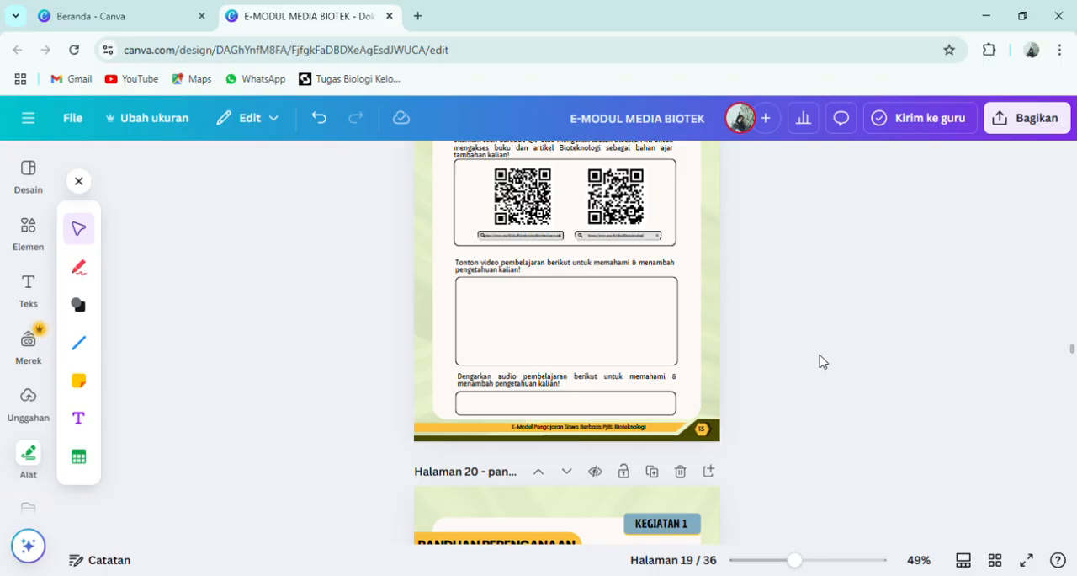
{"action": "scroll", "coordinate": [820, 361], "scroll_direction": "up", "scroll_amount": 10}
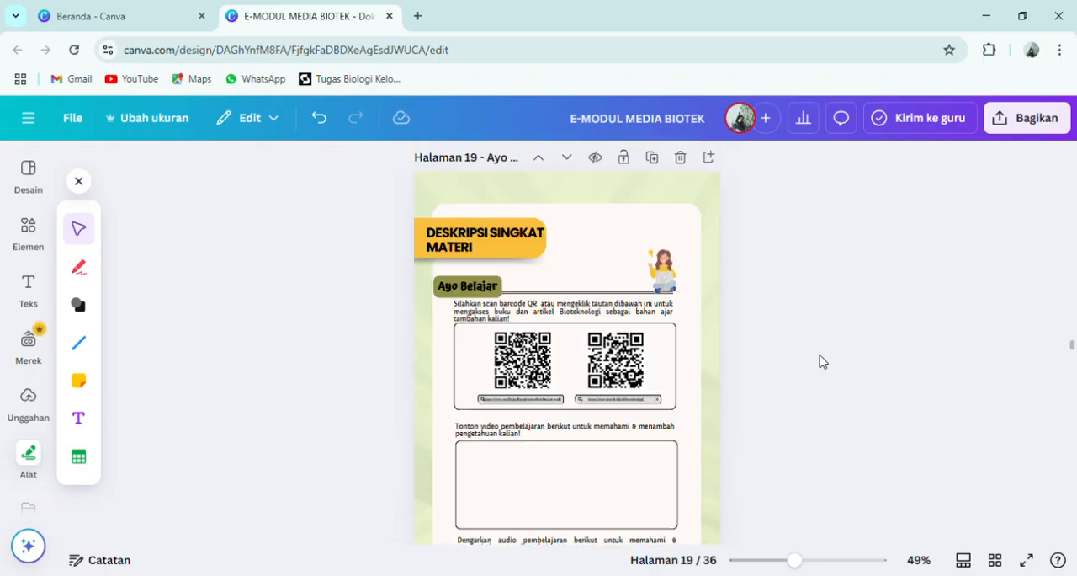
{"action": "scroll", "coordinate": [599, 233], "scroll_direction": "up", "scroll_amount": 5}
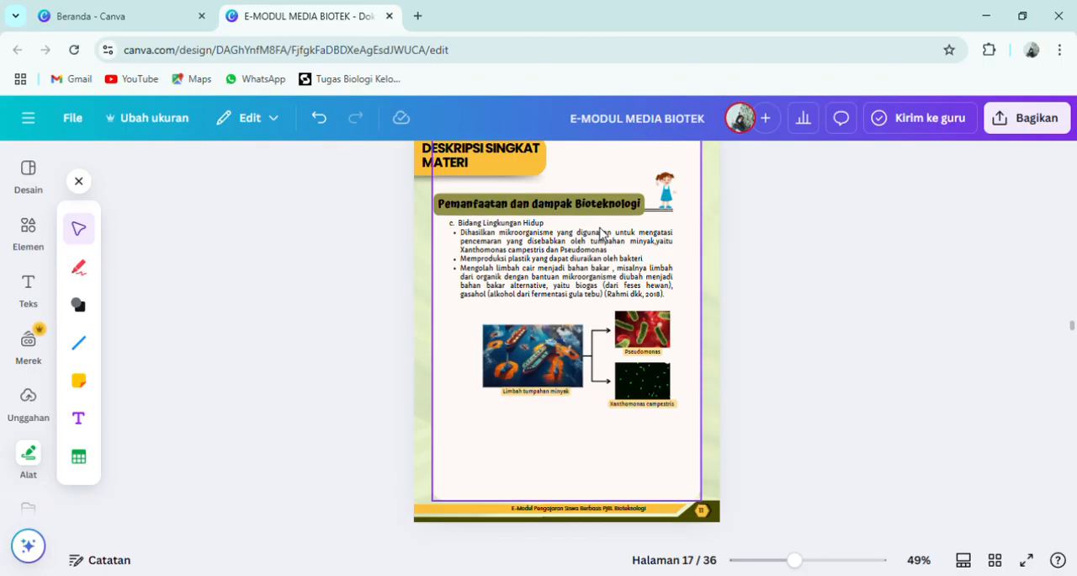
{"action": "scroll", "coordinate": [601, 234], "scroll_direction": "down", "scroll_amount": 4}
{"action": "scroll", "coordinate": [601, 234], "scroll_direction": "down", "scroll_amount": 8}
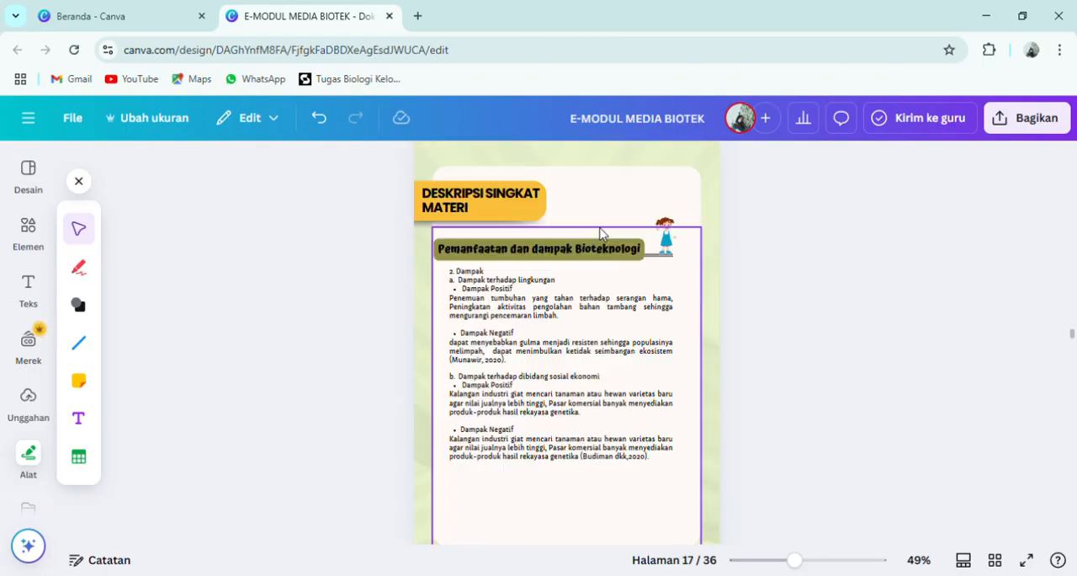
{"action": "scroll", "coordinate": [591, 168], "scroll_direction": "down", "scroll_amount": 1}
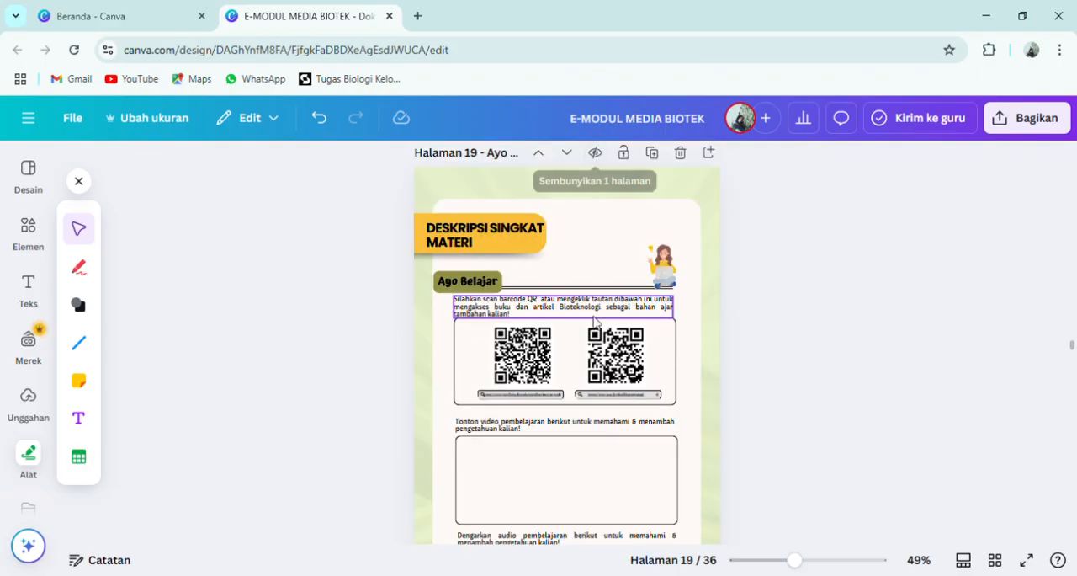
{"action": "scroll", "coordinate": [594, 321], "scroll_direction": "down", "scroll_amount": 2}
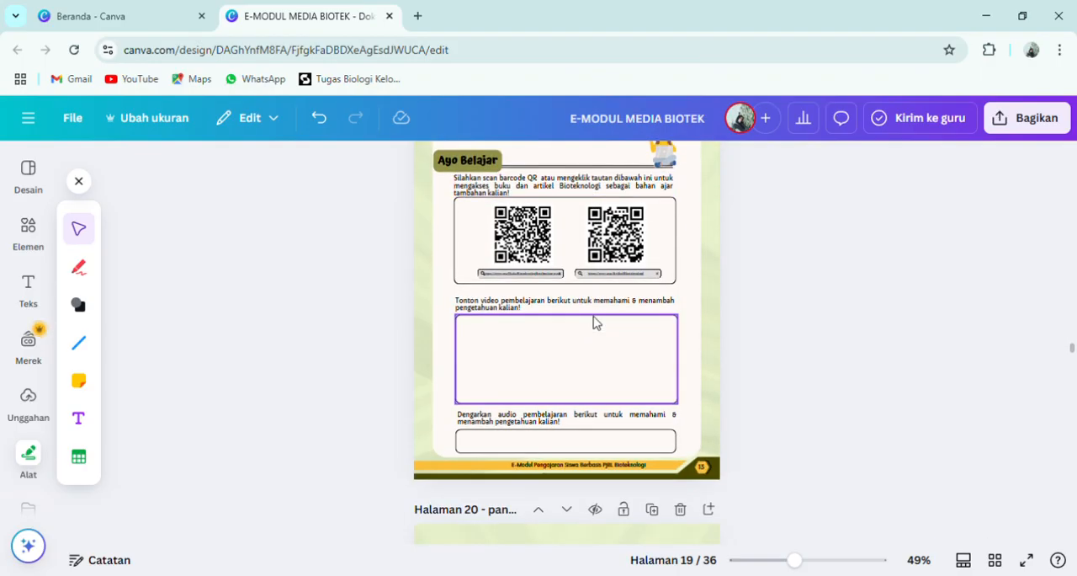
- Inspect the empty frames for the learning video and the learning audio on page 19, and move on to page 21
{"action": "left_click", "coordinate": [471, 376]}
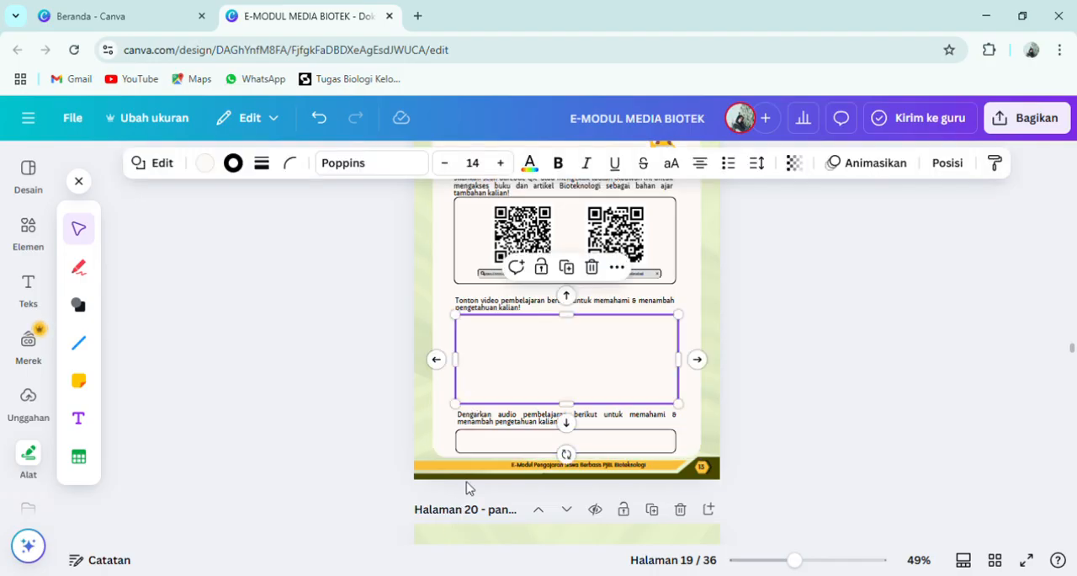
{"action": "left_click", "coordinate": [479, 440]}
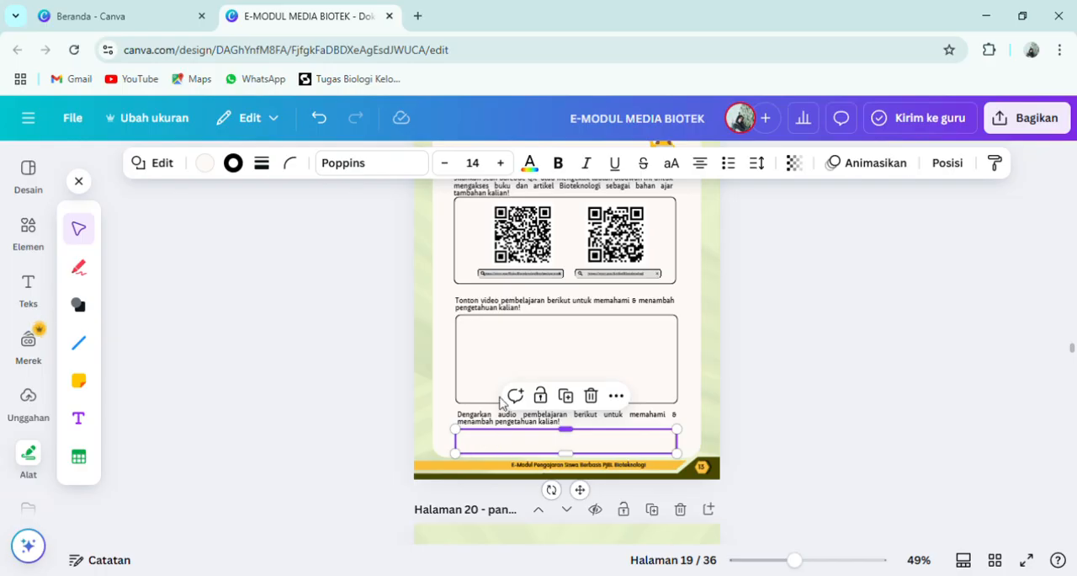
{"action": "left_click", "coordinate": [500, 345]}
{"action": "left_click", "coordinate": [521, 442]}
{"action": "left_click", "coordinate": [505, 324]}
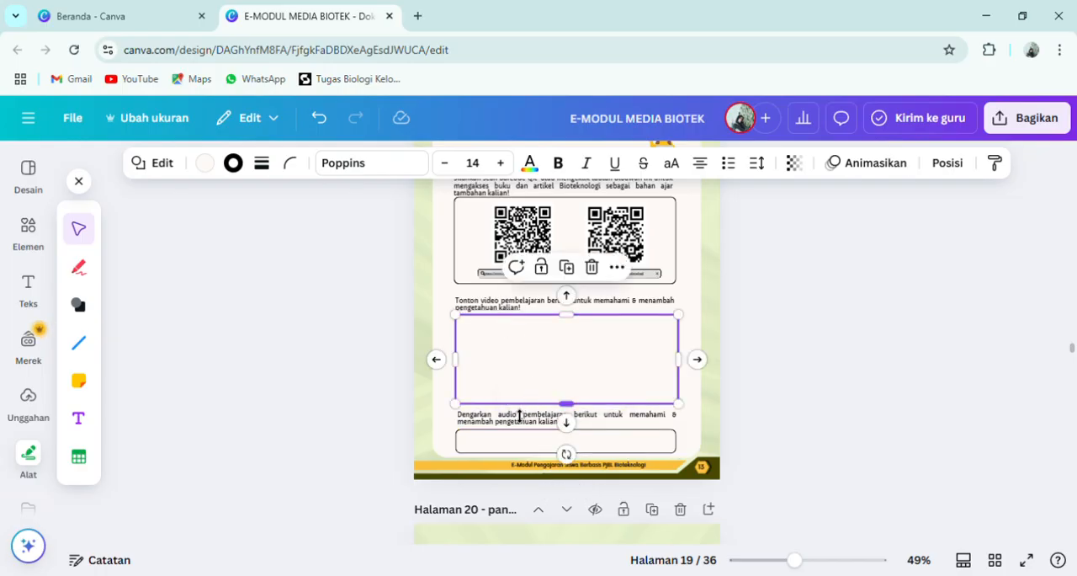
{"action": "left_click", "coordinate": [516, 452]}
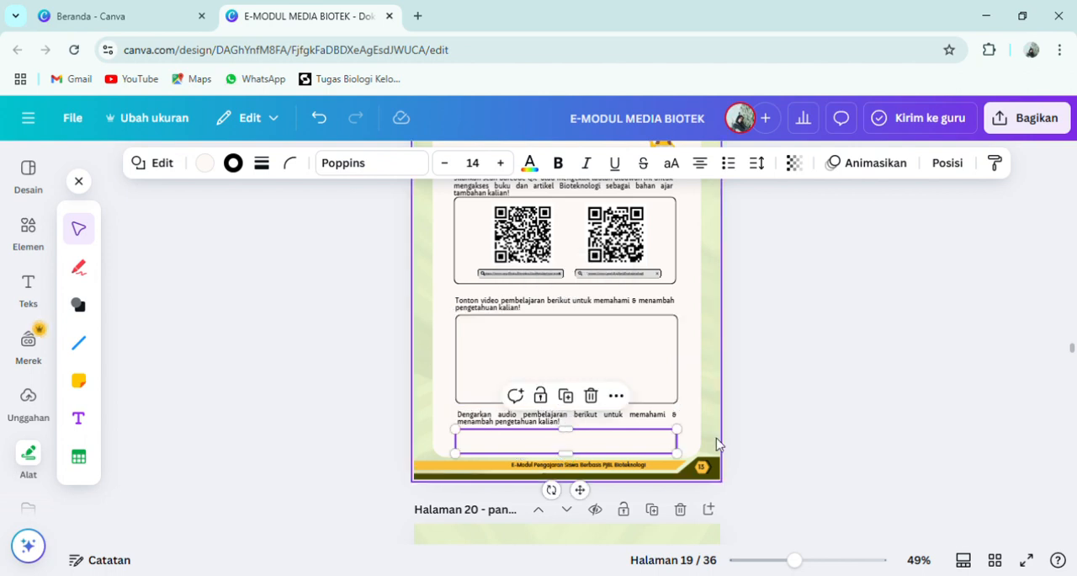
{"action": "scroll", "coordinate": [795, 412], "scroll_direction": "down", "scroll_amount": 1}
{"action": "scroll", "coordinate": [800, 405], "scroll_direction": "down", "scroll_amount": 3}
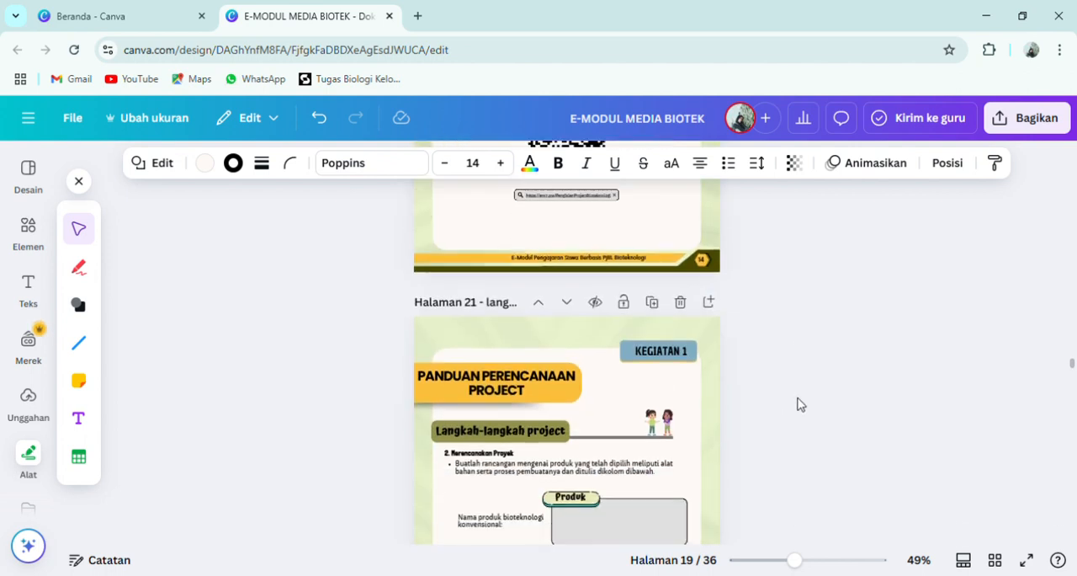
- Open the design's download settings, choose PDF Standar as the file type for pages 1–36, and close them without downloading
{"action": "scroll", "coordinate": [801, 405], "scroll_direction": "down", "scroll_amount": 8}
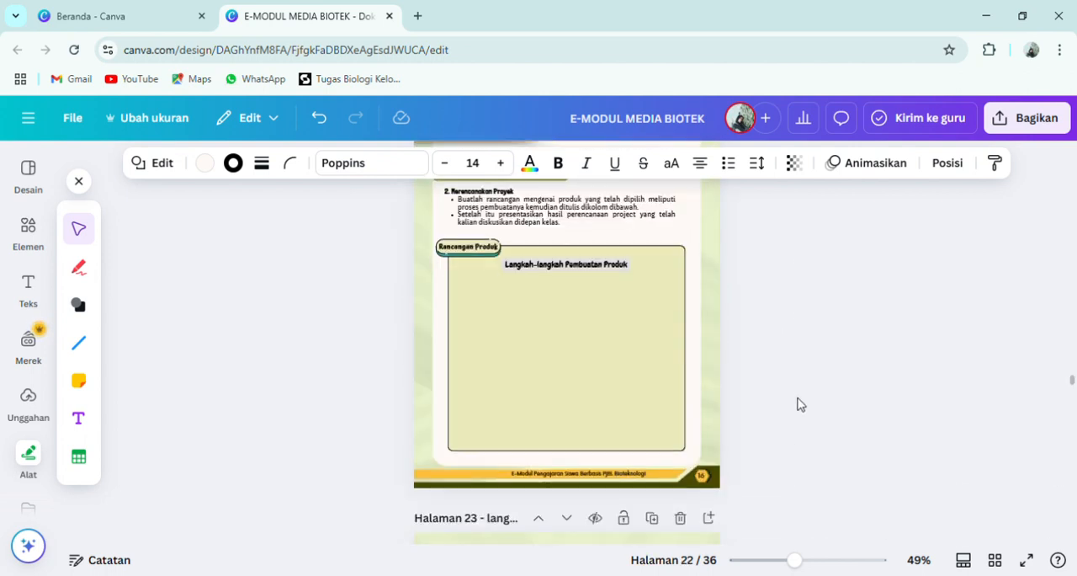
{"action": "left_click", "coordinate": [1008, 124]}
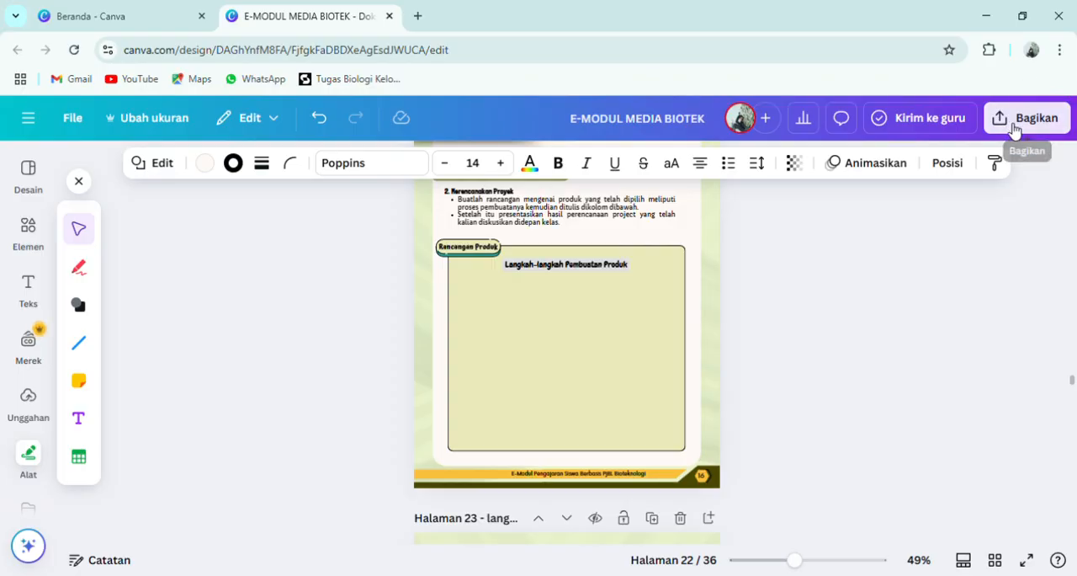
{"action": "left_click", "coordinate": [791, 431]}
{"action": "left_click", "coordinate": [1035, 232]}
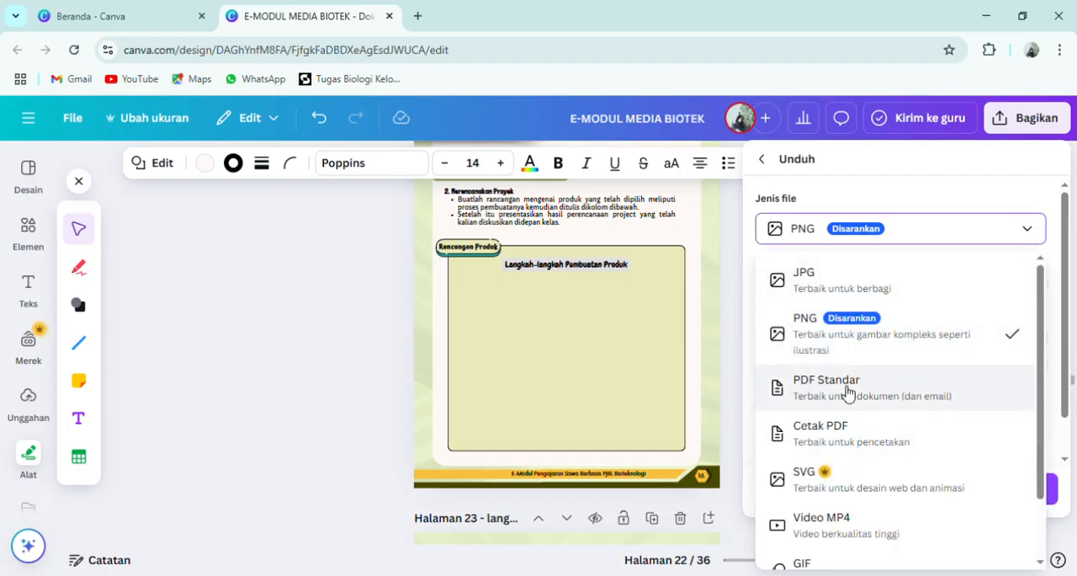
{"action": "left_click", "coordinate": [847, 392]}
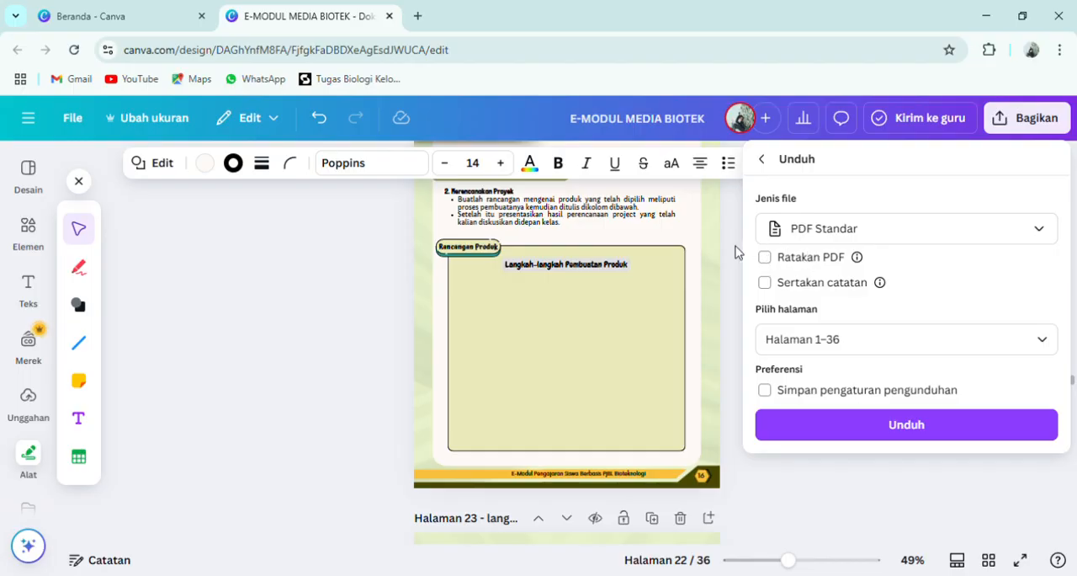
{"action": "key", "text": "Escape"}
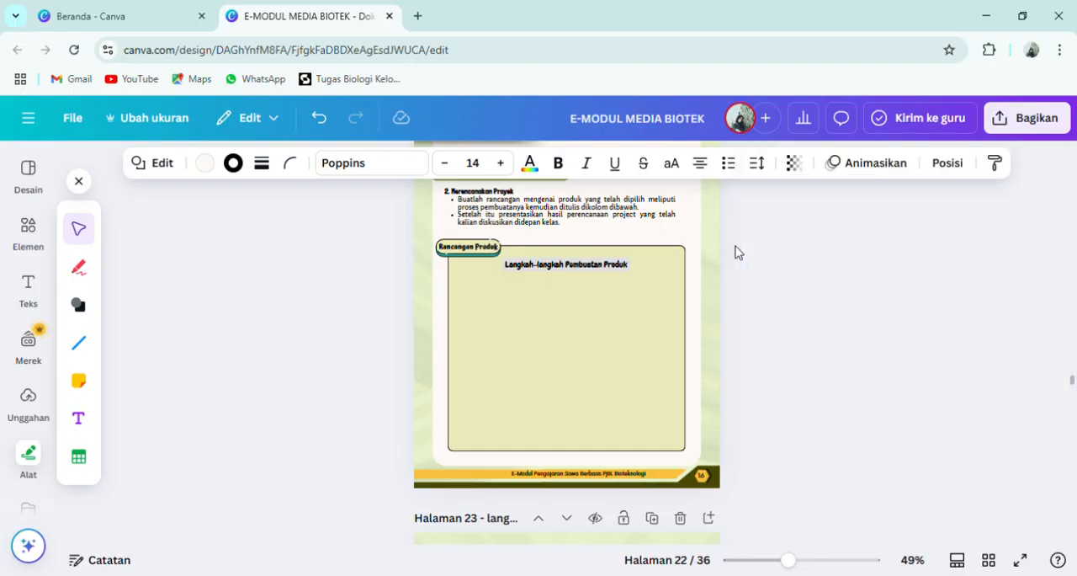
- Open the Heyzine flipbook site in a new browser tab and go to its dashboard
{"action": "left_click", "coordinate": [418, 14]}
{"action": "left_click", "coordinate": [384, 51]}
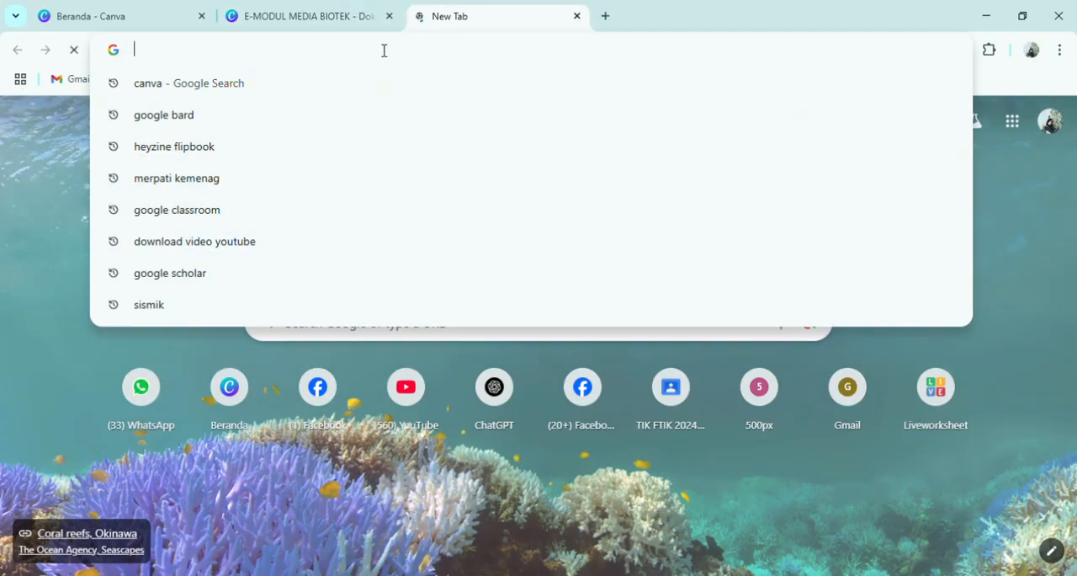
{"action": "type", "text": "H"}
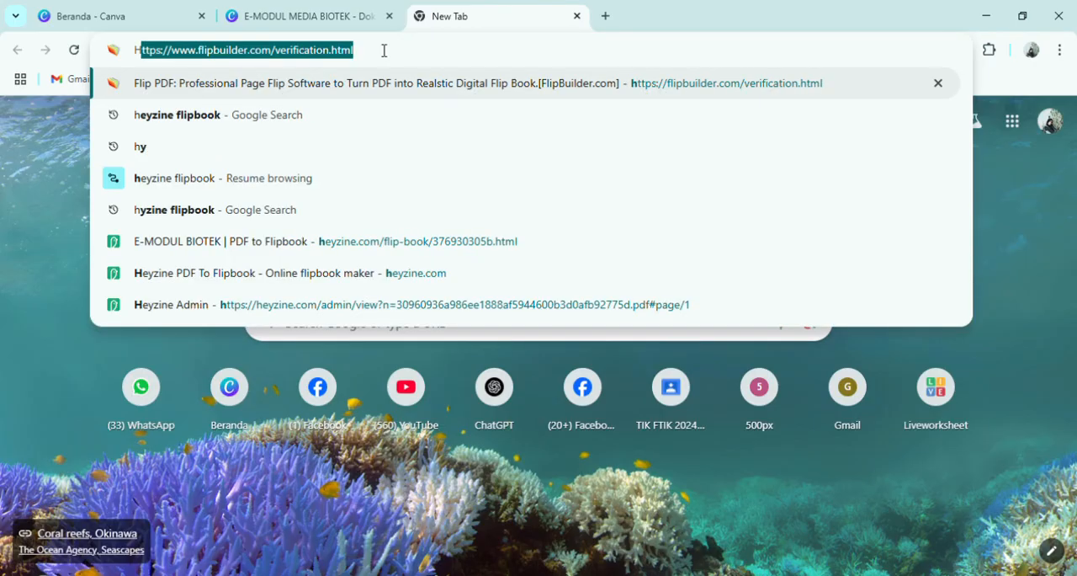
{"action": "left_click", "coordinate": [284, 114]}
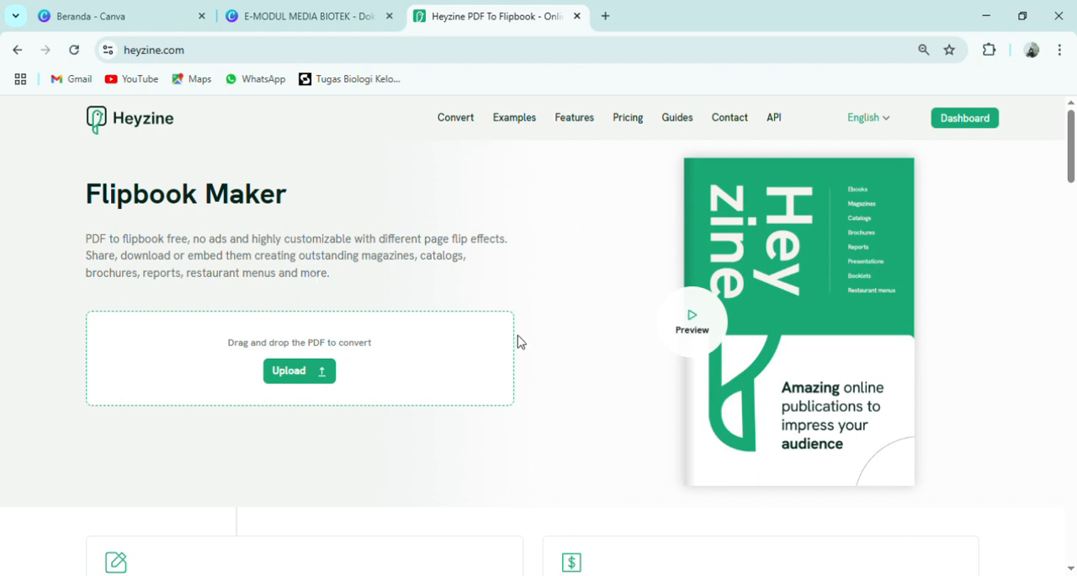
{"action": "scroll", "coordinate": [718, 269], "scroll_direction": "down", "scroll_amount": 2}
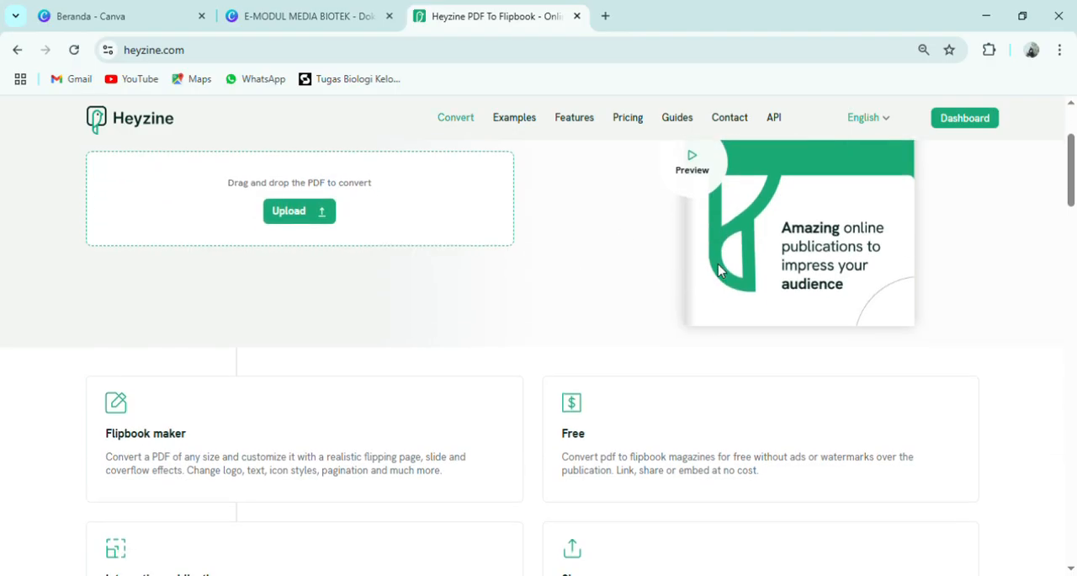
{"action": "scroll", "coordinate": [718, 269], "scroll_direction": "up", "scroll_amount": 2}
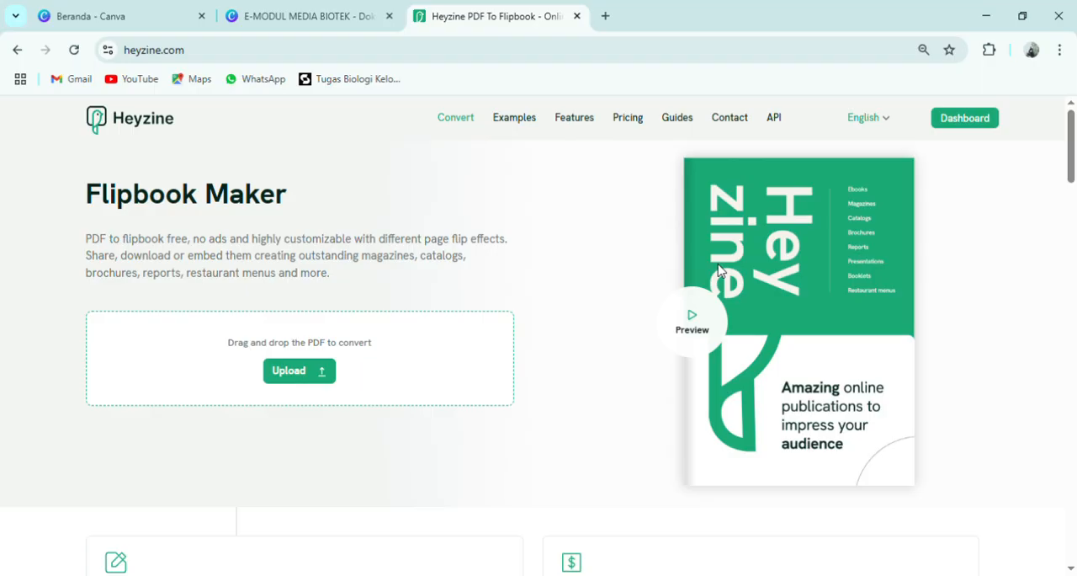
{"action": "left_click", "coordinate": [979, 133]}
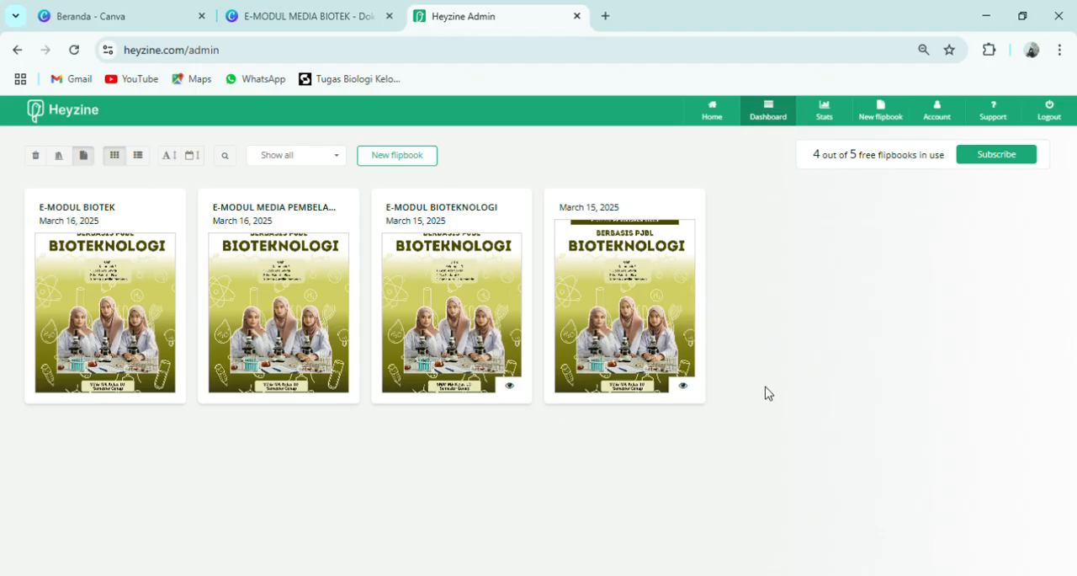
- Create a new flipbook in Heyzine from the e-module PDF file
{"action": "left_click", "coordinate": [407, 158]}
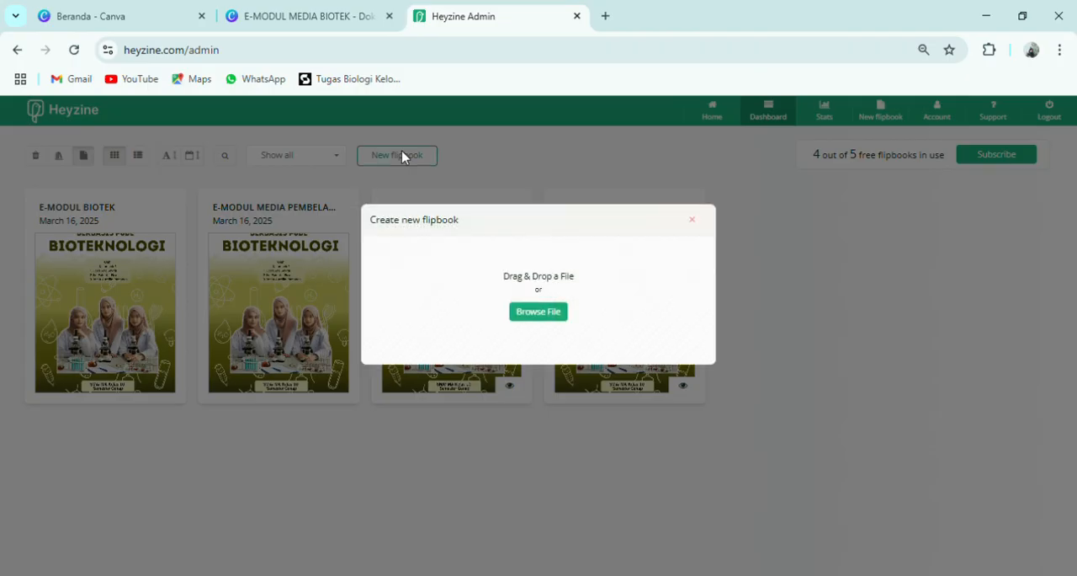
{"action": "left_click", "coordinate": [528, 313]}
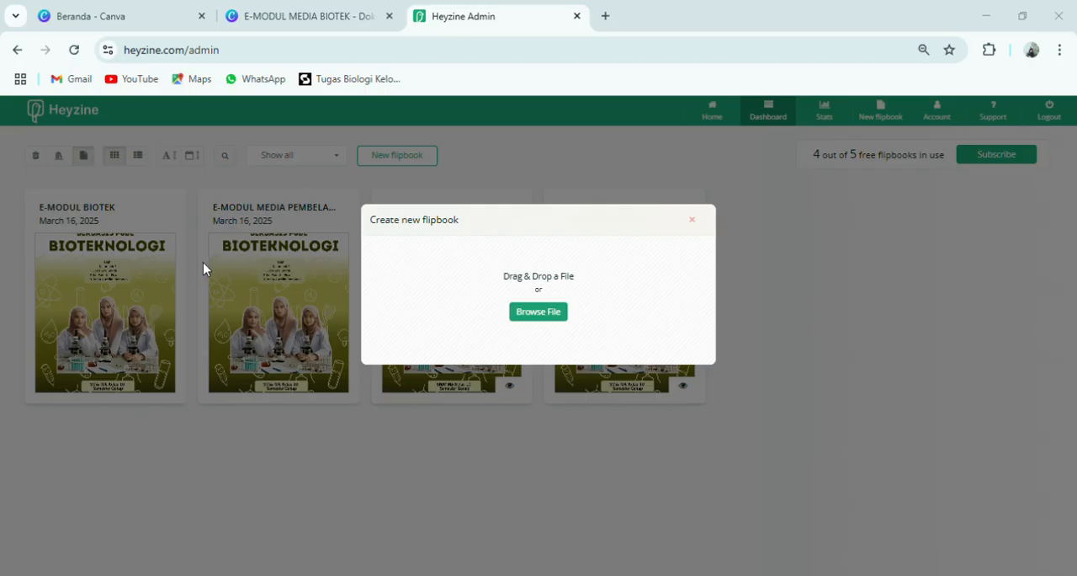
{"action": "left_click", "coordinate": [408, 332]}
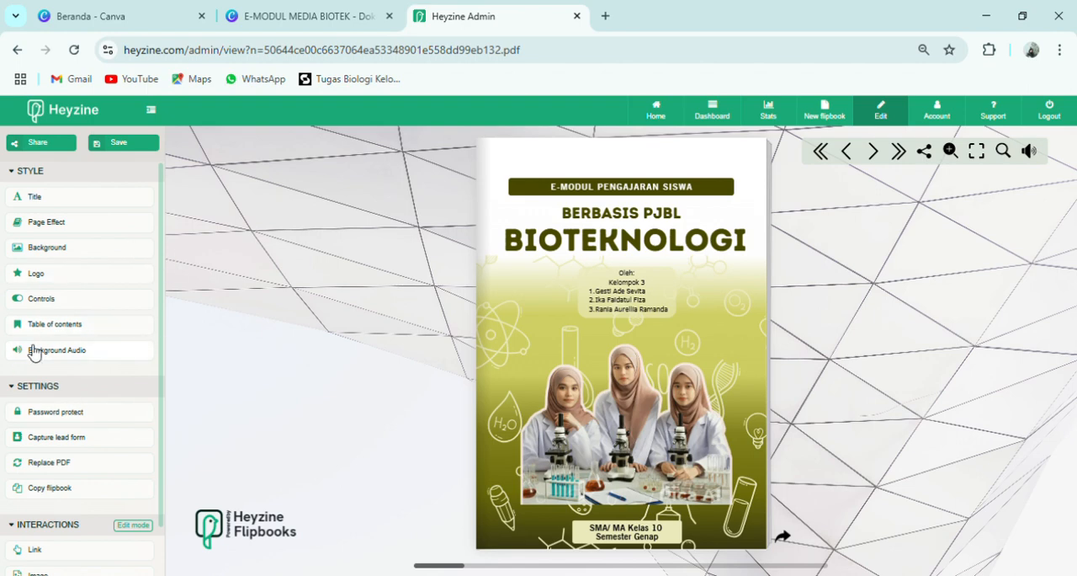
- Set the flipbook's title to E-MODUL MEDIA BIOTEKNOLOGI, leave the subtitle and description empty, and save the title settings
{"action": "scroll", "coordinate": [34, 350], "scroll_direction": "down", "scroll_amount": 2}
{"action": "scroll", "coordinate": [33, 350], "scroll_direction": "up", "scroll_amount": 2}
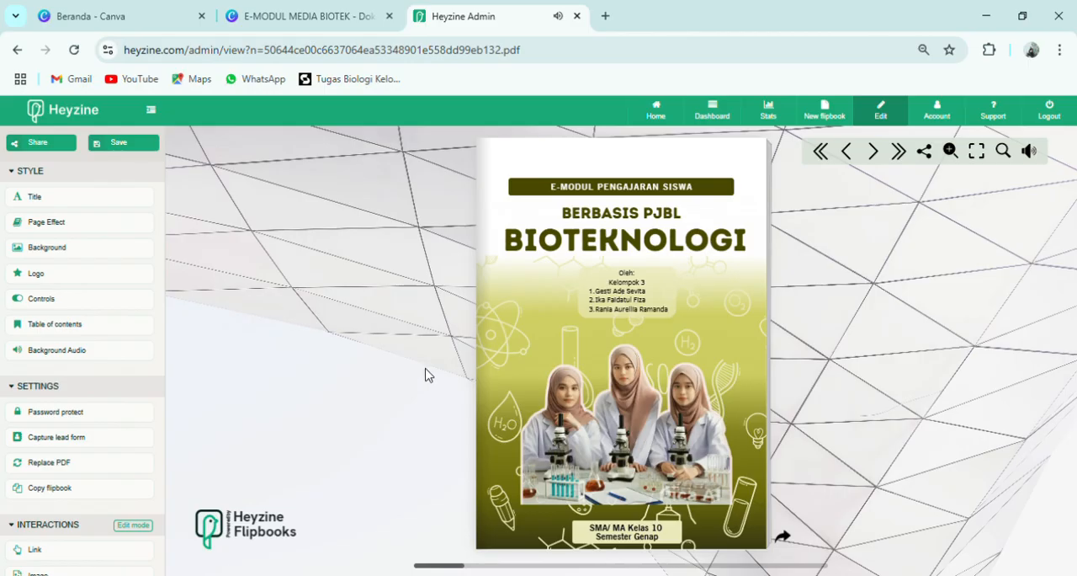
{"action": "left_click", "coordinate": [39, 202]}
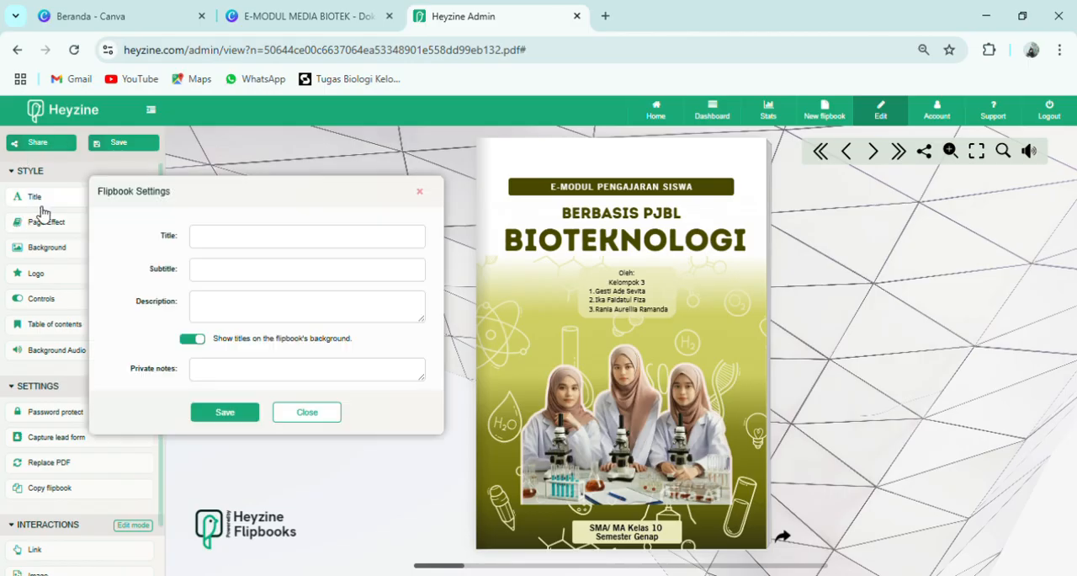
{"action": "left_click", "coordinate": [337, 251]}
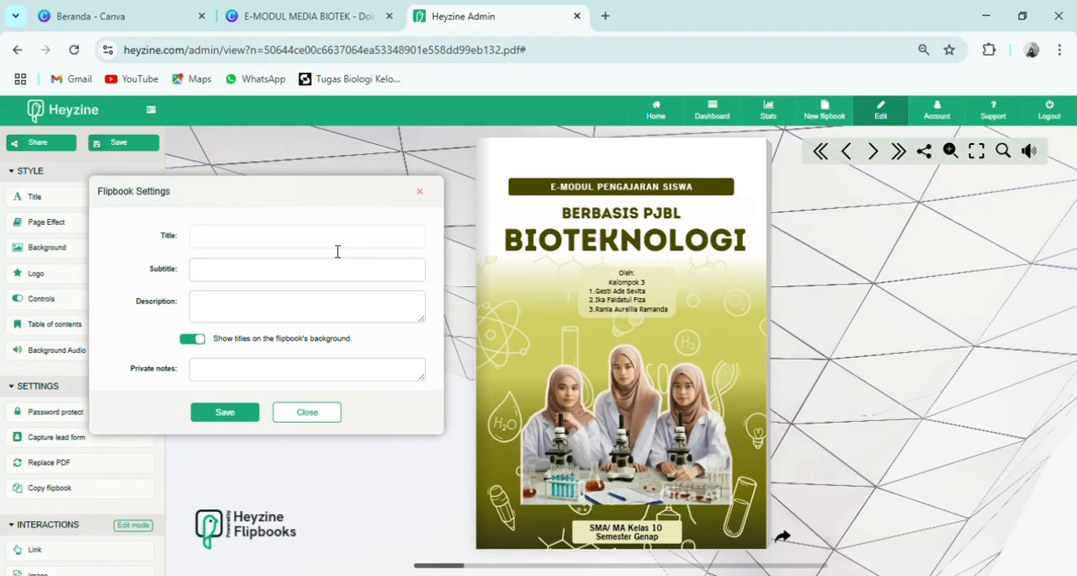
{"action": "type", "text": "E-MODU"}
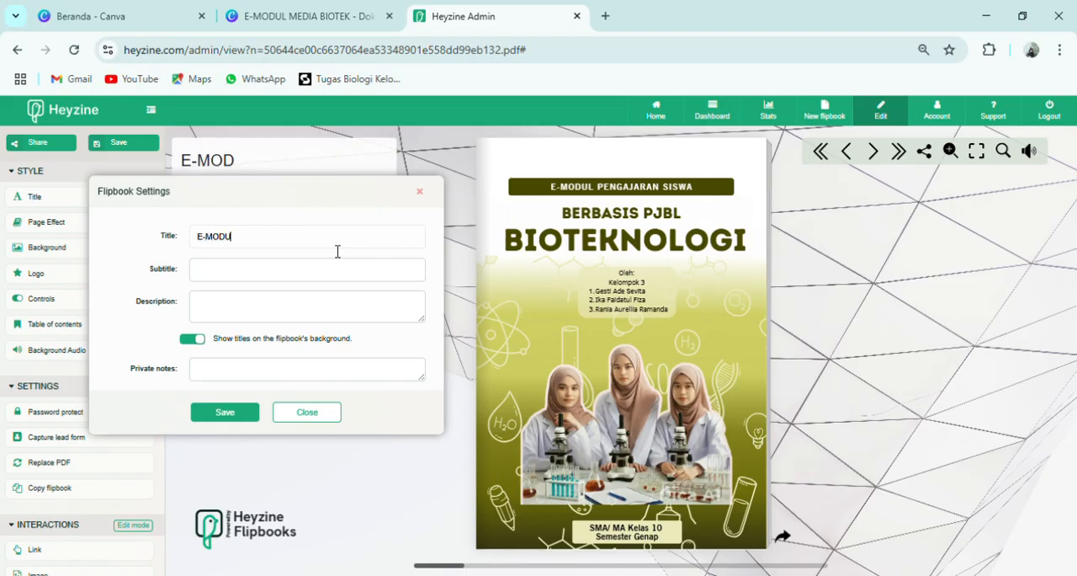
{"action": "type", "text": "L MEF"}
{"action": "type", "text": "D"}
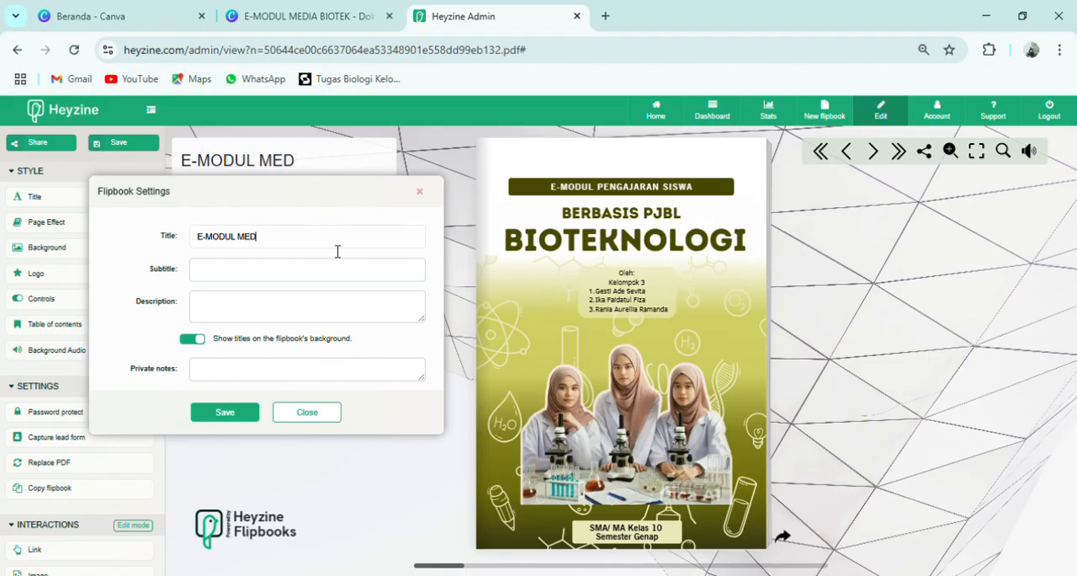
{"action": "type", "text": "IA BIOTEKNOLOGI"}
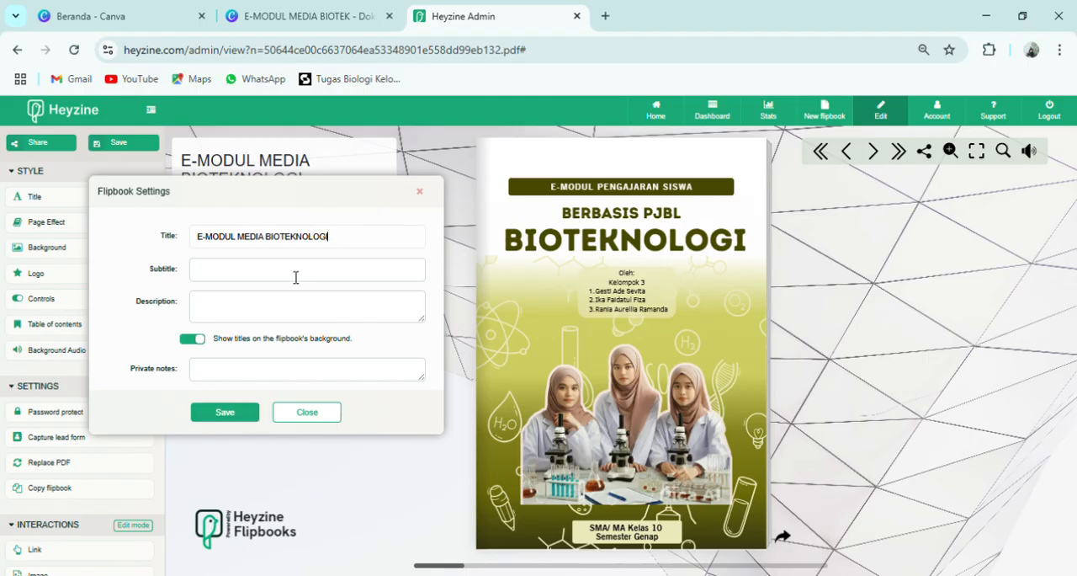
{"action": "left_click", "coordinate": [296, 277]}
{"action": "left_click", "coordinate": [284, 319]}
{"action": "left_click", "coordinate": [250, 282]}
{"action": "left_click", "coordinate": [225, 412]}
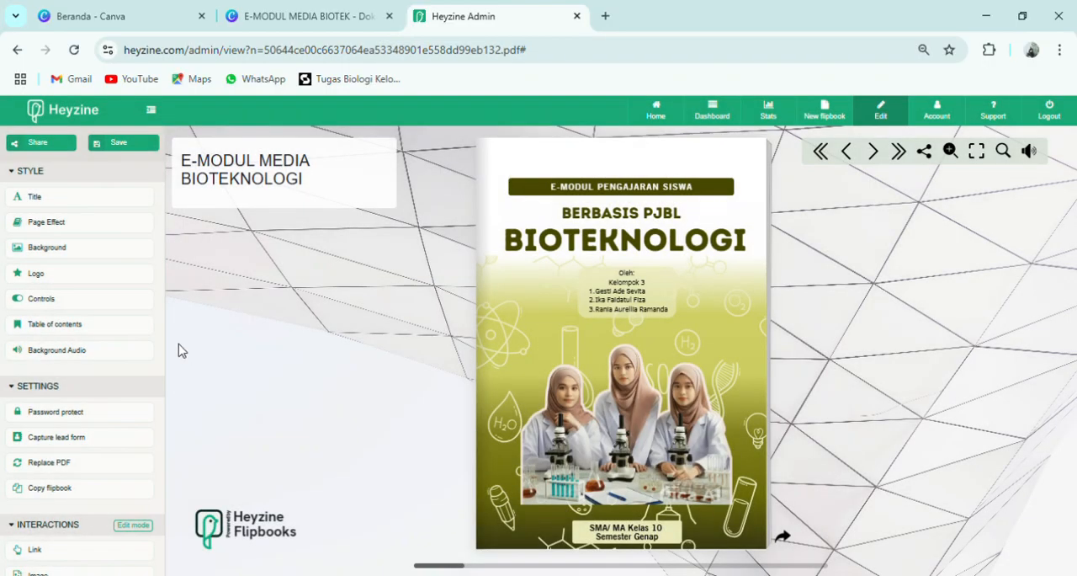
- Preview the Magazine page effect by turning one page forward and back, and try rounded corners before switching them off again
{"action": "left_click", "coordinate": [105, 231]}
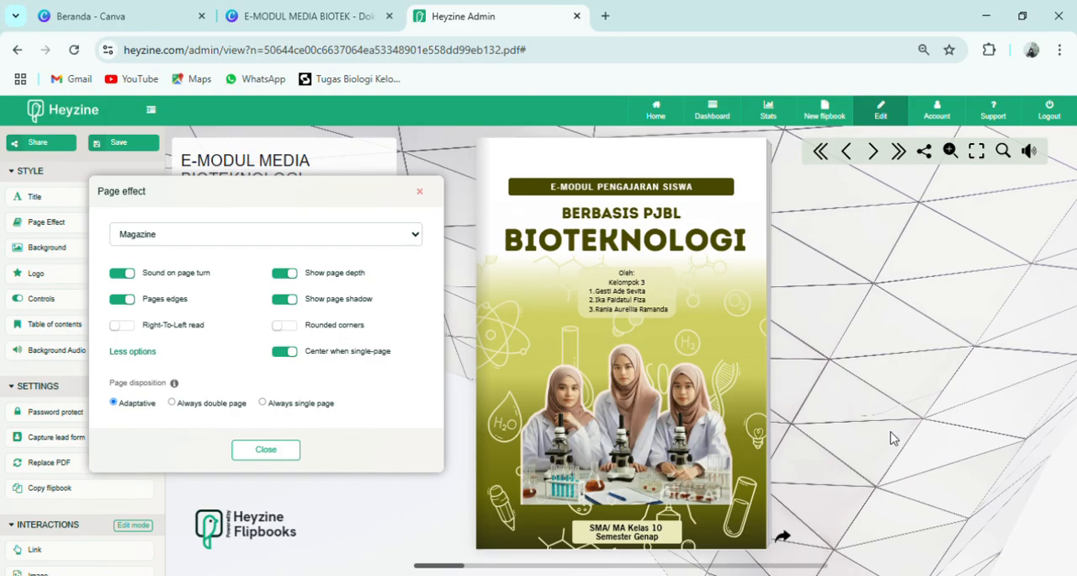
{"action": "left_click", "coordinate": [782, 535]}
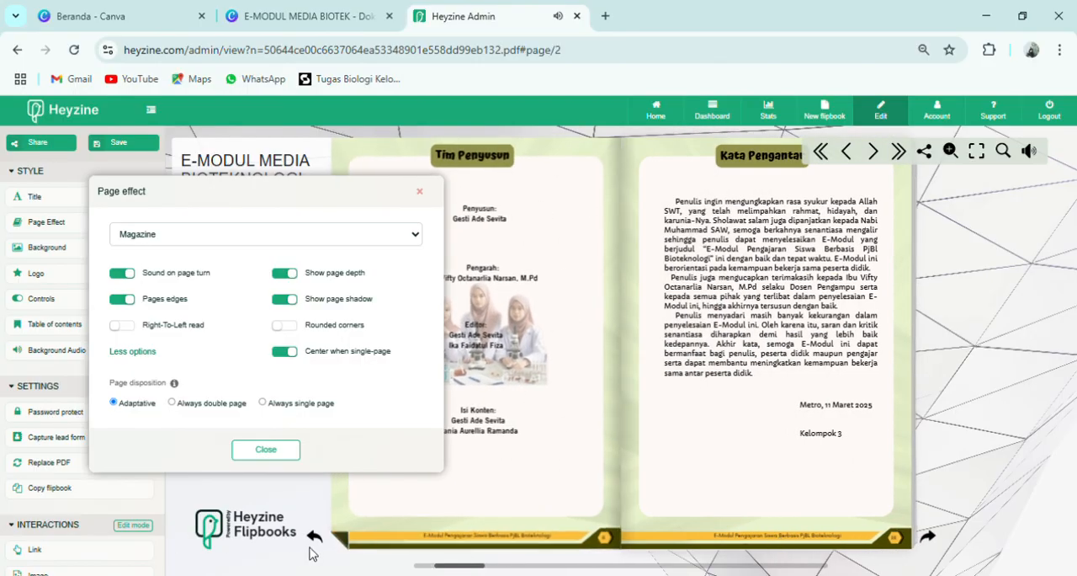
{"action": "left_click", "coordinate": [316, 538]}
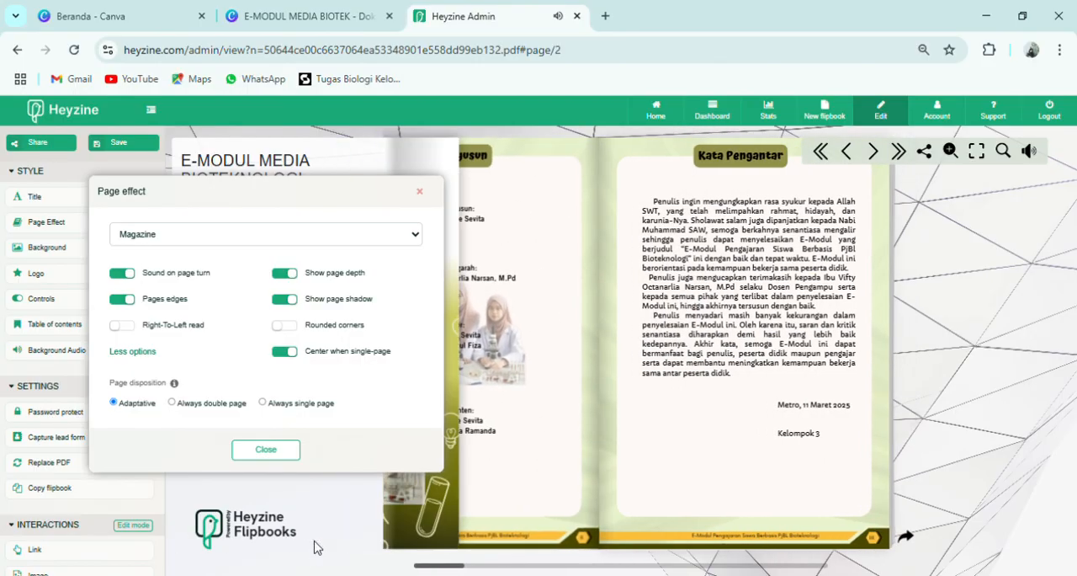
{"action": "left_click", "coordinate": [284, 325]}
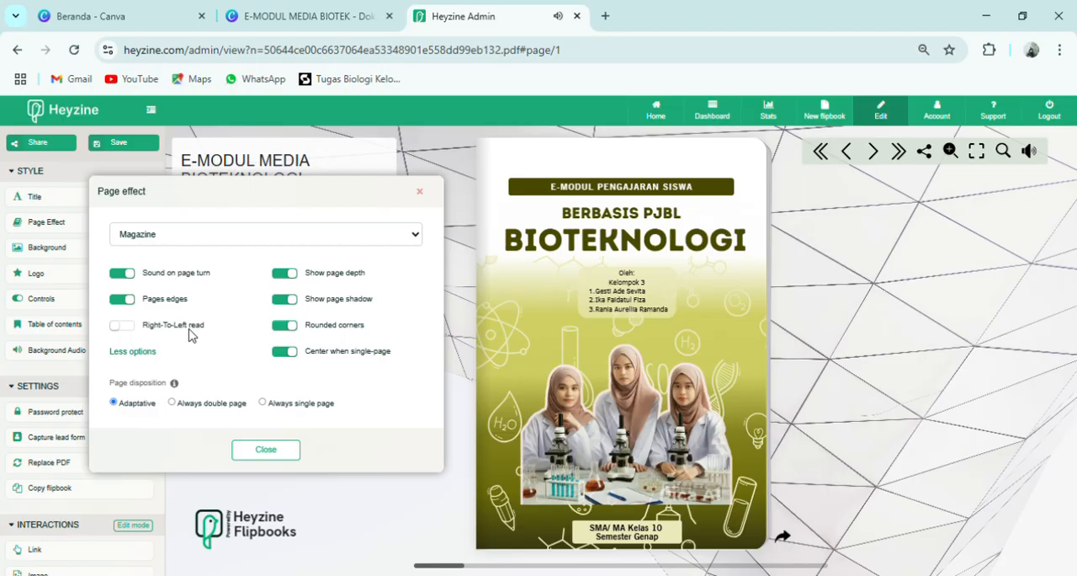
{"action": "left_click", "coordinate": [287, 327]}
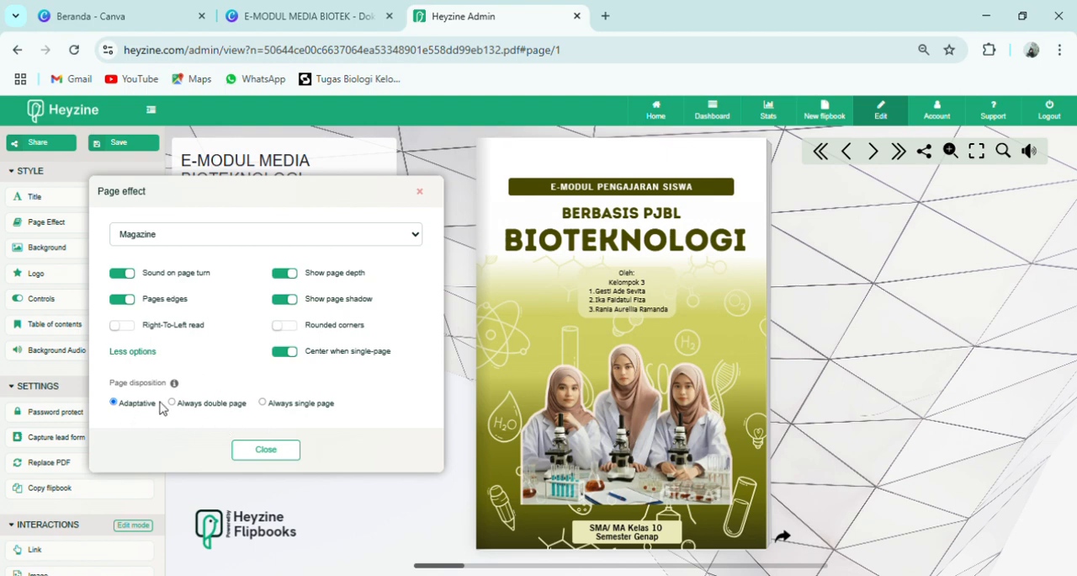
- Try the Always double page disposition and turn the flipbook's pages from the cover to Daftar Isi
{"action": "left_click", "coordinate": [792, 543]}
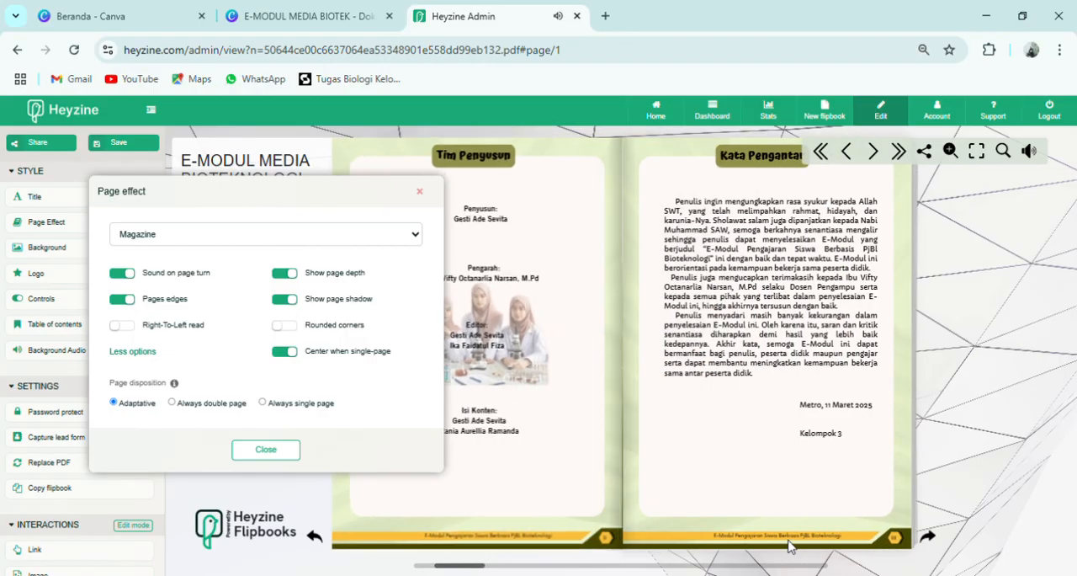
{"action": "left_click", "coordinate": [172, 403]}
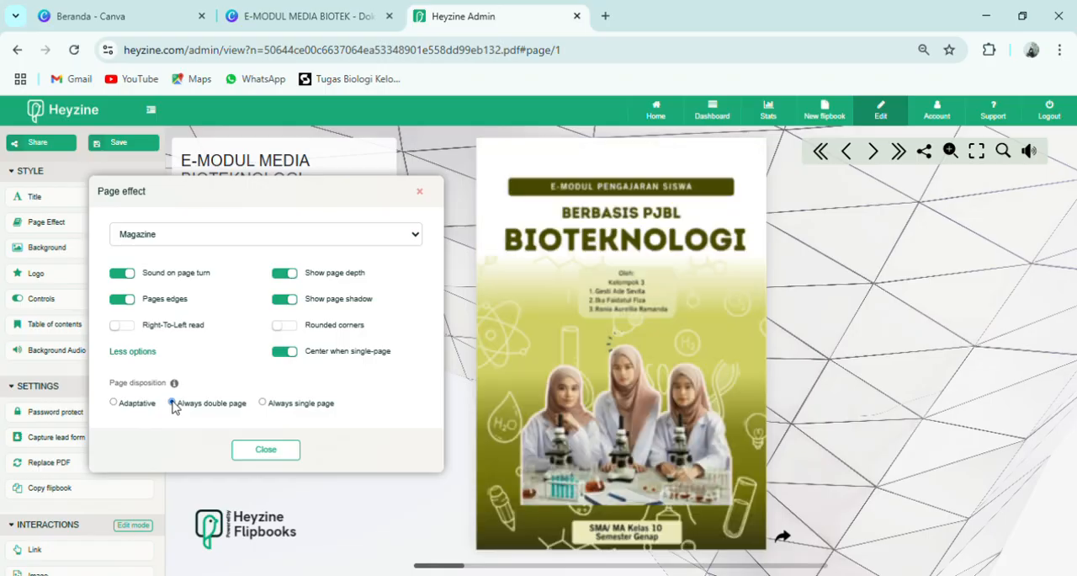
{"action": "left_click", "coordinate": [796, 538]}
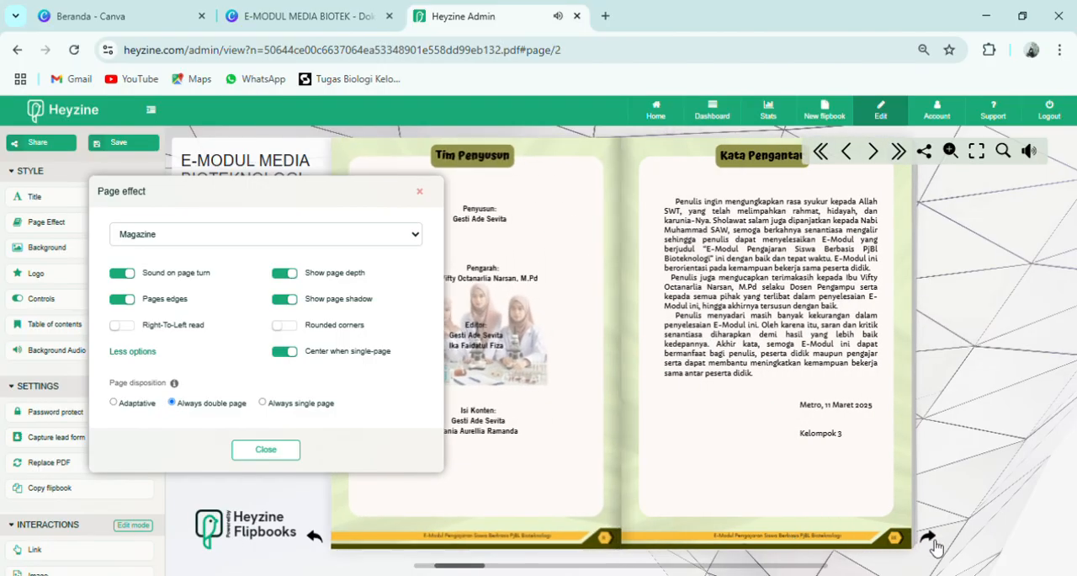
{"action": "left_click", "coordinate": [930, 540]}
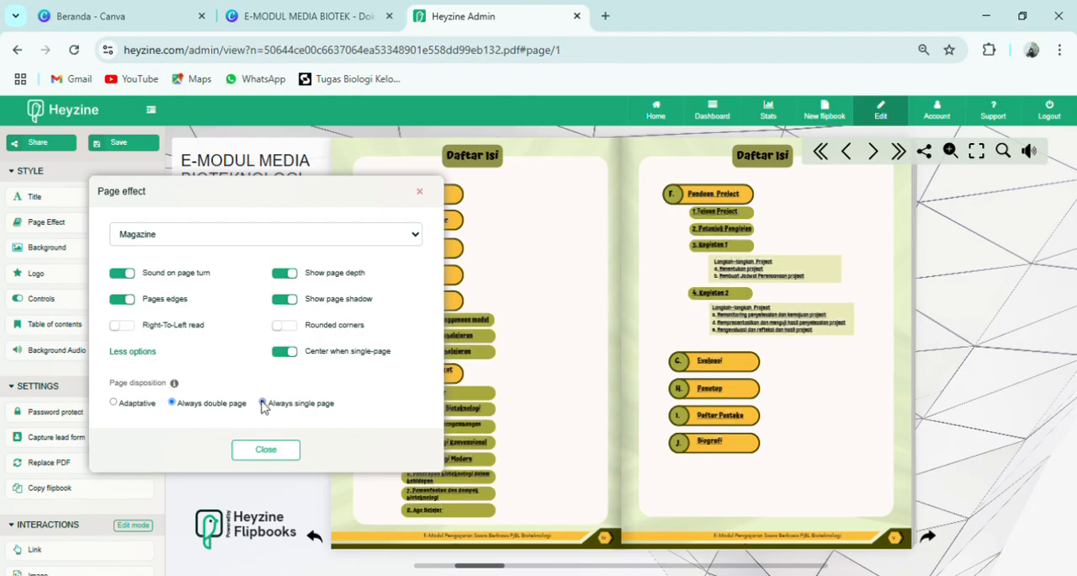
- Try the Always single page disposition by turning pages up to Daftar Isi, and return the page disposition to Adaptative
{"action": "left_click", "coordinate": [263, 403]}
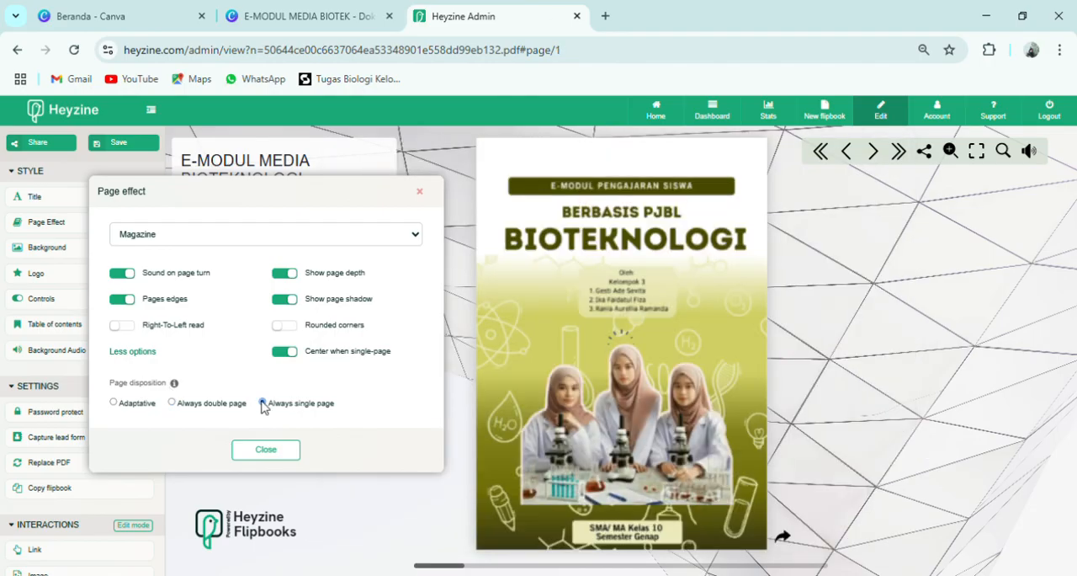
{"action": "left_click", "coordinate": [782, 538]}
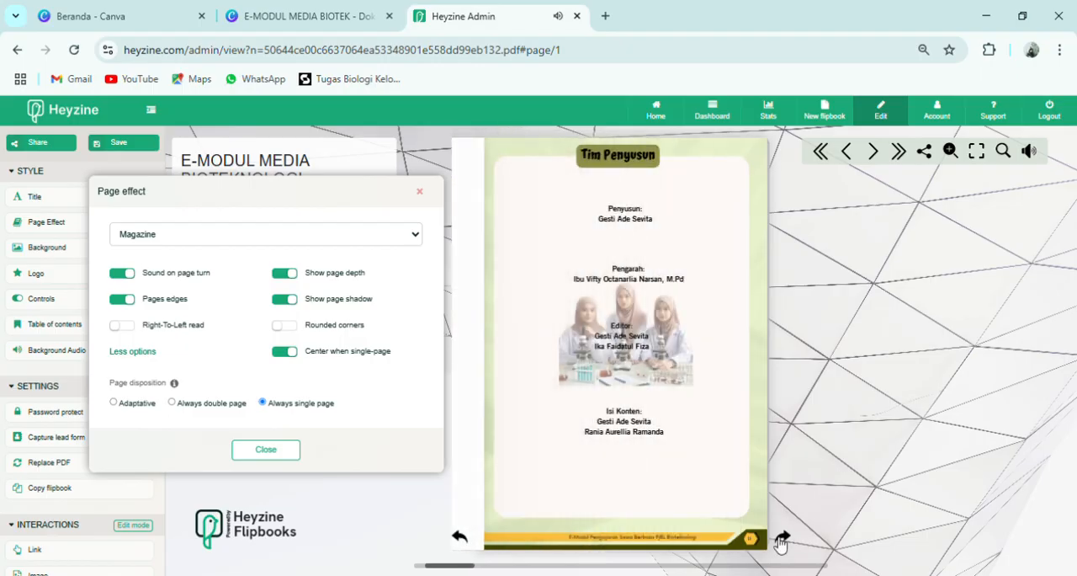
{"action": "left_click", "coordinate": [782, 538]}
{"action": "left_click", "coordinate": [782, 538]}
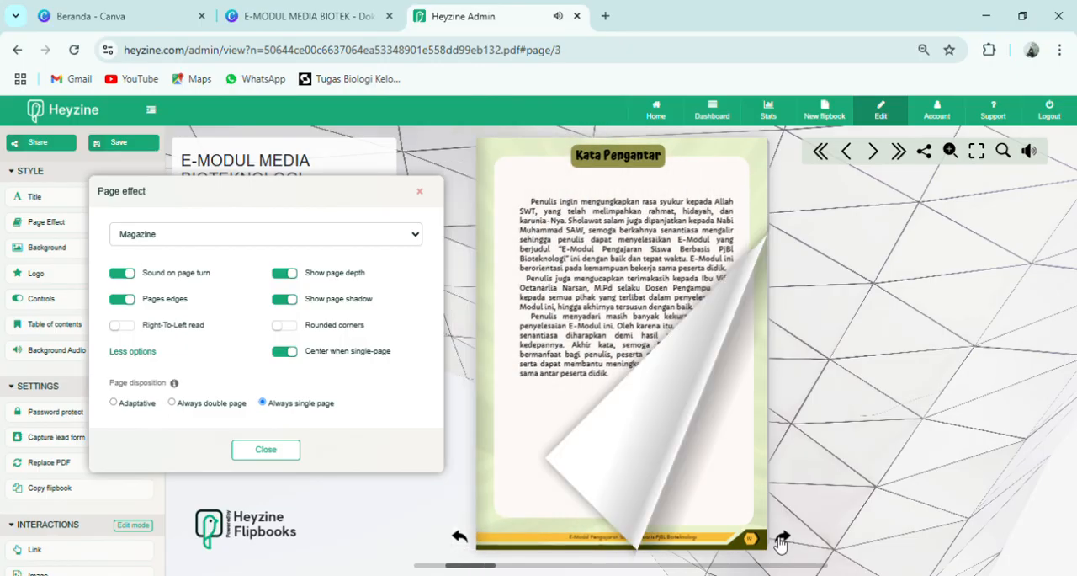
{"action": "left_click", "coordinate": [782, 537]}
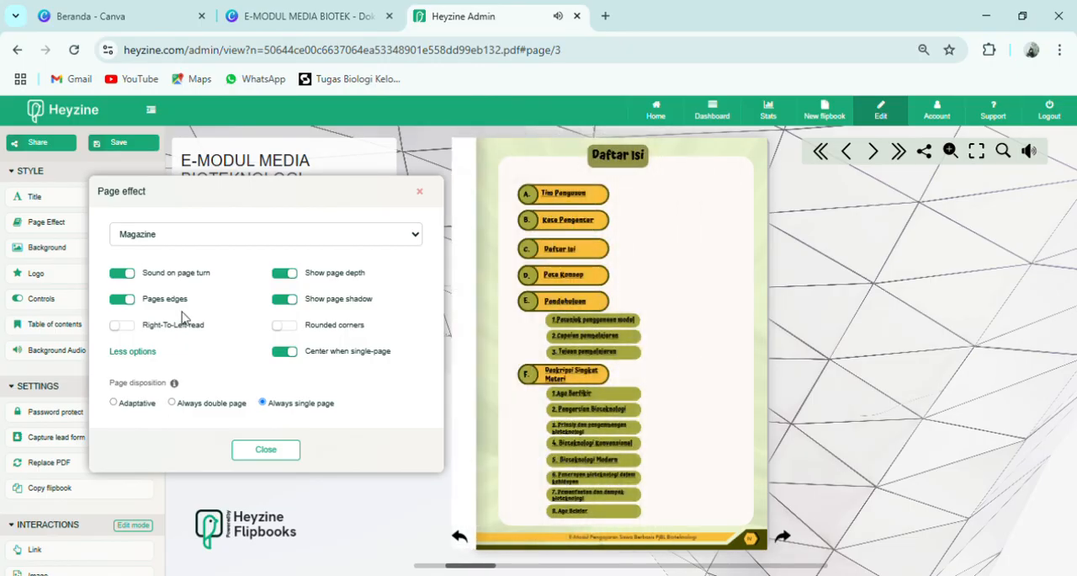
{"action": "left_click", "coordinate": [114, 403]}
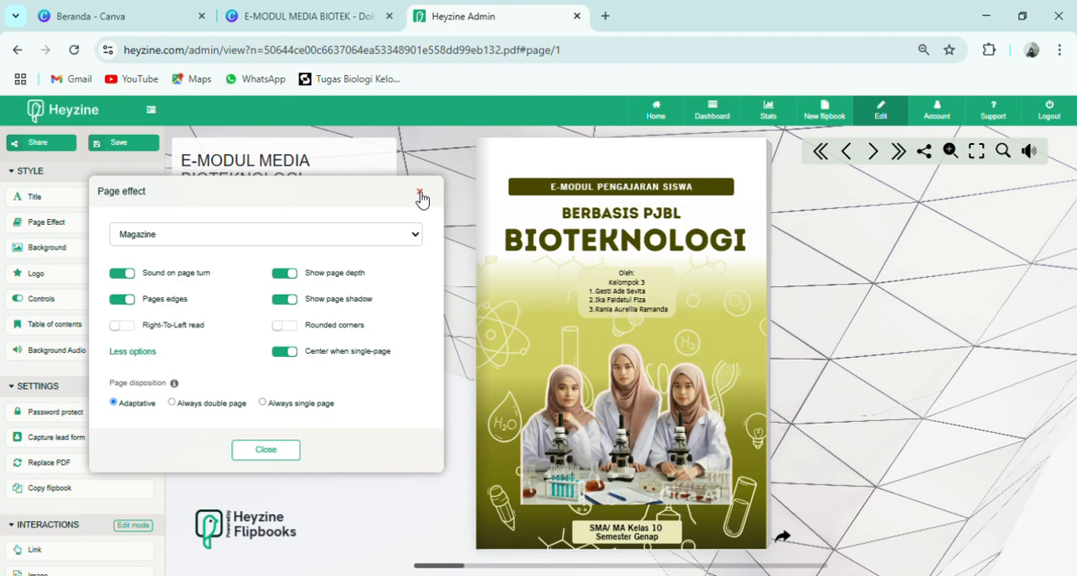
- Close the page effect settings and turn the flipbook from its cover to the Tim Penyusun and Kata Pengantar pages
{"action": "left_click", "coordinate": [420, 194]}
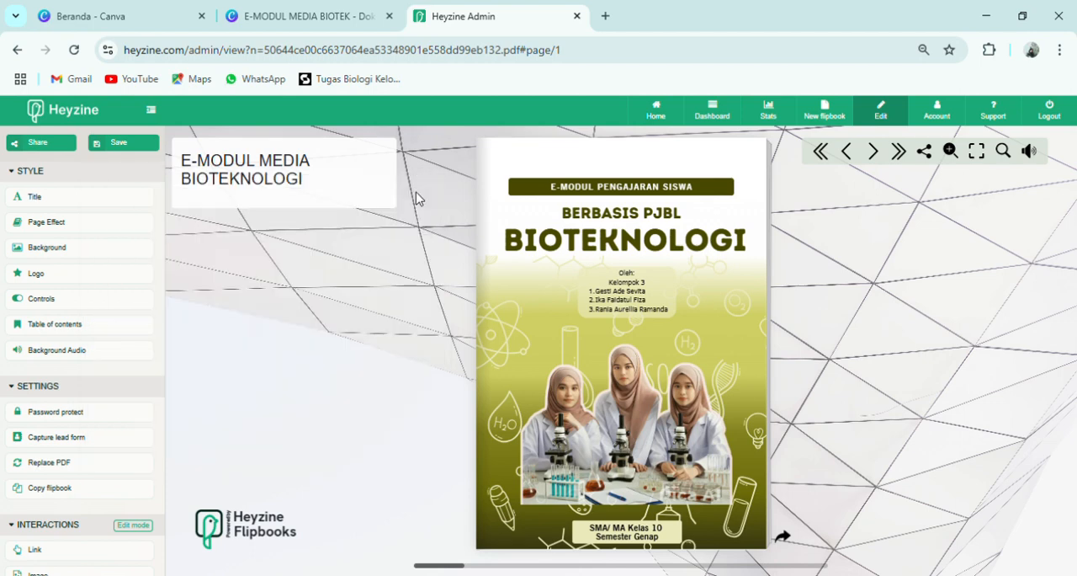
{"action": "left_click", "coordinate": [784, 540]}
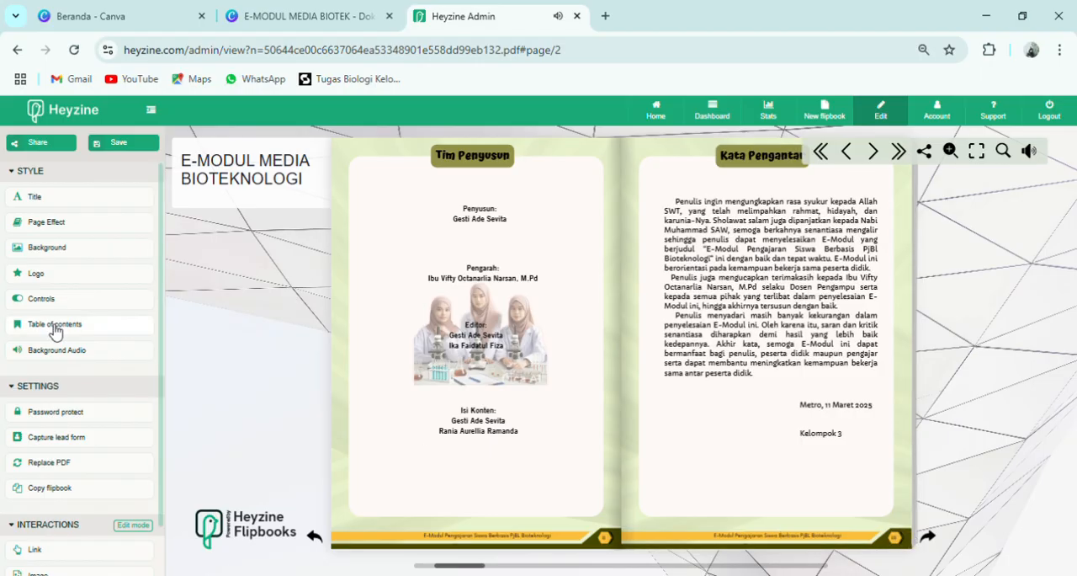
- Look through the flipbook's background options, covering the image gallery, styles, colors and picture search
{"action": "left_click", "coordinate": [59, 250]}
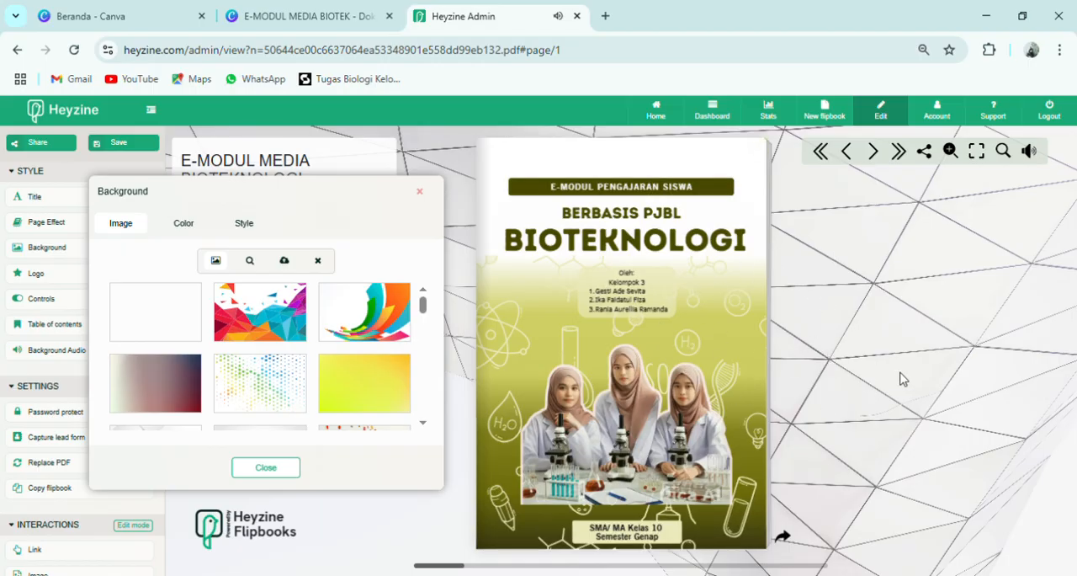
{"action": "scroll", "coordinate": [328, 389], "scroll_direction": "down", "scroll_amount": 3}
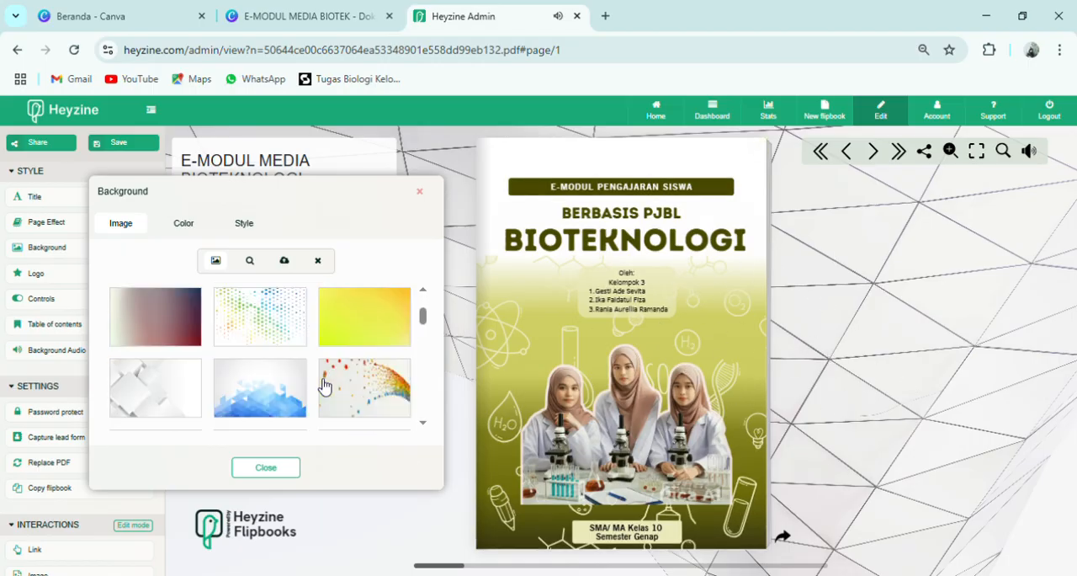
{"action": "scroll", "coordinate": [375, 369], "scroll_direction": "down", "scroll_amount": 10}
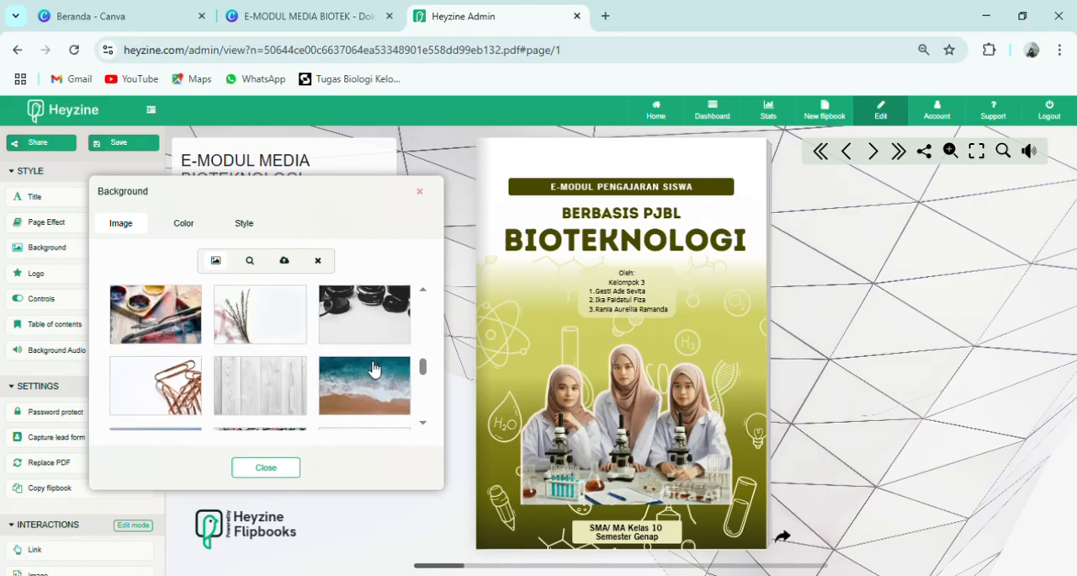
{"action": "left_click", "coordinate": [243, 227]}
{"action": "left_click", "coordinate": [189, 229]}
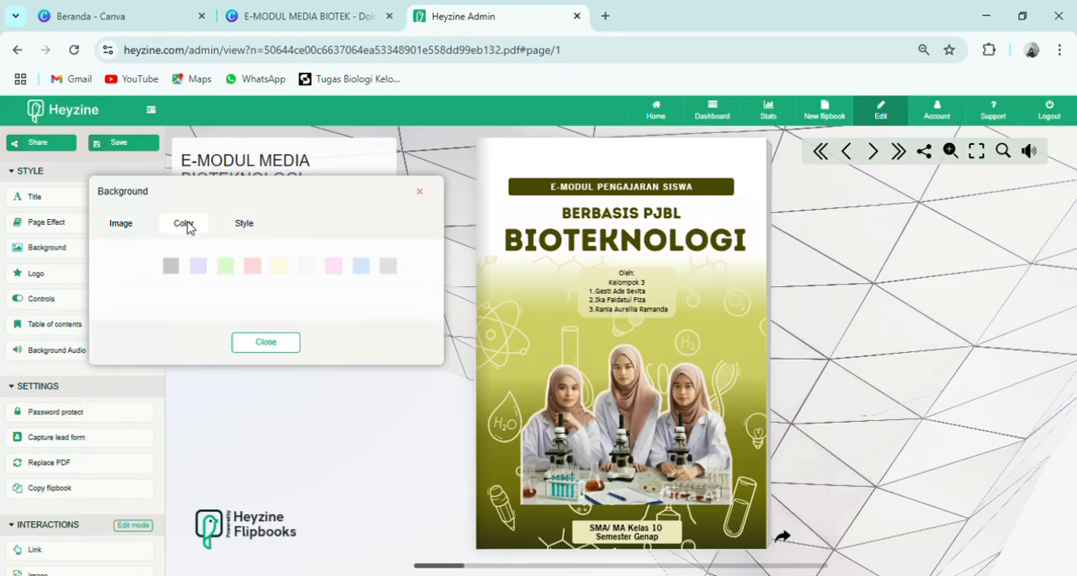
{"action": "left_click", "coordinate": [144, 225]}
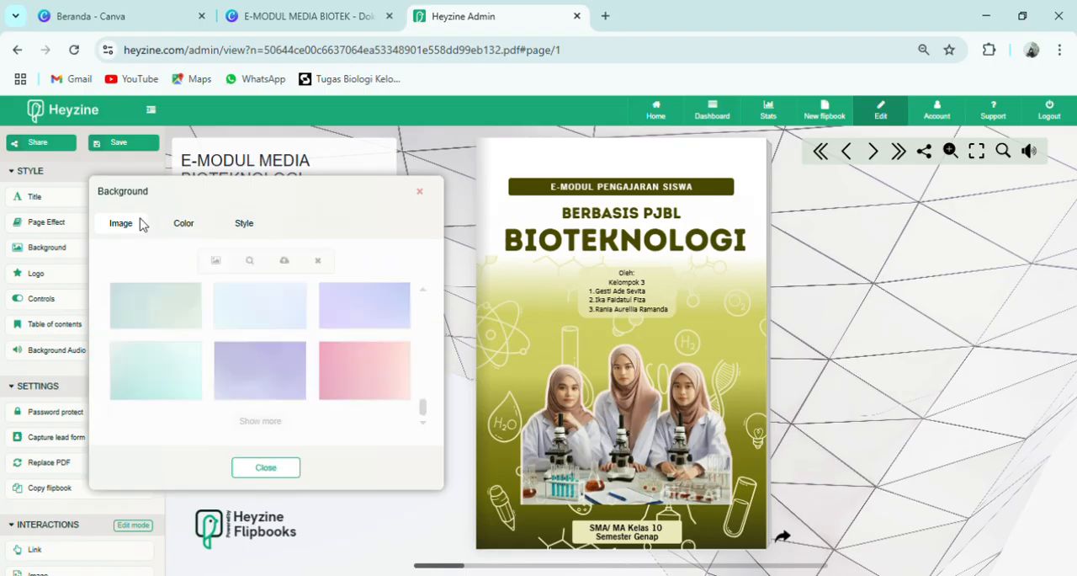
{"action": "left_click", "coordinate": [250, 261]}
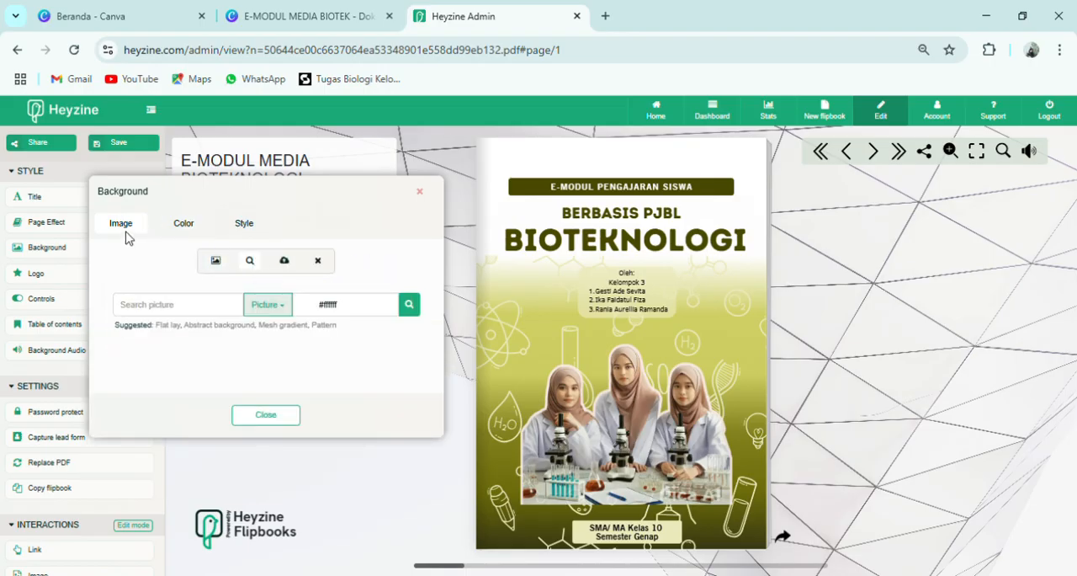
- Set the gallery's colored chalk picture as the flipbook background and preview it by turning one page
{"action": "left_click", "coordinate": [233, 265]}
{"action": "left_click", "coordinate": [299, 411]}
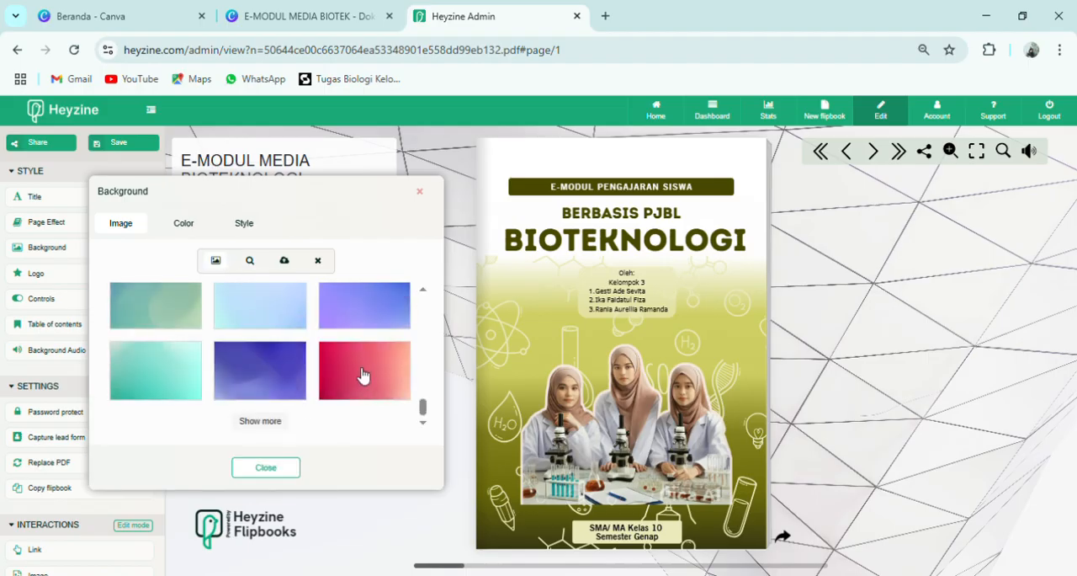
{"action": "scroll", "coordinate": [363, 375], "scroll_direction": "up", "scroll_amount": 1}
{"action": "left_click", "coordinate": [280, 415]}
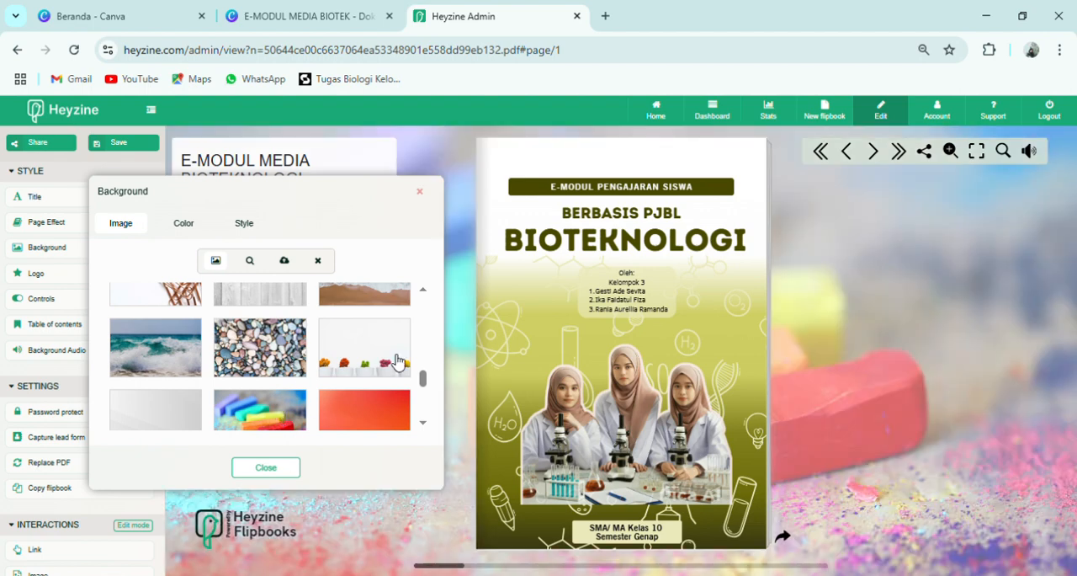
{"action": "left_click", "coordinate": [257, 472]}
{"action": "left_click", "coordinate": [764, 352]}
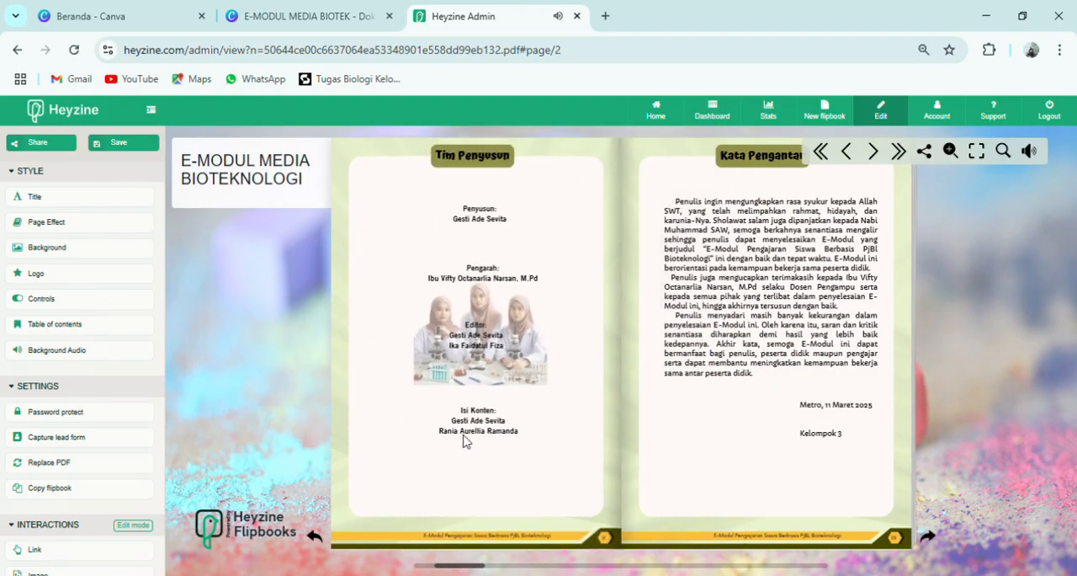
- View the flipbook's logo settings and close them without subscribing
{"action": "left_click", "coordinate": [114, 278]}
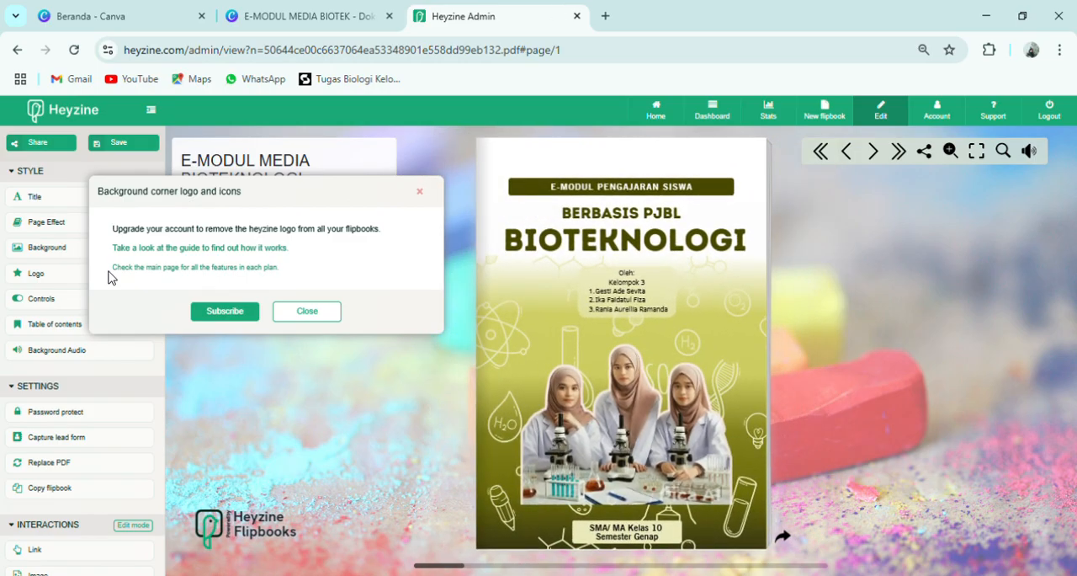
{"action": "left_click", "coordinate": [420, 193]}
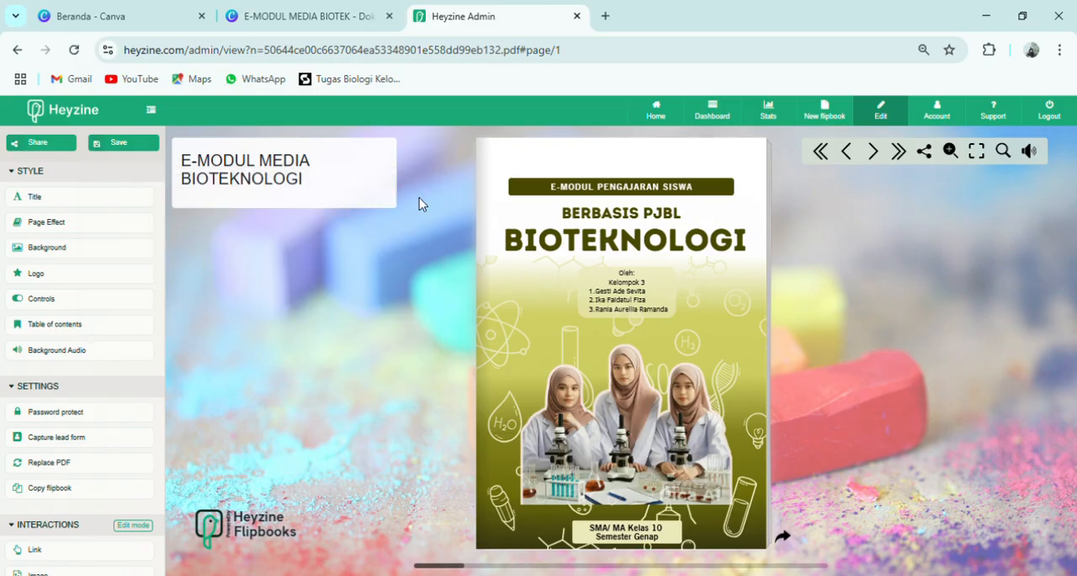
- Try the Print and Download options in the flipbook's controls and switch them off again
{"action": "left_click", "coordinate": [84, 300]}
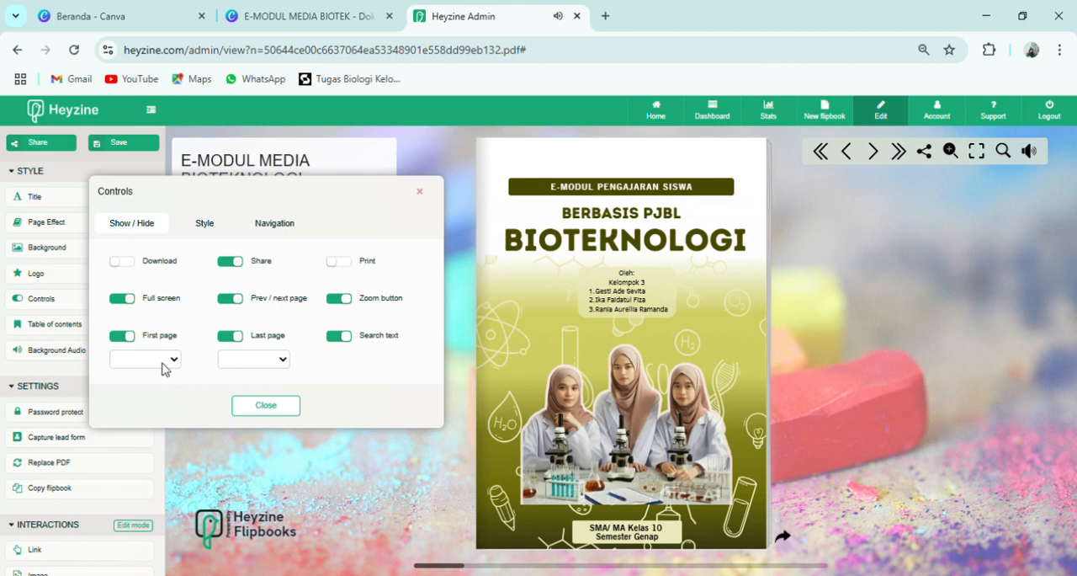
{"action": "left_click", "coordinate": [337, 262]}
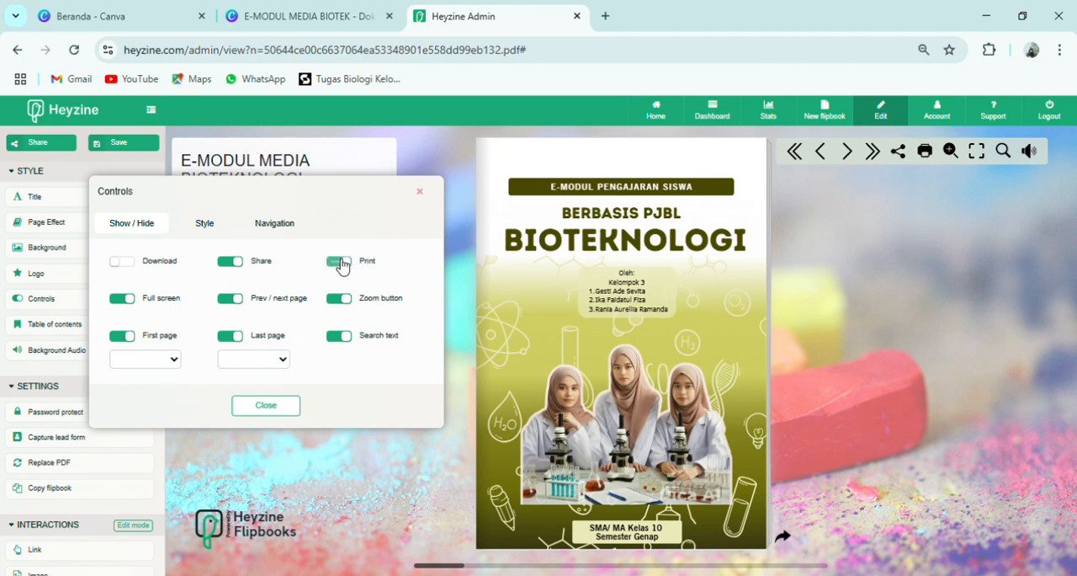
{"action": "left_click", "coordinate": [120, 263]}
{"action": "left_click", "coordinate": [120, 265]}
{"action": "left_click", "coordinate": [337, 264]}
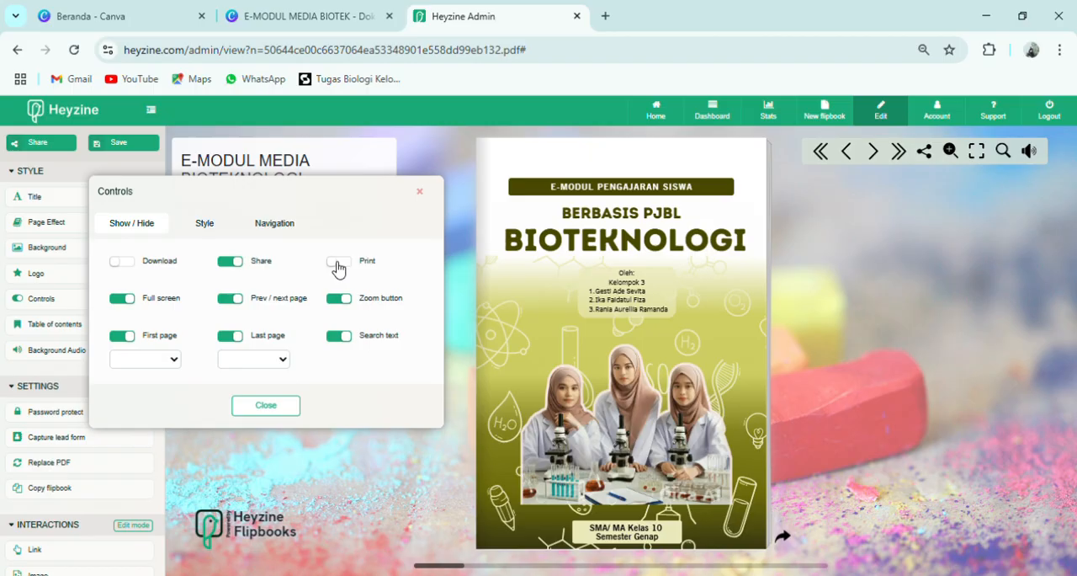
- Try the outlined and the colored icon styles for the controls, and return to the solid black icons
{"action": "left_click", "coordinate": [203, 230]}
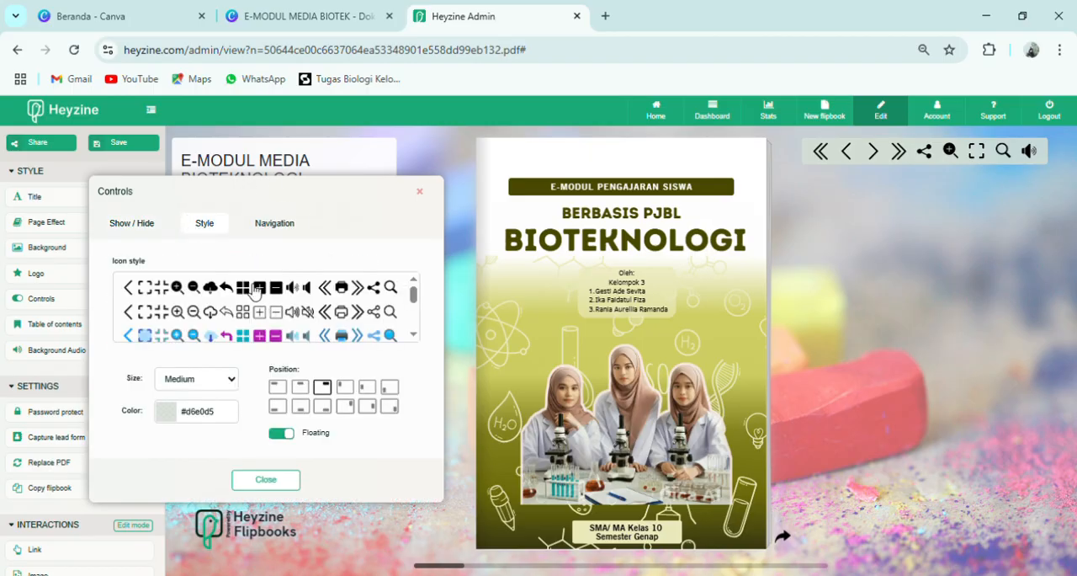
{"action": "left_click", "coordinate": [272, 316]}
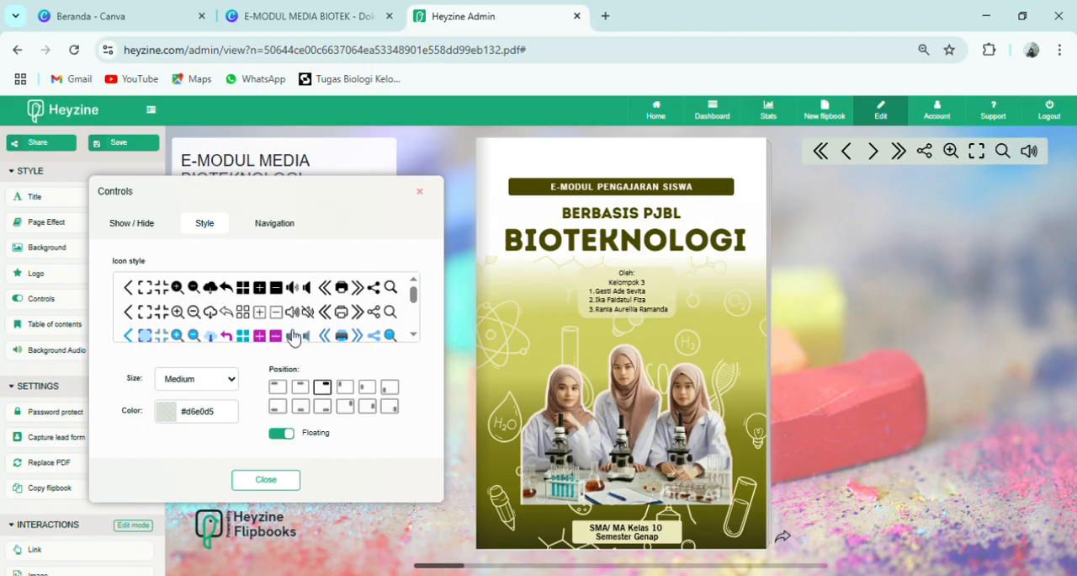
{"action": "left_click", "coordinate": [293, 336]}
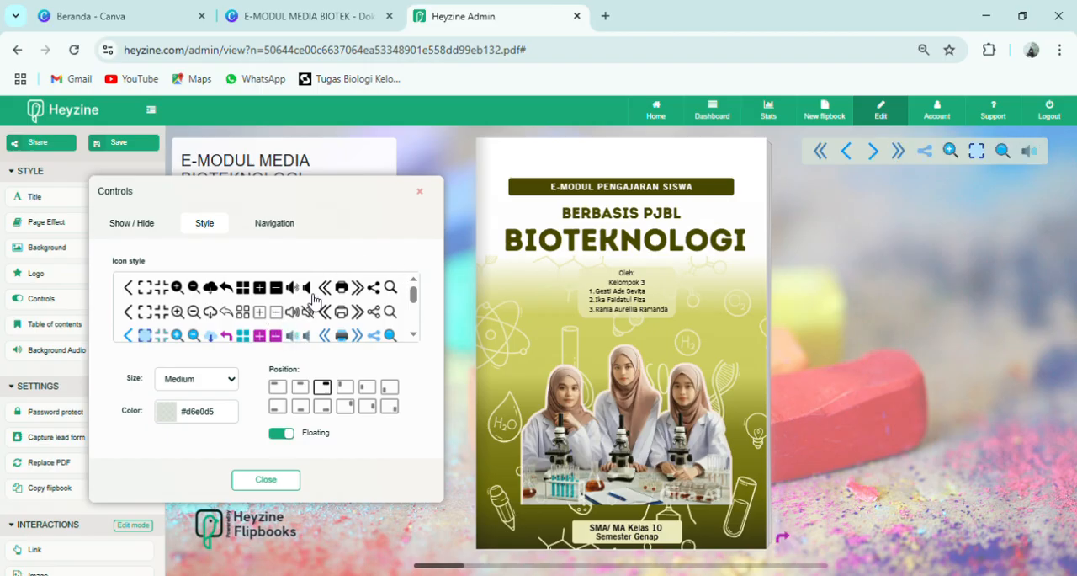
{"action": "left_click", "coordinate": [313, 295]}
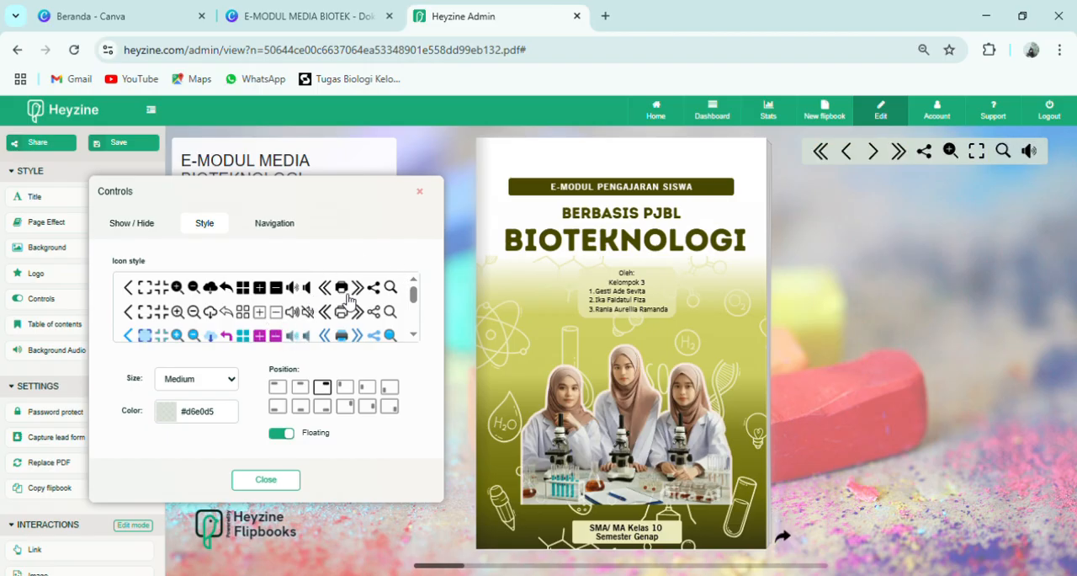
- Try the controls vertically at the flipbook's lower left, upper right and upper left, and restore the horizontal upper-right position
{"action": "left_click", "coordinate": [395, 388]}
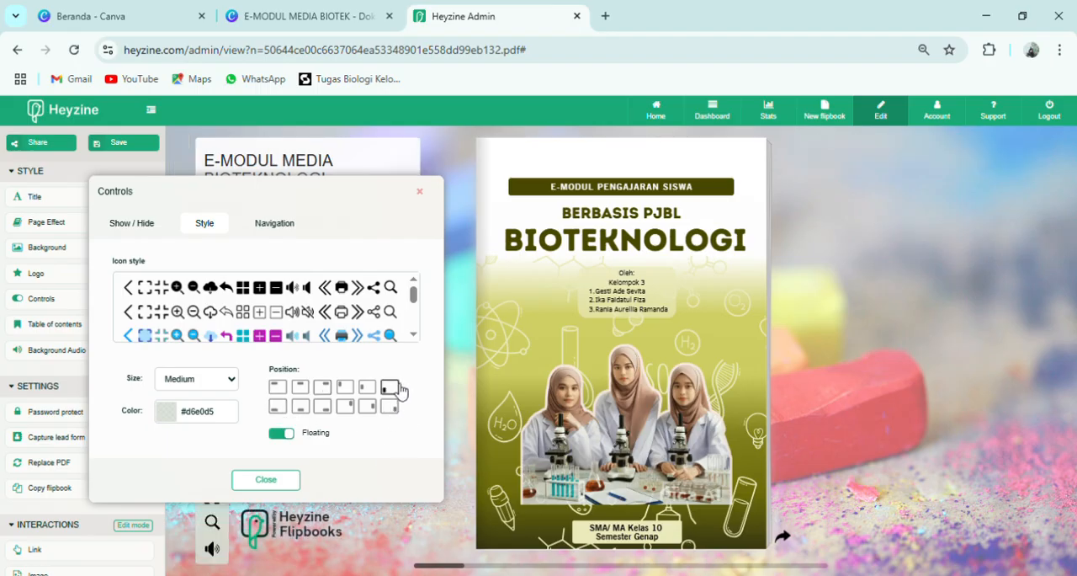
{"action": "left_click", "coordinate": [322, 386]}
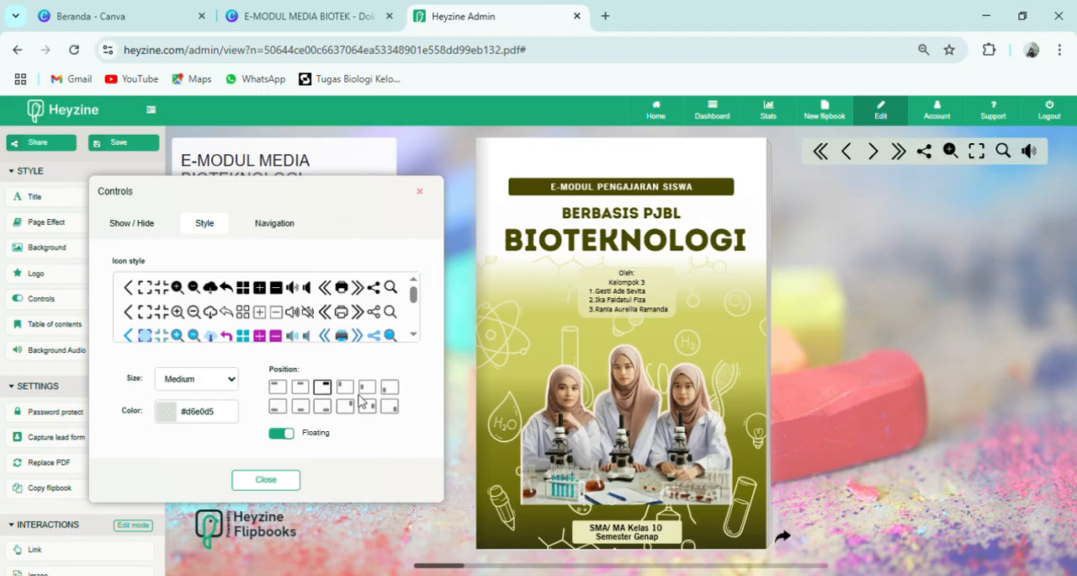
{"action": "left_click", "coordinate": [345, 407]}
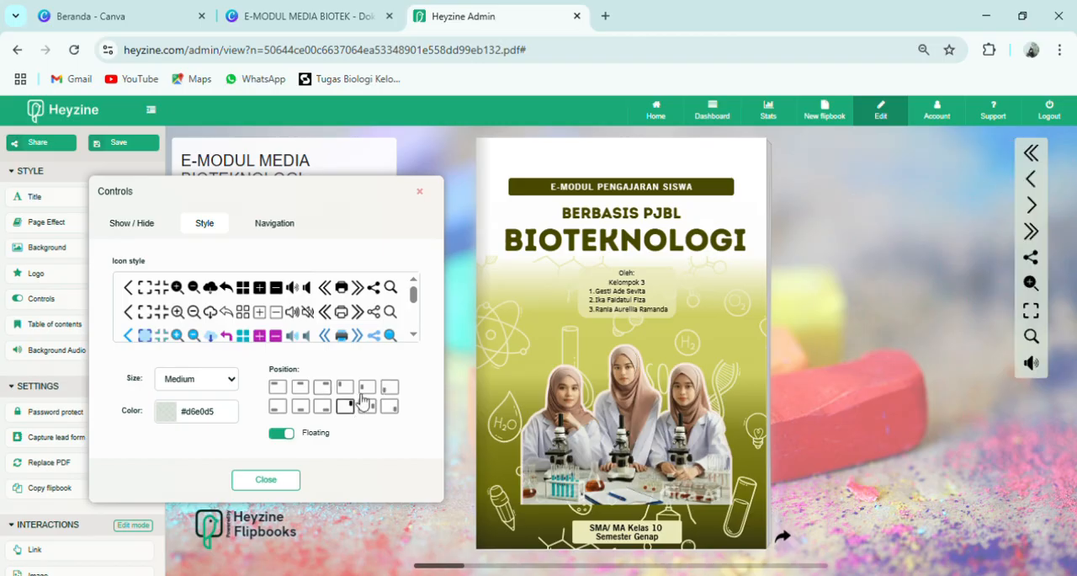
{"action": "left_click", "coordinate": [344, 386]}
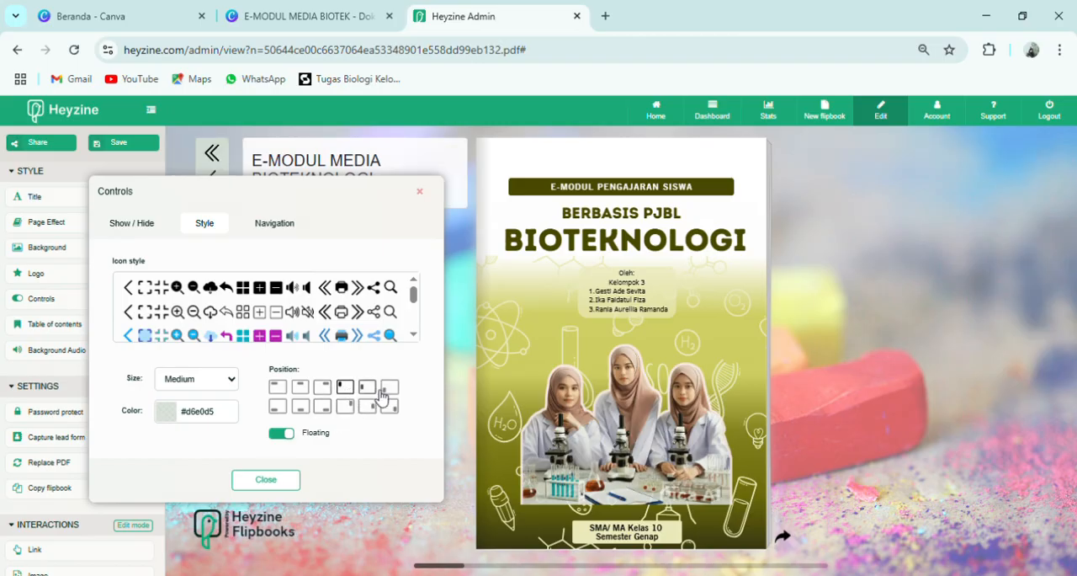
{"action": "left_click", "coordinate": [332, 388]}
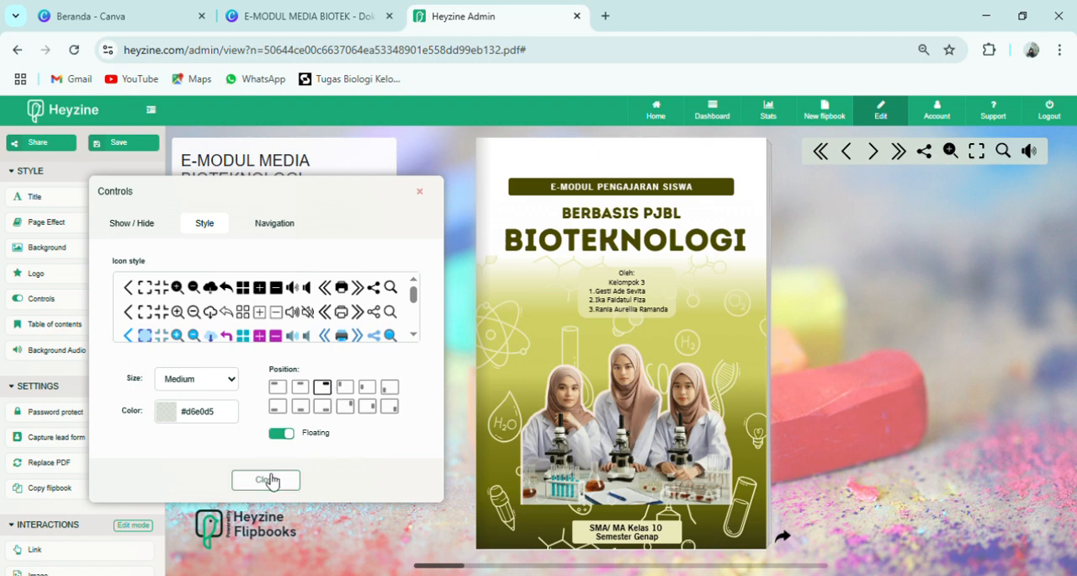
- View the navigation settings of the flipbook's controls and close the controls settings
{"action": "left_click", "coordinate": [260, 225]}
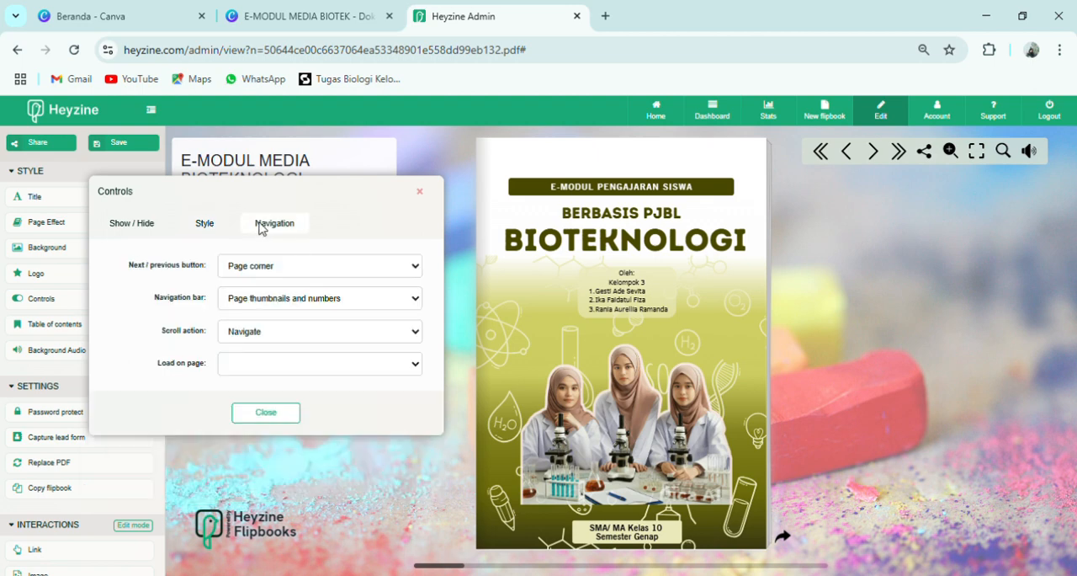
{"action": "left_click", "coordinate": [278, 417]}
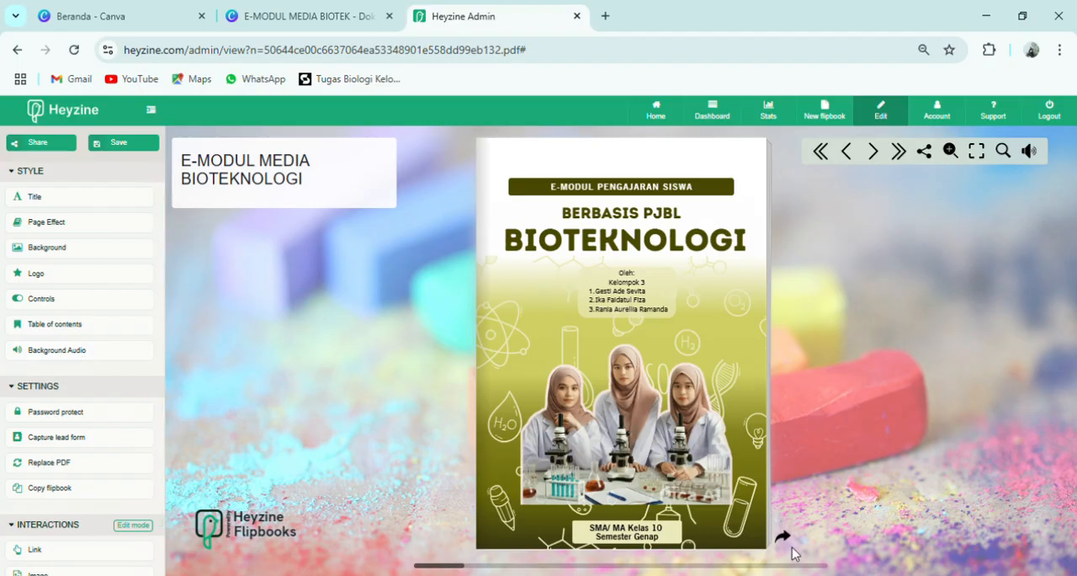
- Select the track Backsound ceria untuk video pembelajaran in the flipbook's audio settings and close them
{"action": "left_click", "coordinate": [104, 360]}
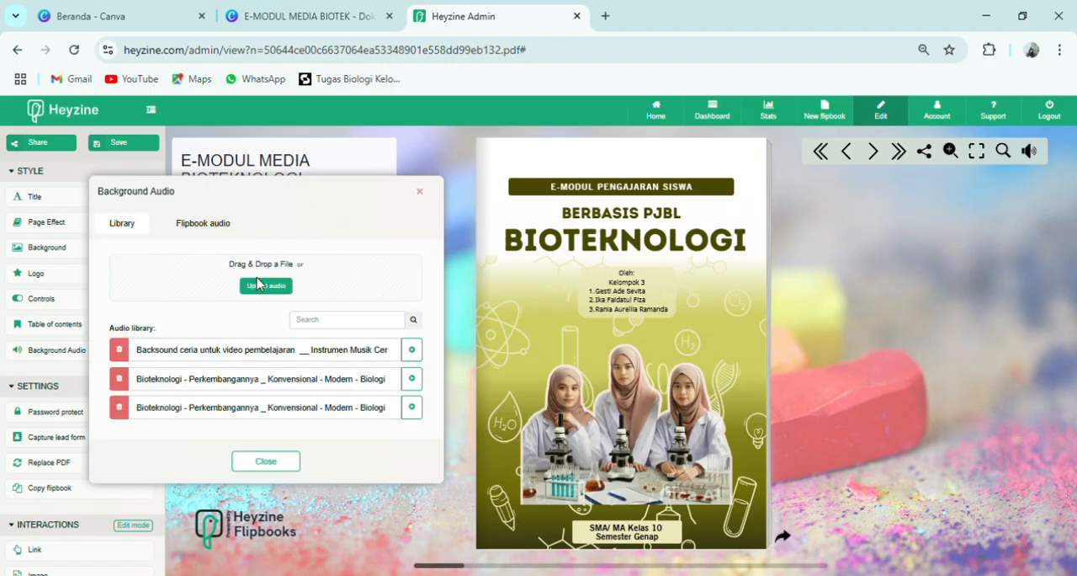
{"action": "left_click", "coordinate": [224, 236]}
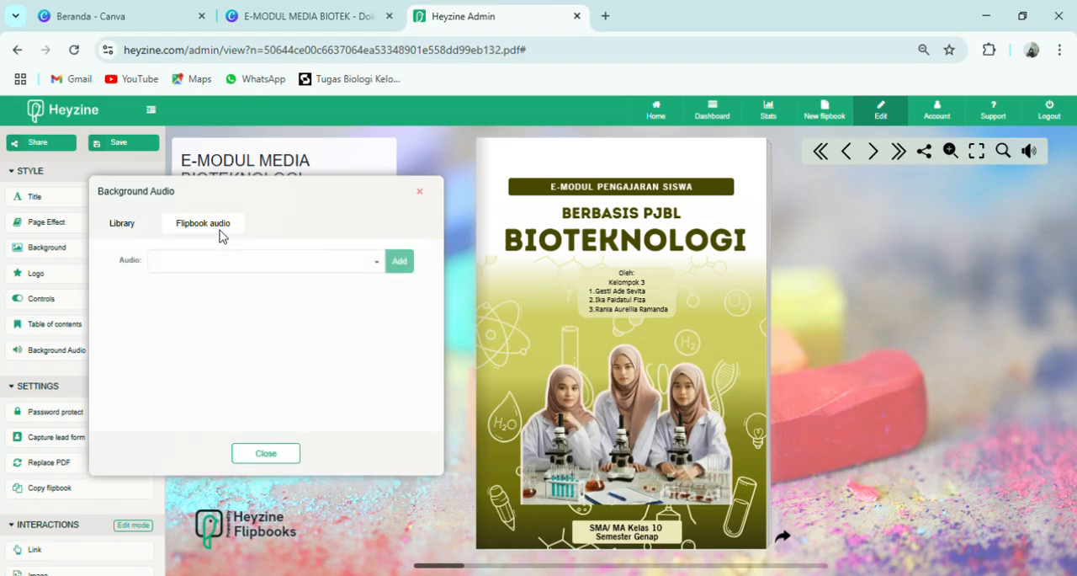
{"action": "left_click", "coordinate": [377, 266]}
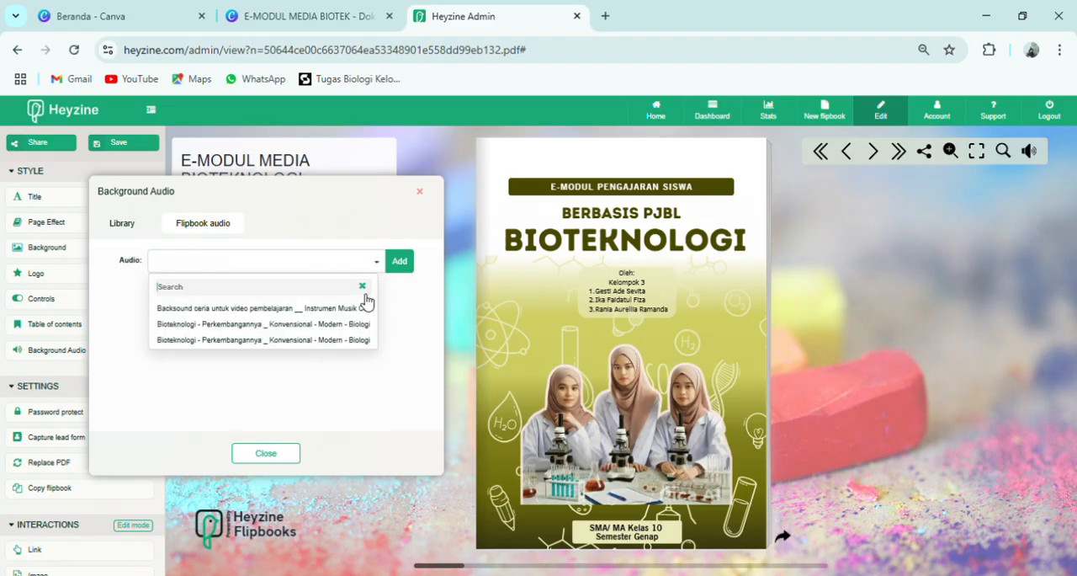
{"action": "left_click", "coordinate": [362, 309]}
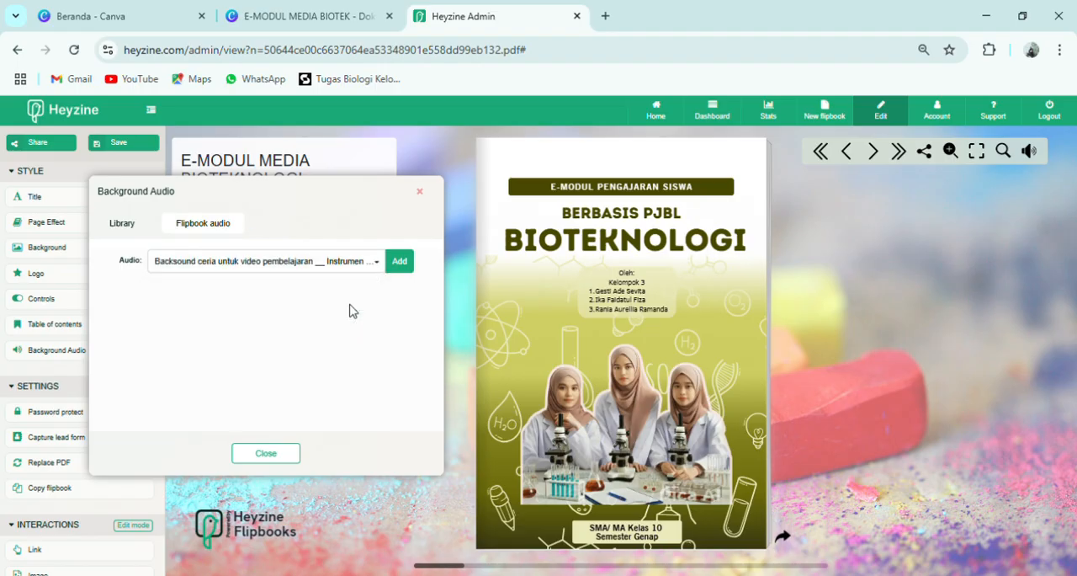
{"action": "left_click", "coordinate": [286, 462]}
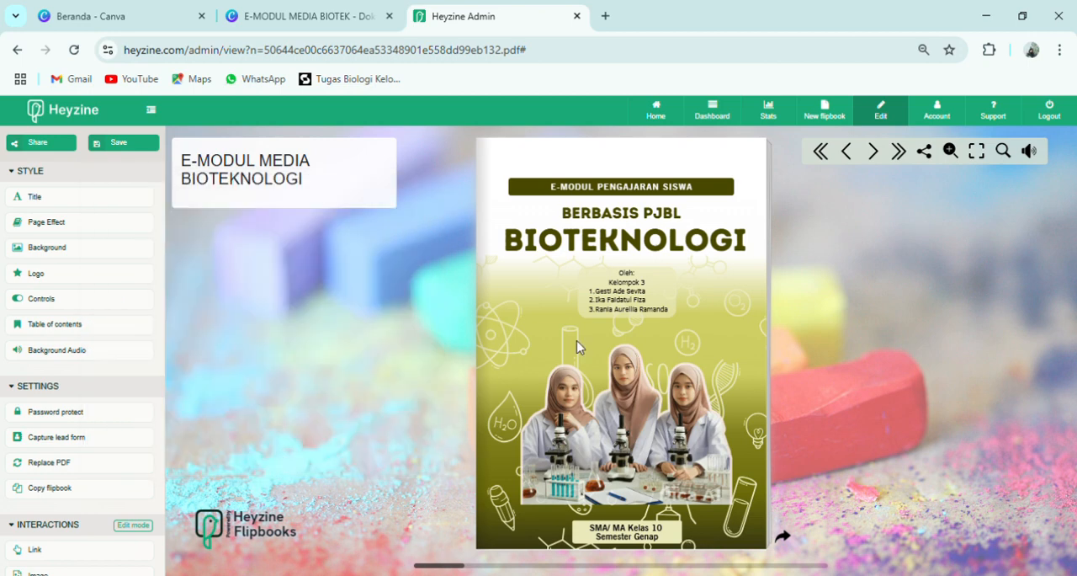
- Try the interactions edit mode and turn the flipbook's pages from the cover to Daftar Isi
{"action": "left_click", "coordinate": [140, 539]}
{"action": "left_click", "coordinate": [130, 527]}
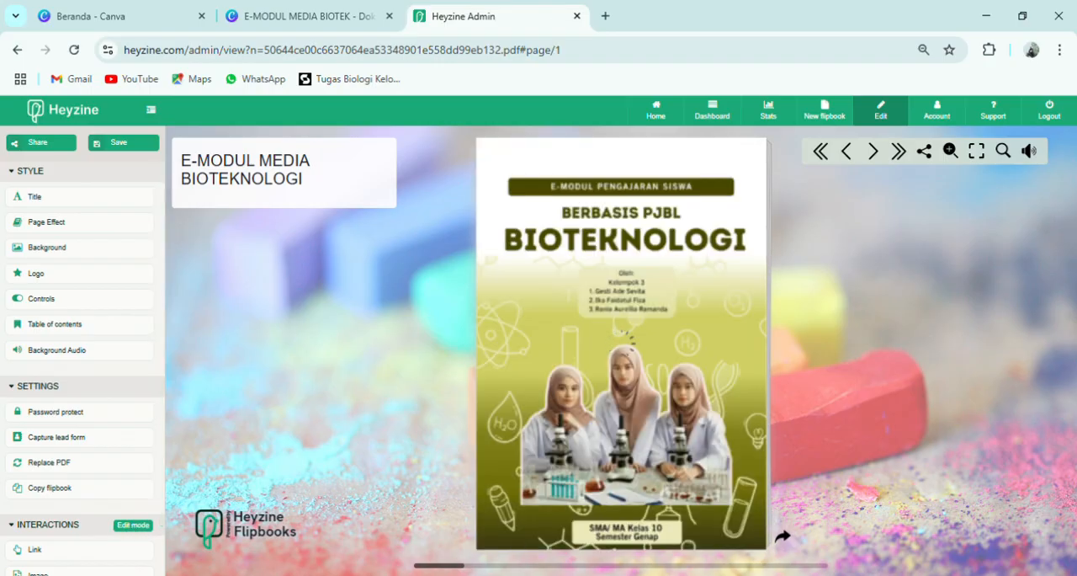
{"action": "left_click", "coordinate": [784, 541]}
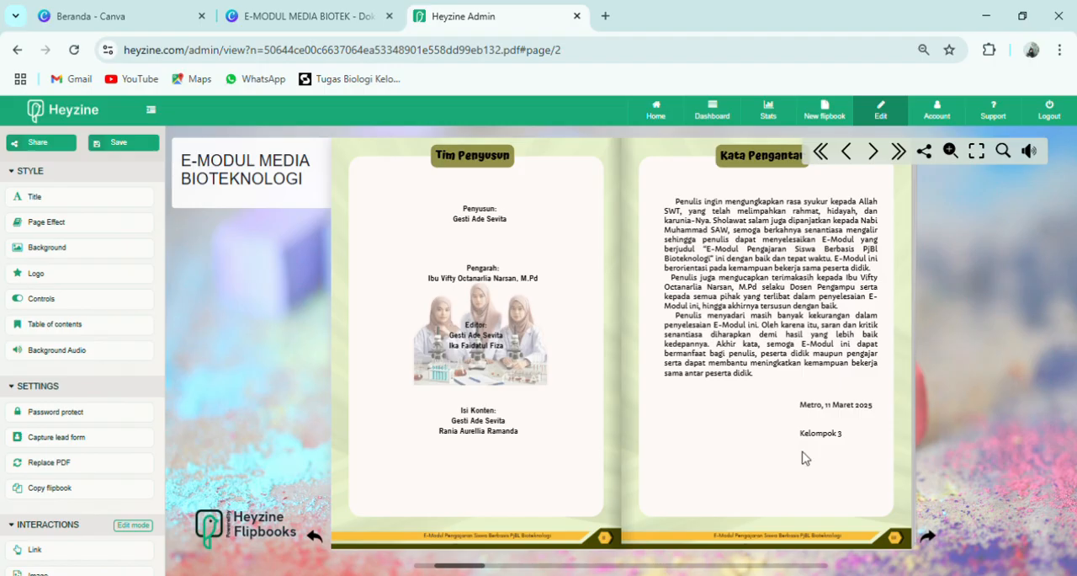
{"action": "left_click", "coordinate": [929, 536]}
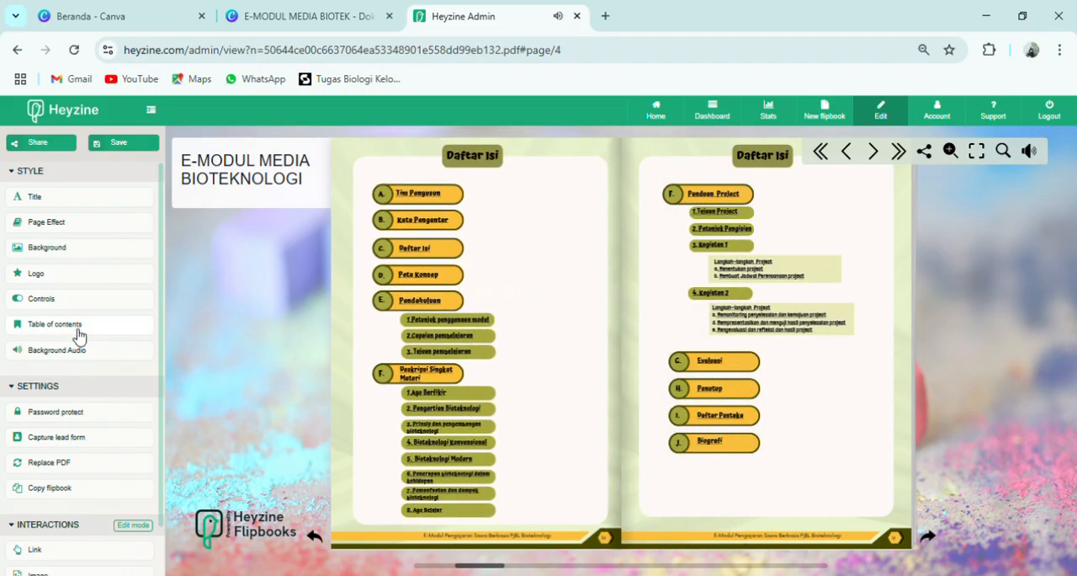
- Review the flipbook's background audio and controls navigation settings, closing each dialog without changes
{"action": "left_click", "coordinate": [94, 352]}
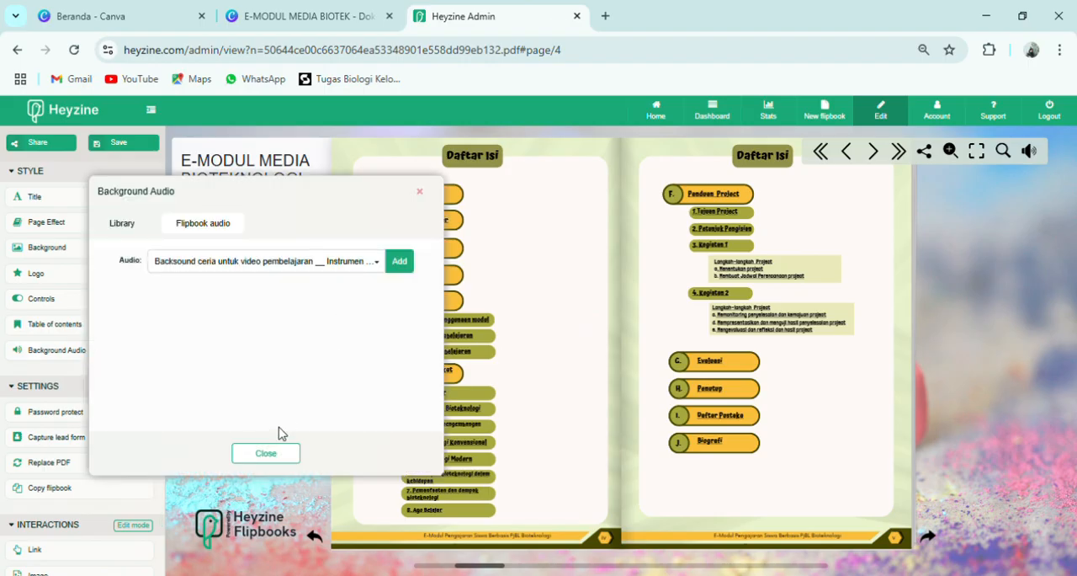
{"action": "left_click", "coordinate": [267, 453]}
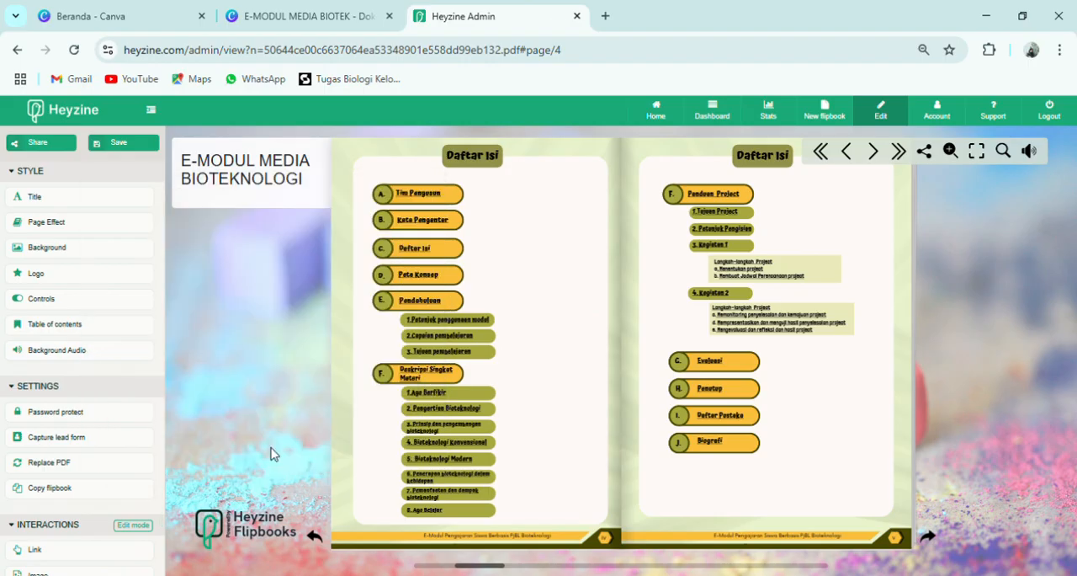
{"action": "left_click", "coordinate": [72, 304]}
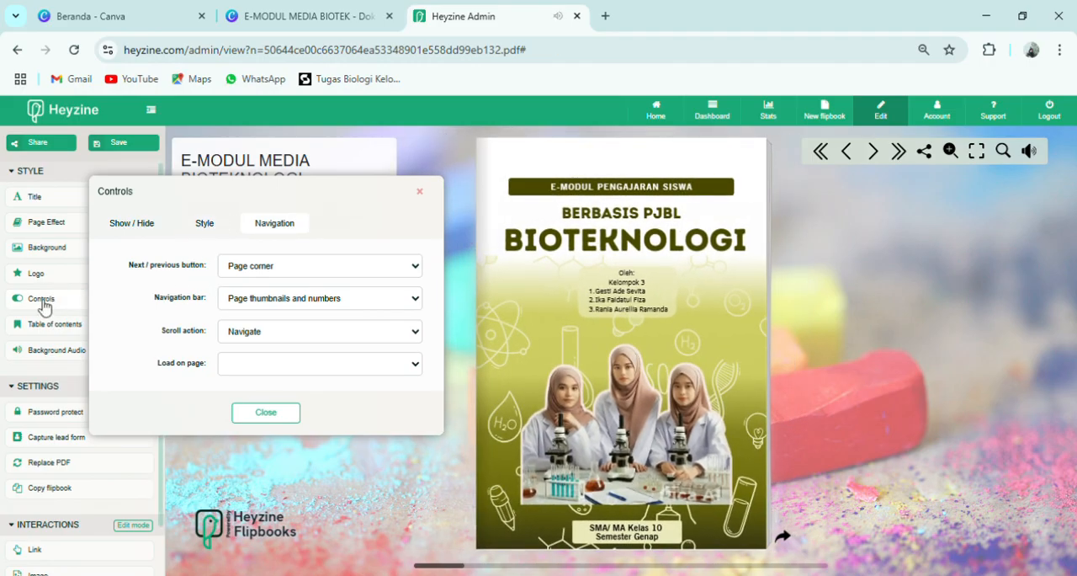
{"action": "left_click", "coordinate": [419, 192]}
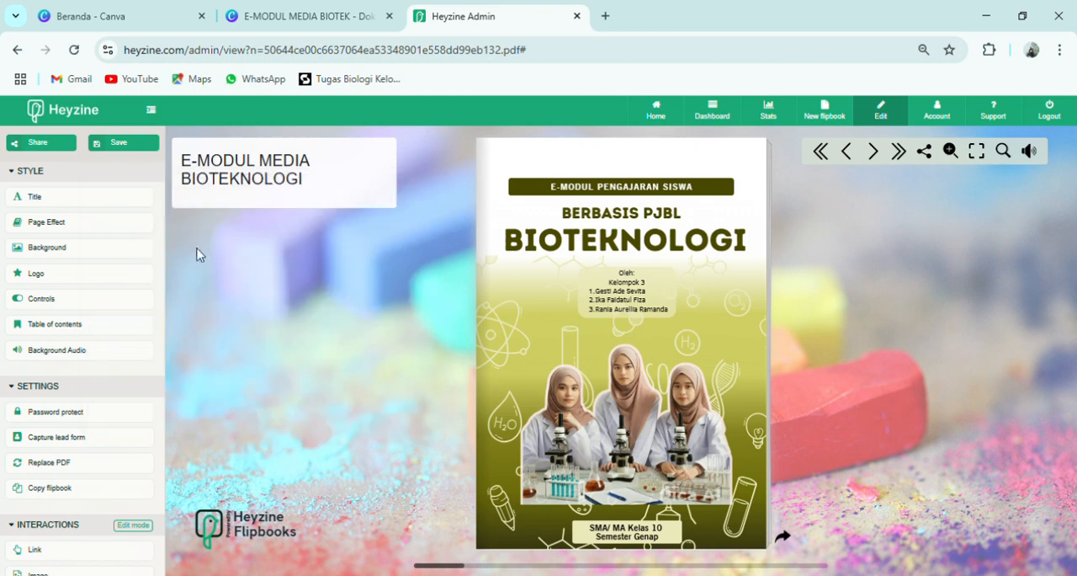
- Add the Backsound ceria untuk video pembelajaran track as background audio from page 1 to page 36 and close the audio settings
{"action": "left_click", "coordinate": [46, 353]}
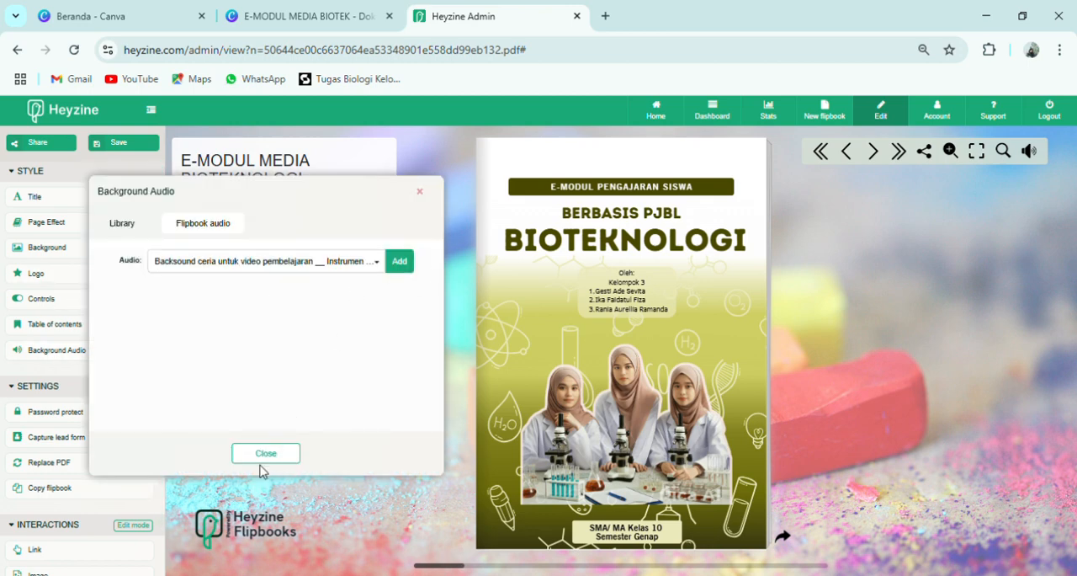
{"action": "left_click", "coordinate": [402, 271]}
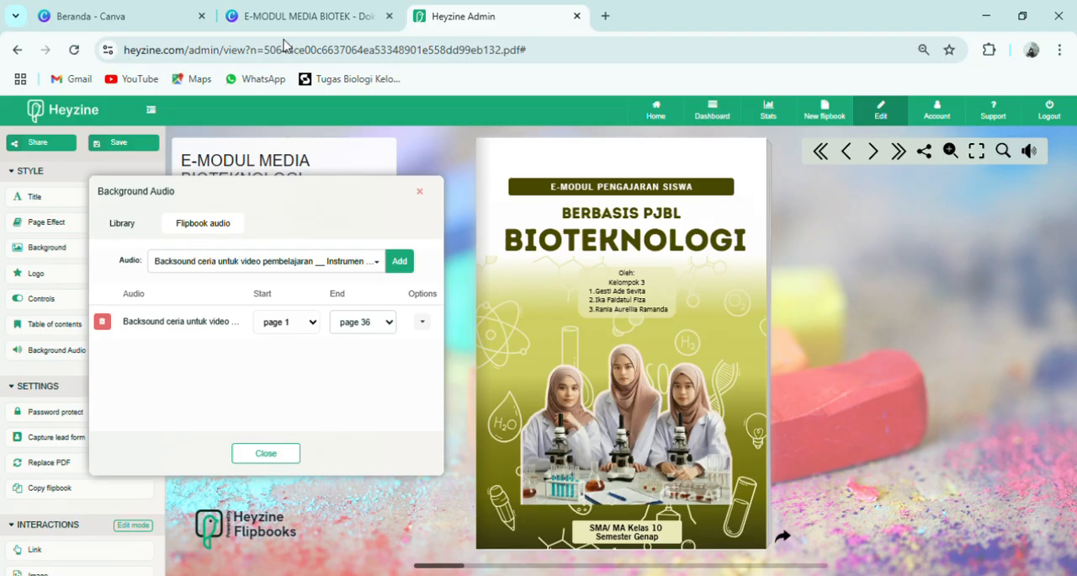
{"action": "key", "text": "Down"}
{"action": "left_click", "coordinate": [285, 465]}
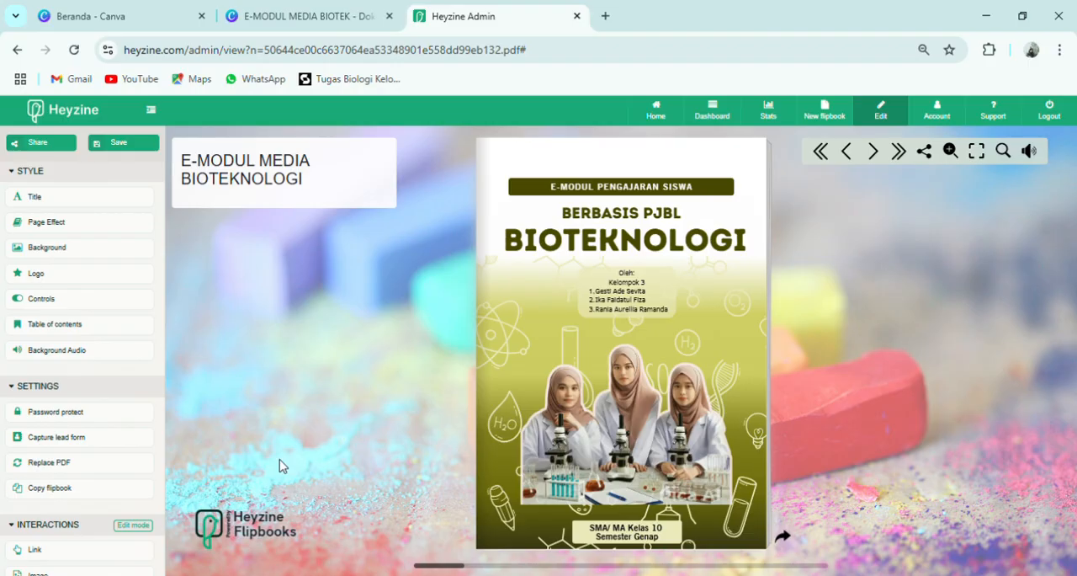
- Preview the background audio while turning the flipbook from the cover to Daftar Isi, and mute it
{"action": "left_click", "coordinate": [130, 526]}
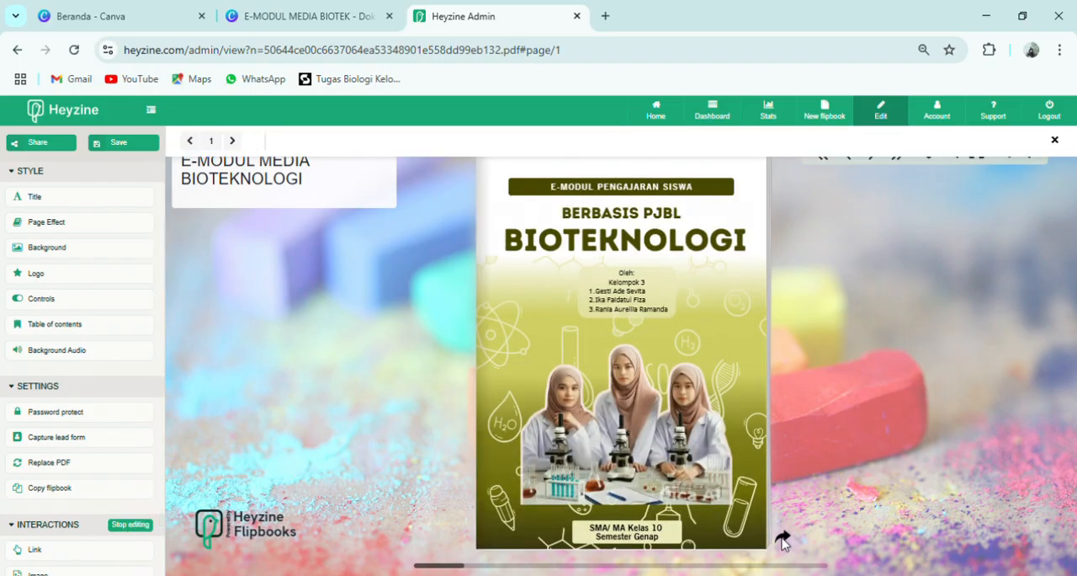
{"action": "left_click", "coordinate": [132, 526]}
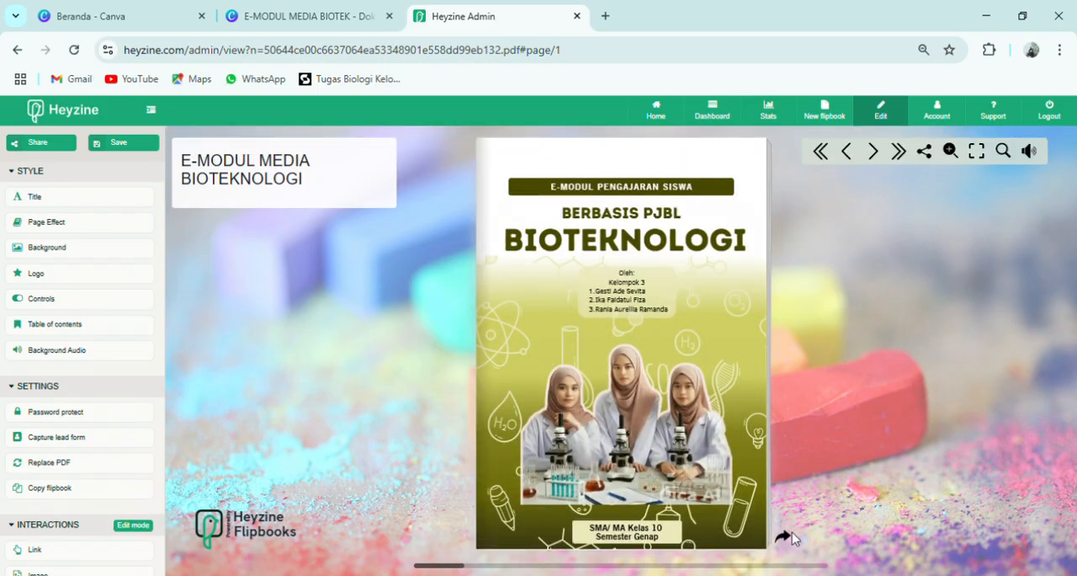
{"action": "left_click", "coordinate": [784, 537]}
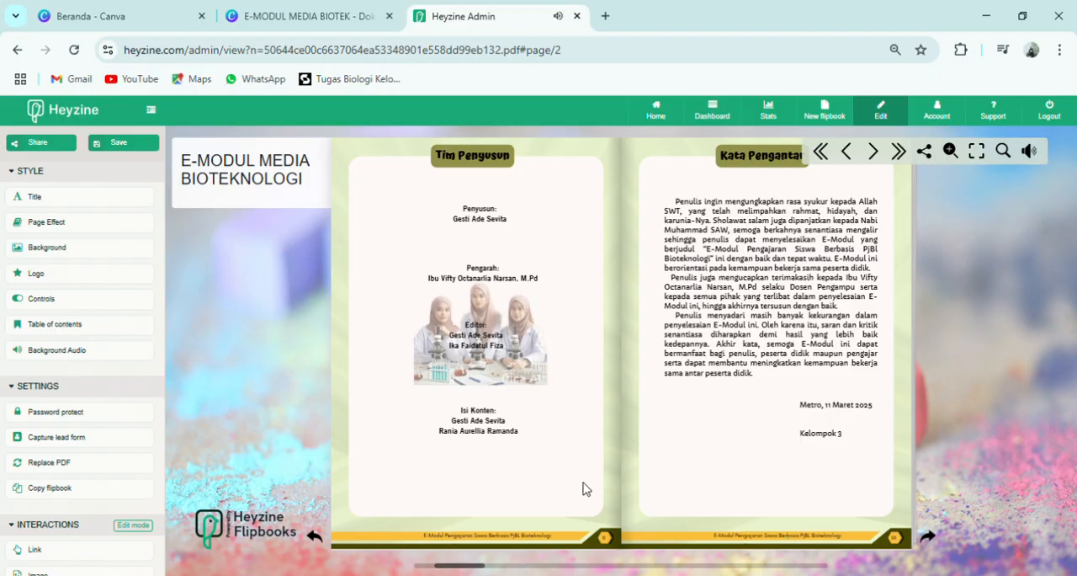
{"action": "left_click", "coordinate": [940, 538]}
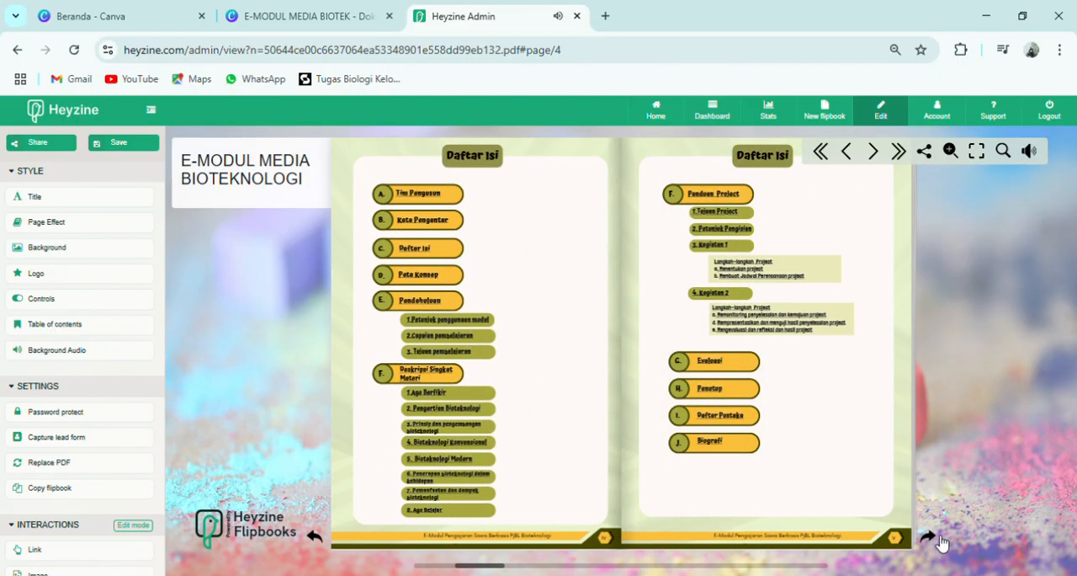
{"action": "left_click", "coordinate": [1041, 156]}
- Turn the flipbook's pages from Daftar Isi to the first Pemanfaatan dan dampak Bioteknologi spread
{"action": "scroll", "coordinate": [122, 386], "scroll_direction": "down", "scroll_amount": 1}
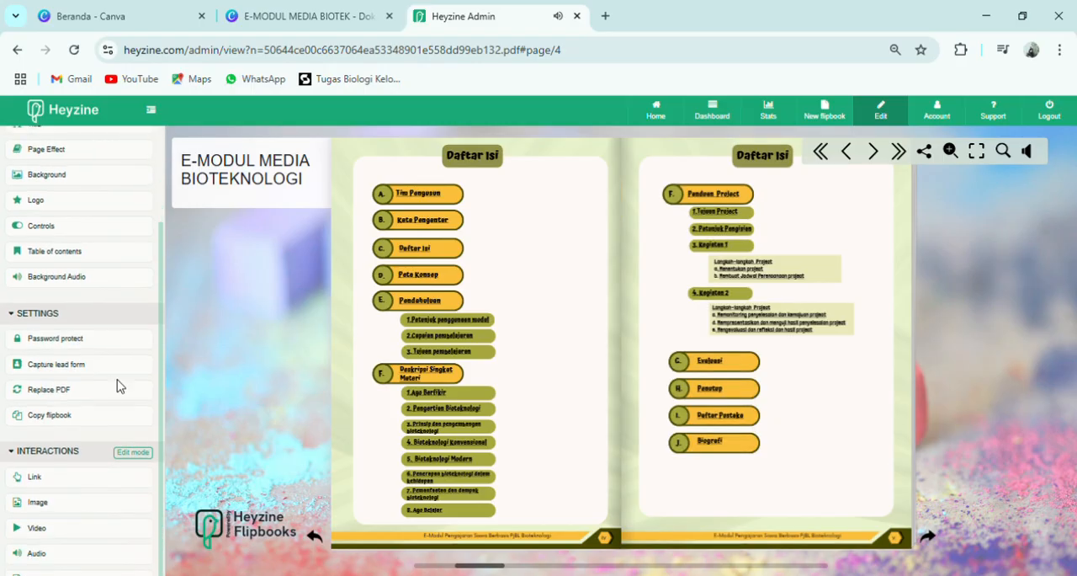
{"action": "scroll", "coordinate": [30, 383], "scroll_direction": "down", "scroll_amount": 1}
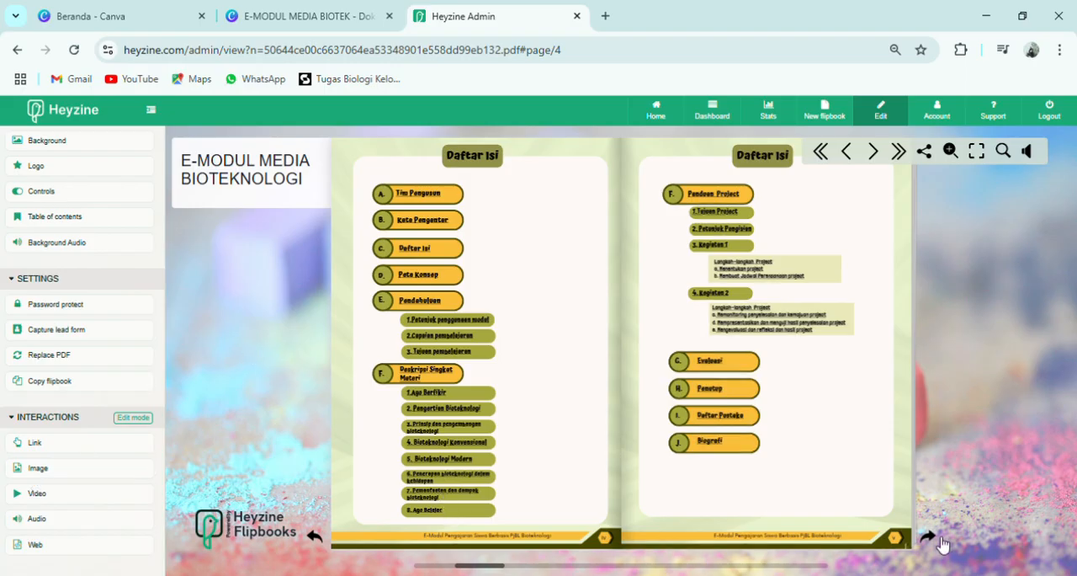
{"action": "left_click", "coordinate": [939, 543]}
{"action": "left_click", "coordinate": [939, 543]}
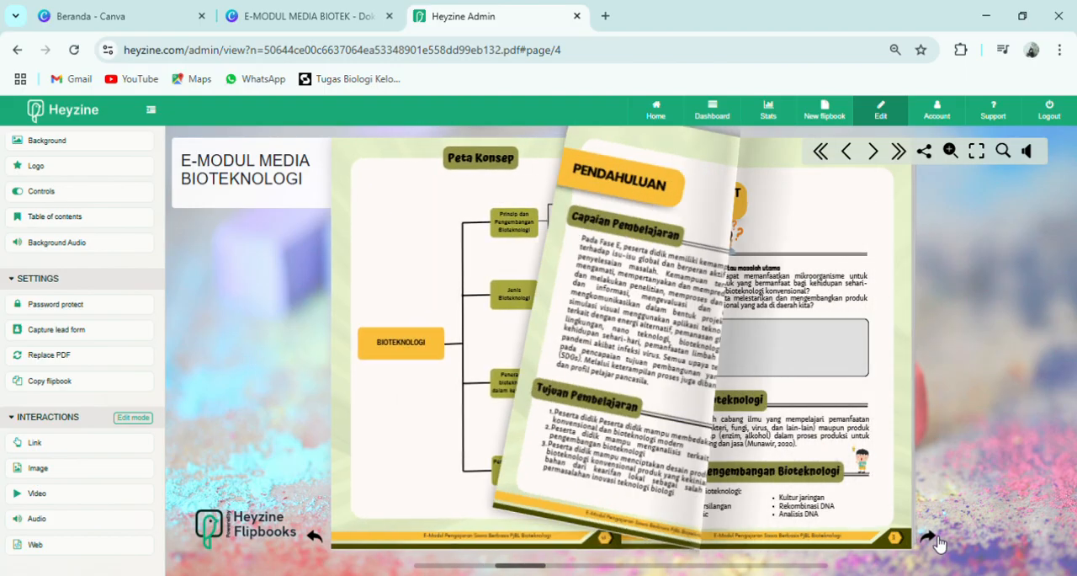
{"action": "left_click", "coordinate": [939, 543]}
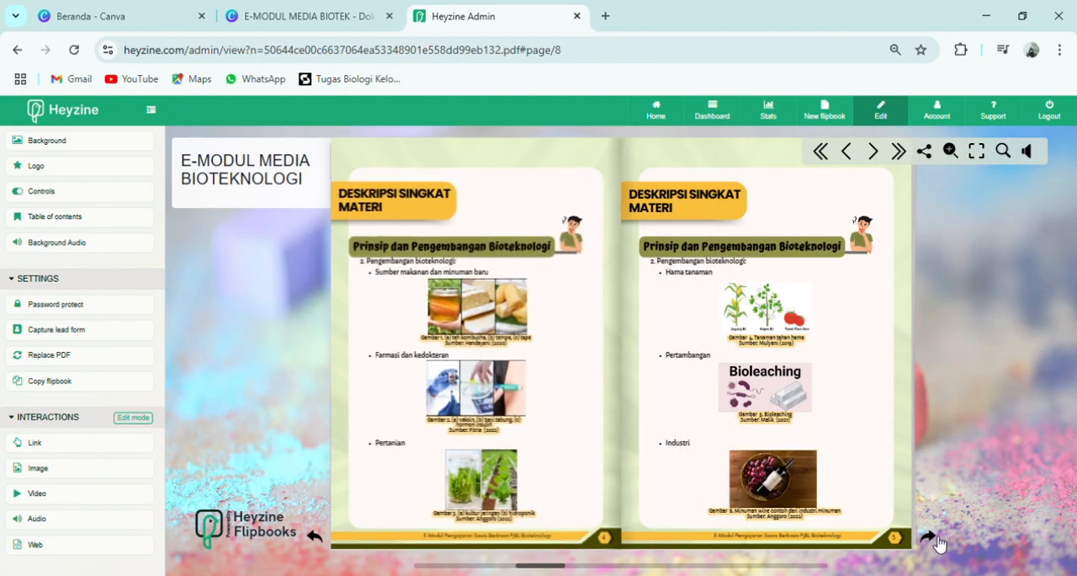
{"action": "left_click", "coordinate": [940, 542]}
{"action": "left_click", "coordinate": [939, 542]}
{"action": "left_click", "coordinate": [939, 543]}
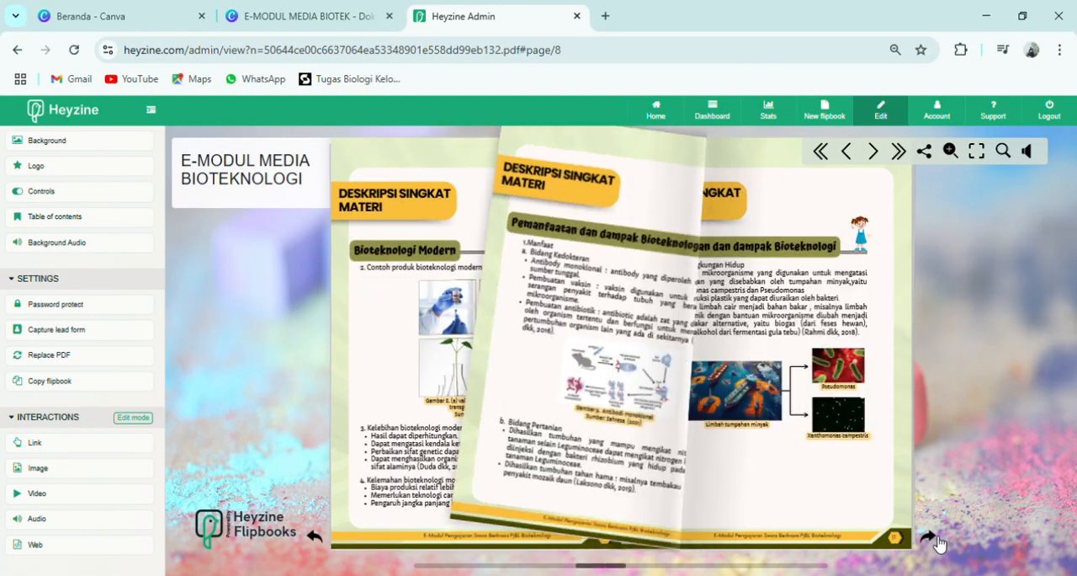
- Unmute the background audio, turn to the spread with the Ayo Belajar page, and mute the audio again
{"action": "left_click", "coordinate": [1027, 150]}
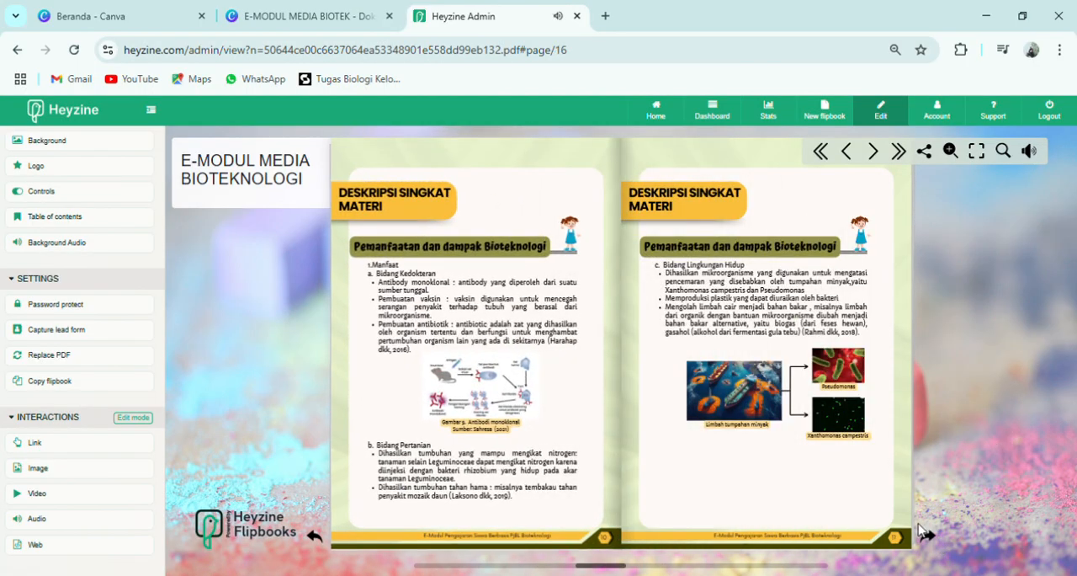
{"action": "left_click", "coordinate": [926, 541]}
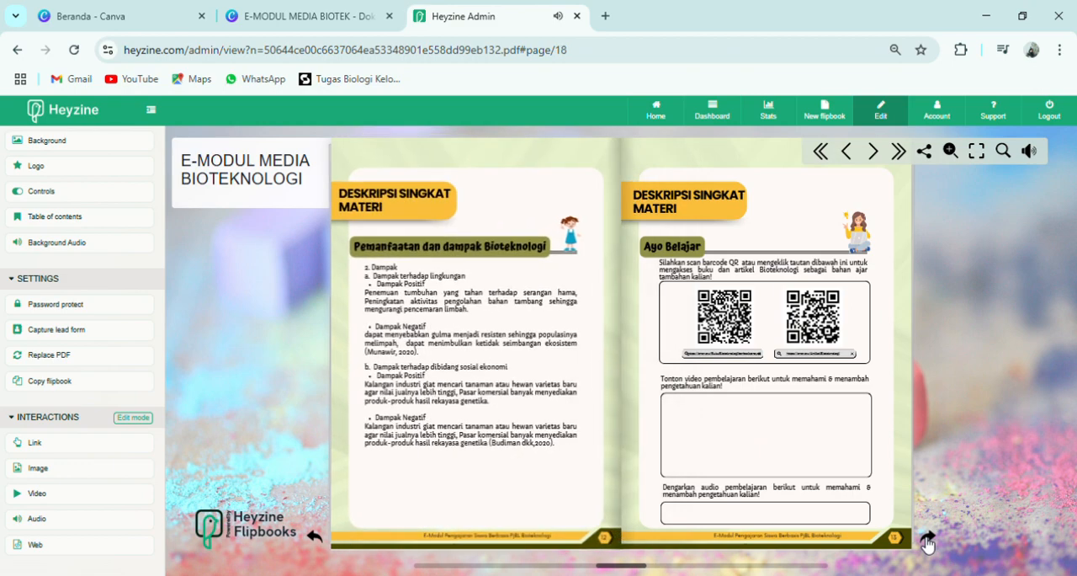
{"action": "left_click", "coordinate": [926, 541]}
{"action": "left_click", "coordinate": [316, 539]}
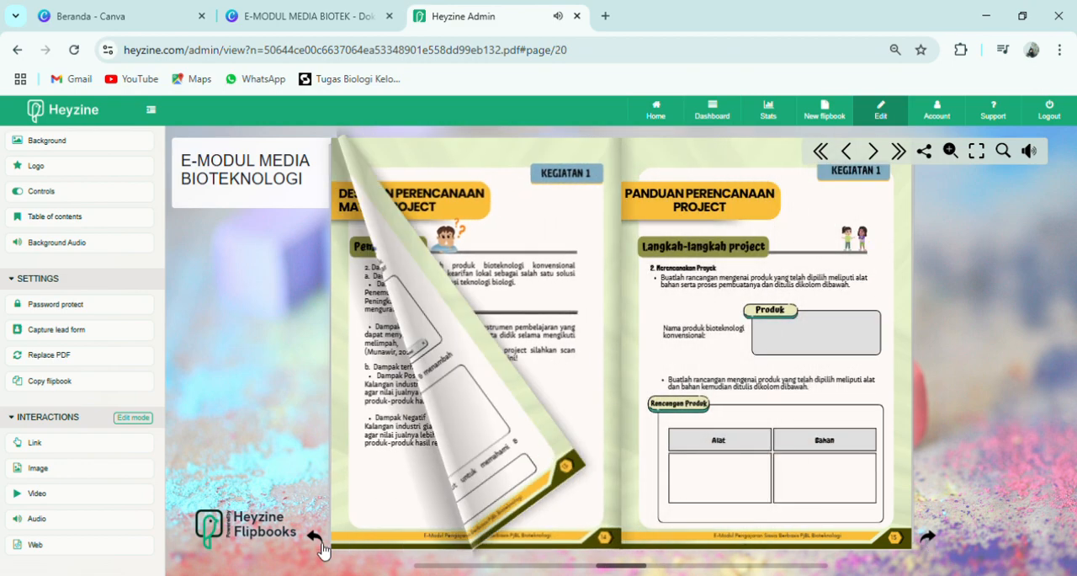
{"action": "left_click", "coordinate": [1035, 155]}
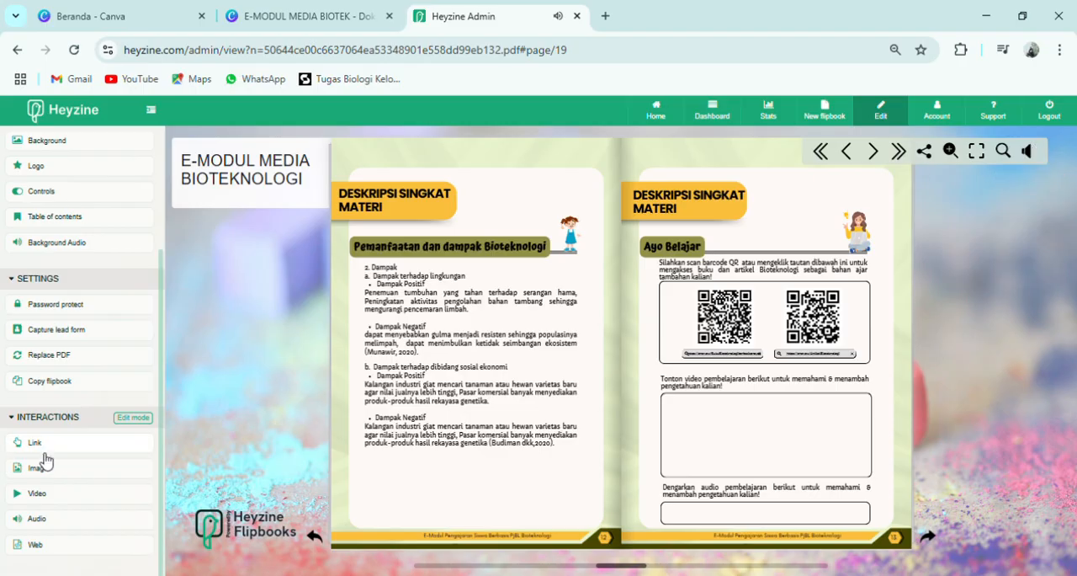
- Draw a video interaction area on the Ayo Belajar page and resize it to fit the empty video frame
{"action": "left_click", "coordinate": [55, 495]}
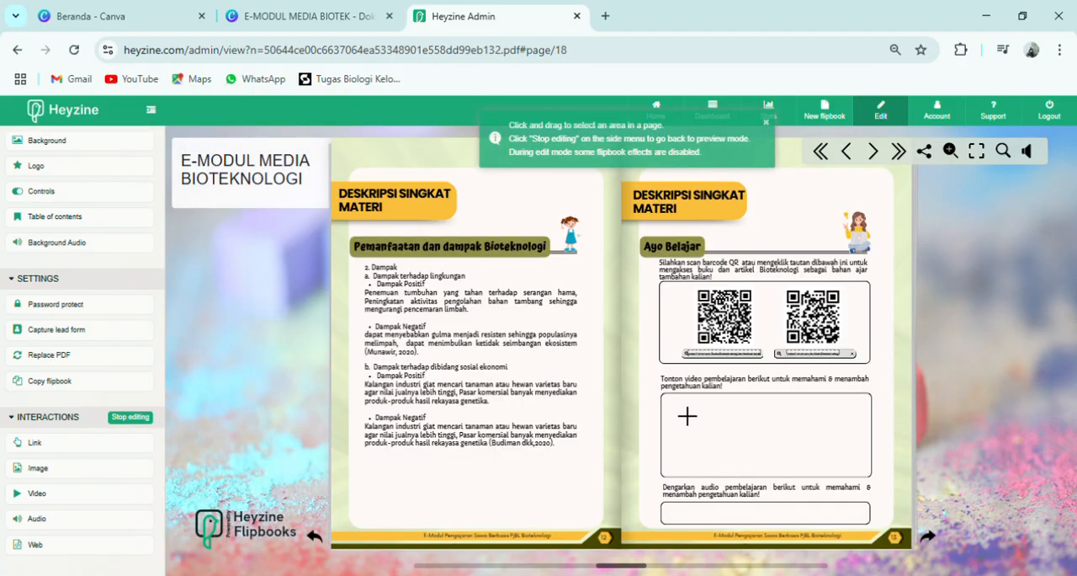
{"action": "left_click_drag", "start_coordinate": [689, 411], "coordinate": [869, 475]}
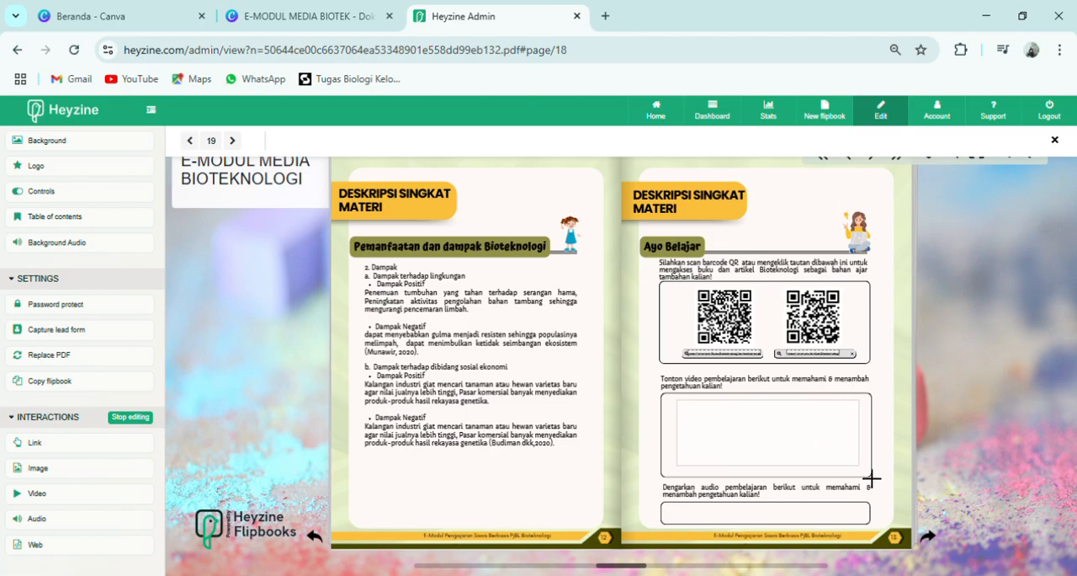
{"action": "left_click_drag", "start_coordinate": [680, 465], "coordinate": [673, 476]}
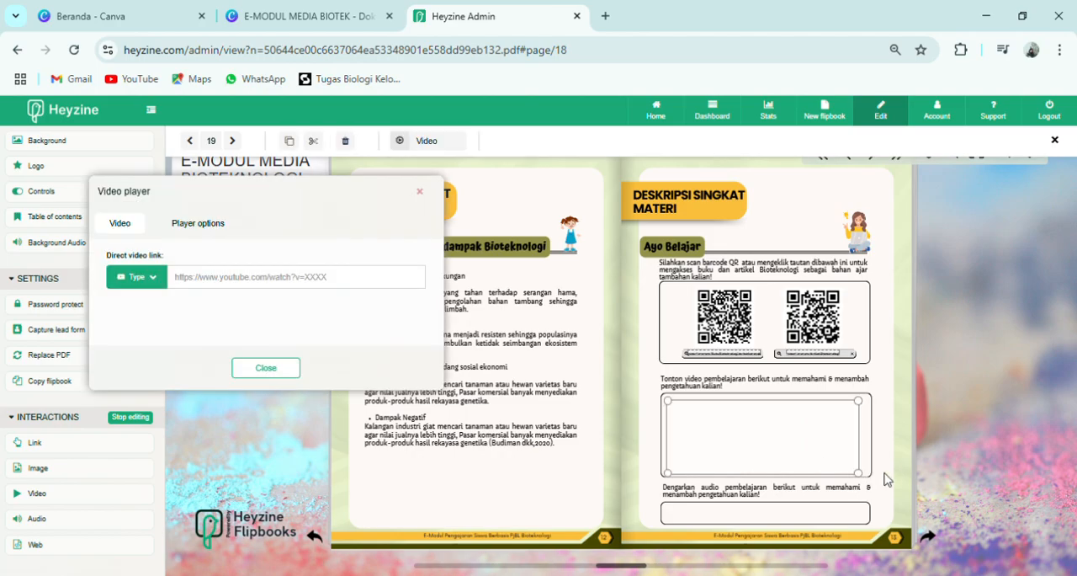
{"action": "left_click_drag", "start_coordinate": [865, 481], "coordinate": [865, 477]}
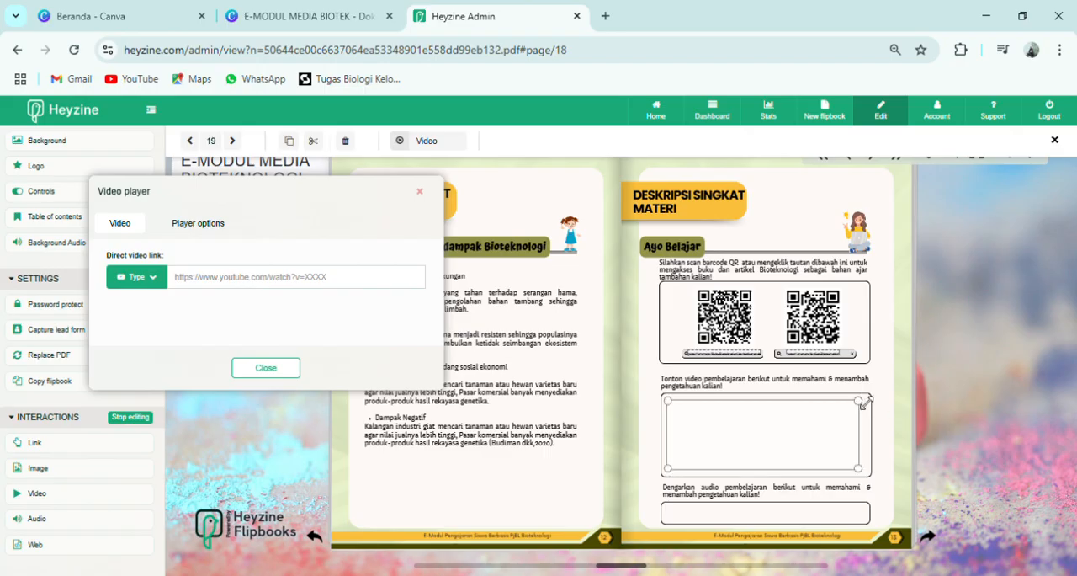
{"action": "left_click_drag", "start_coordinate": [859, 401], "coordinate": [875, 399]}
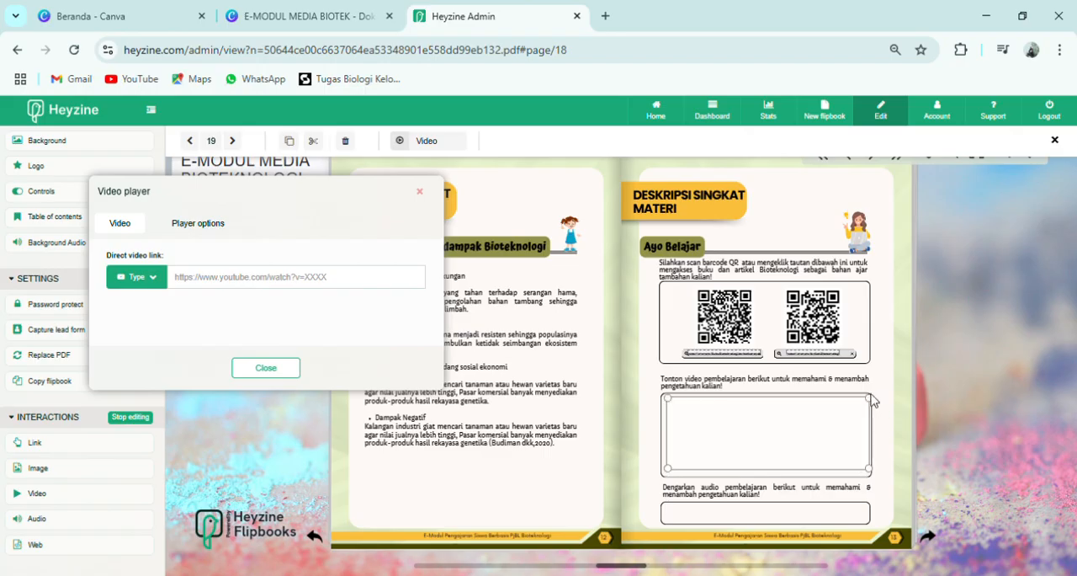
- Examine the available video source types and the player options of the new video interaction
{"action": "left_click", "coordinate": [153, 283]}
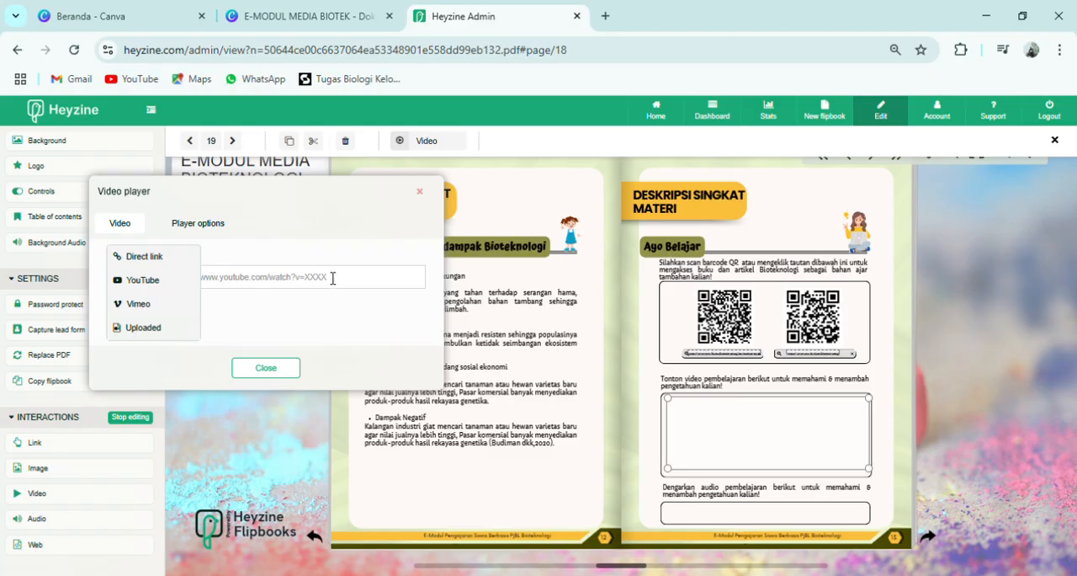
{"action": "left_click", "coordinate": [216, 224]}
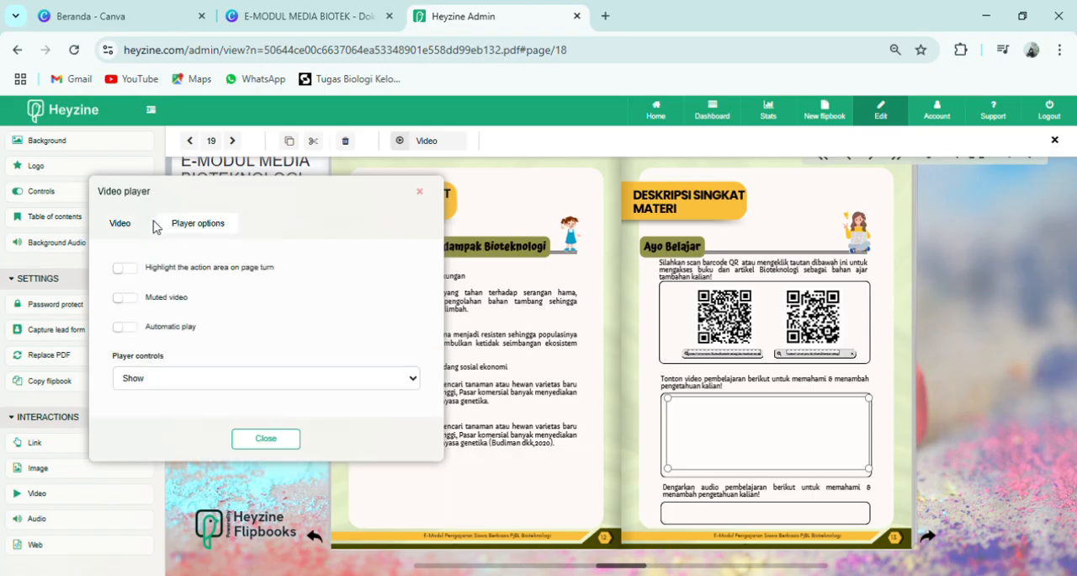
{"action": "left_click", "coordinate": [121, 233]}
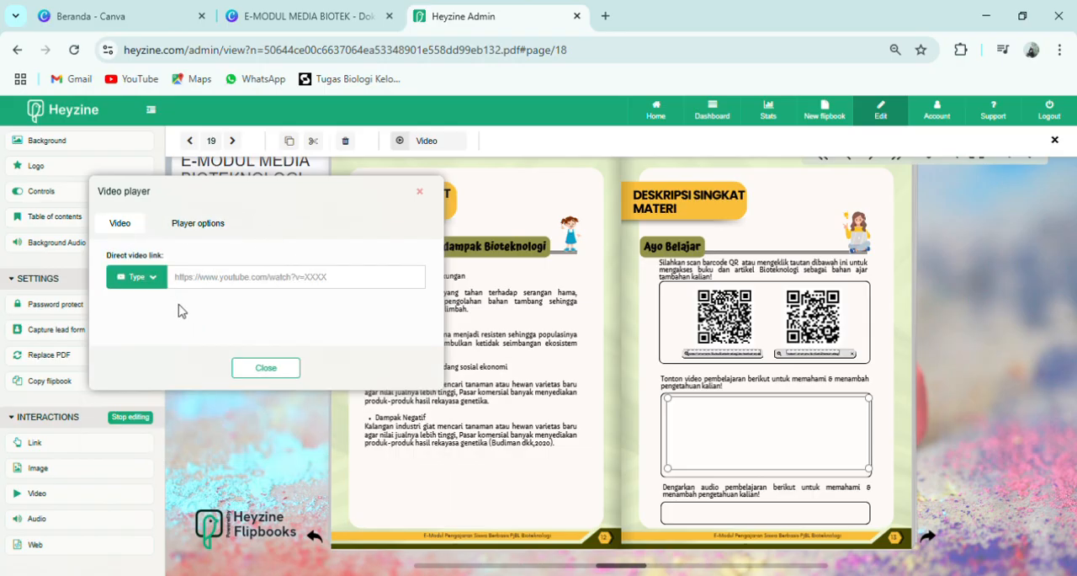
- Set the video source to Uploaded, select the second videoplayback (1) file, and close the video player settings
{"action": "left_click", "coordinate": [156, 285]}
{"action": "left_click", "coordinate": [160, 328]}
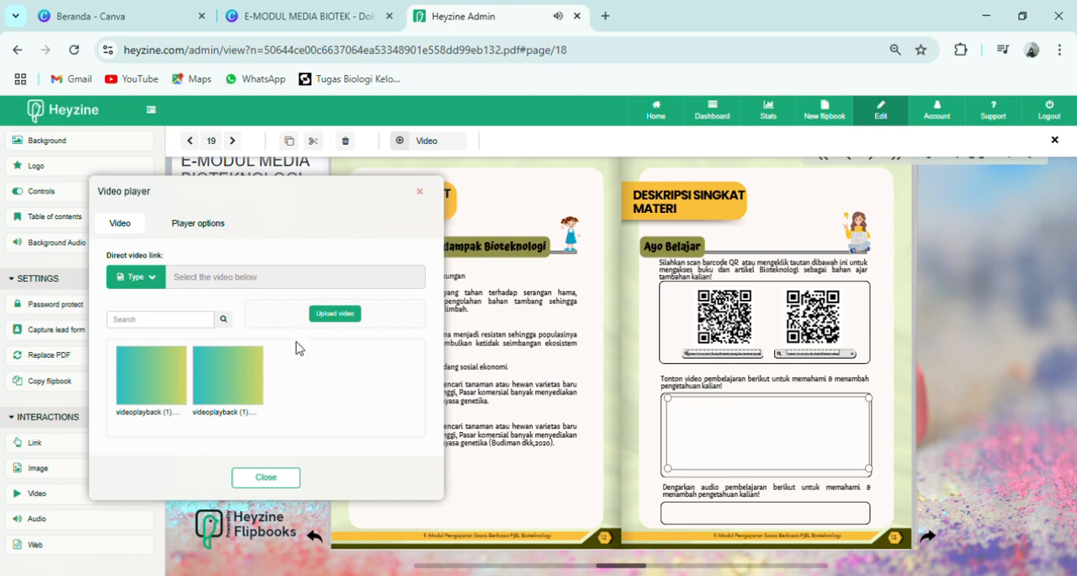
{"action": "left_click", "coordinate": [249, 398]}
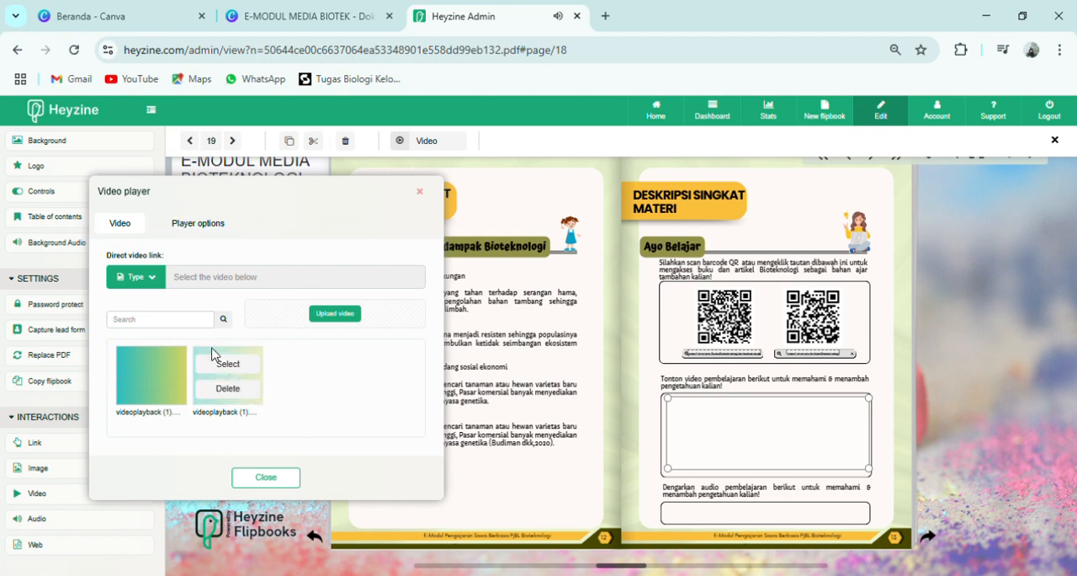
{"action": "left_click", "coordinate": [228, 363]}
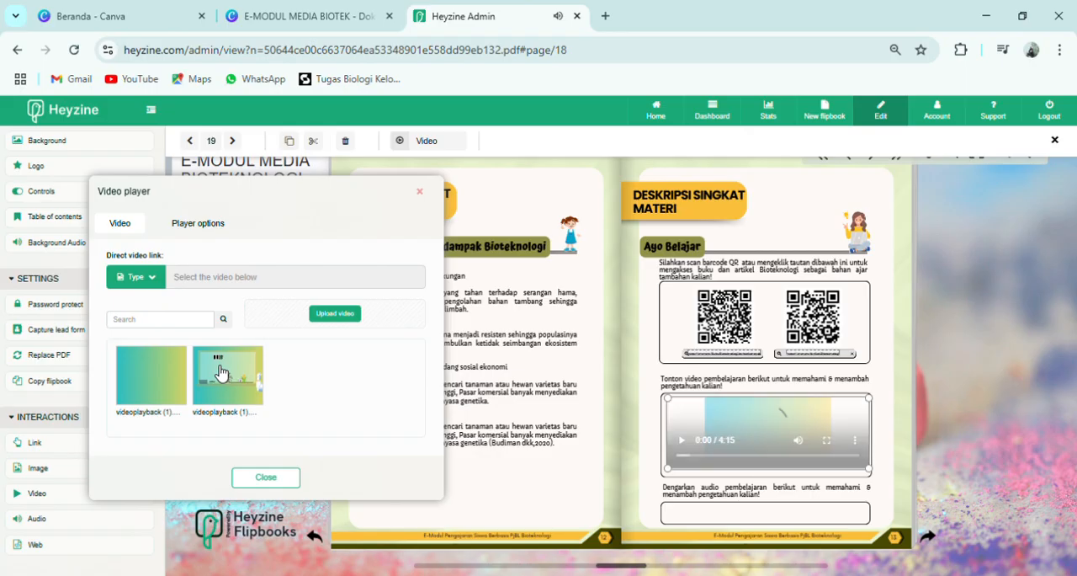
{"action": "left_click", "coordinate": [259, 478]}
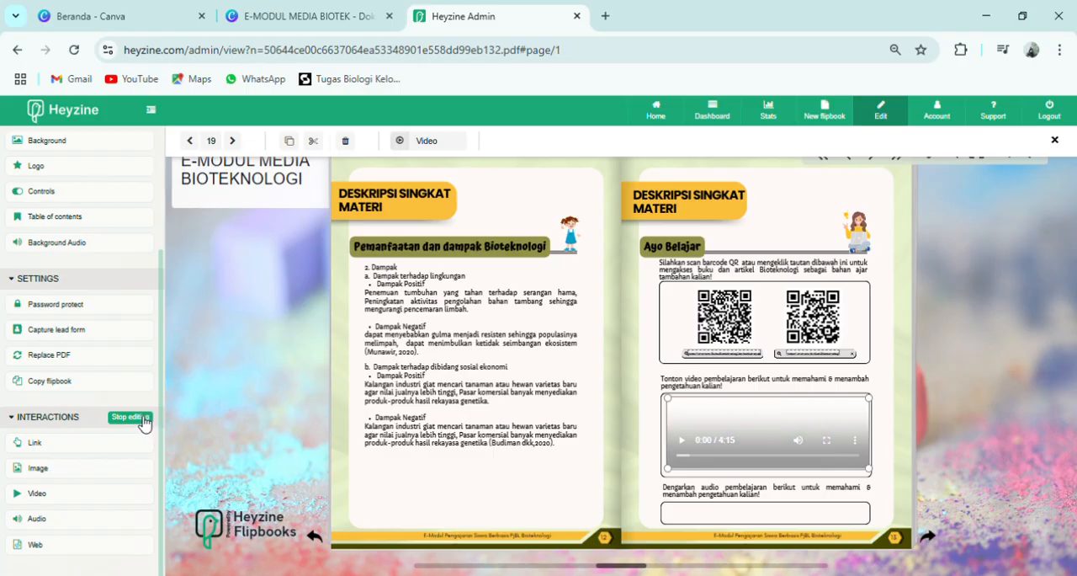
- Stop editing interactions and test the embedded video on the Ayo Belajar page by playing and pausing it
{"action": "left_click", "coordinate": [144, 424]}
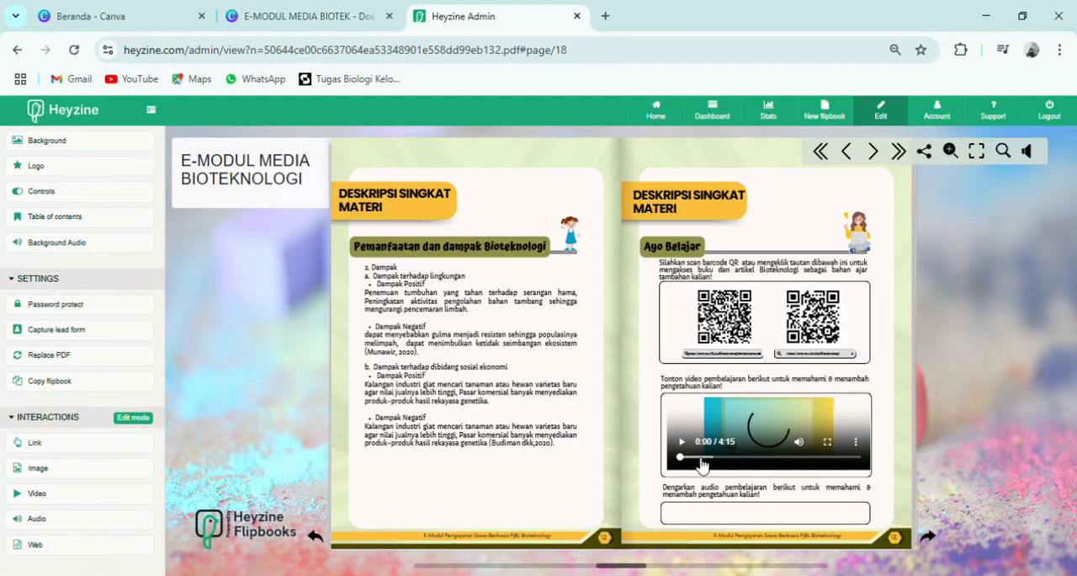
{"action": "left_click", "coordinate": [682, 446]}
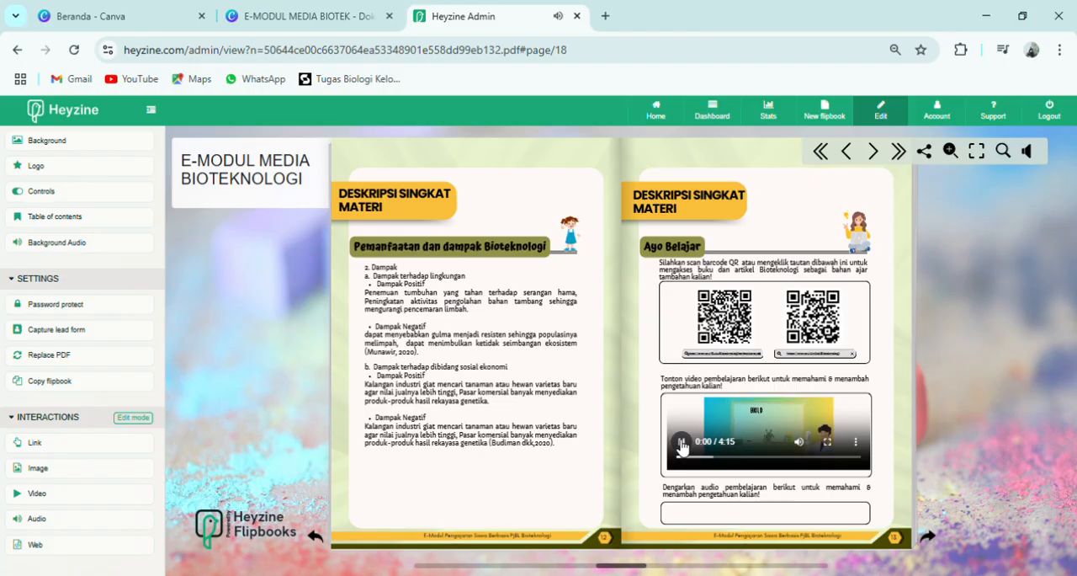
{"action": "left_click", "coordinate": [683, 446]}
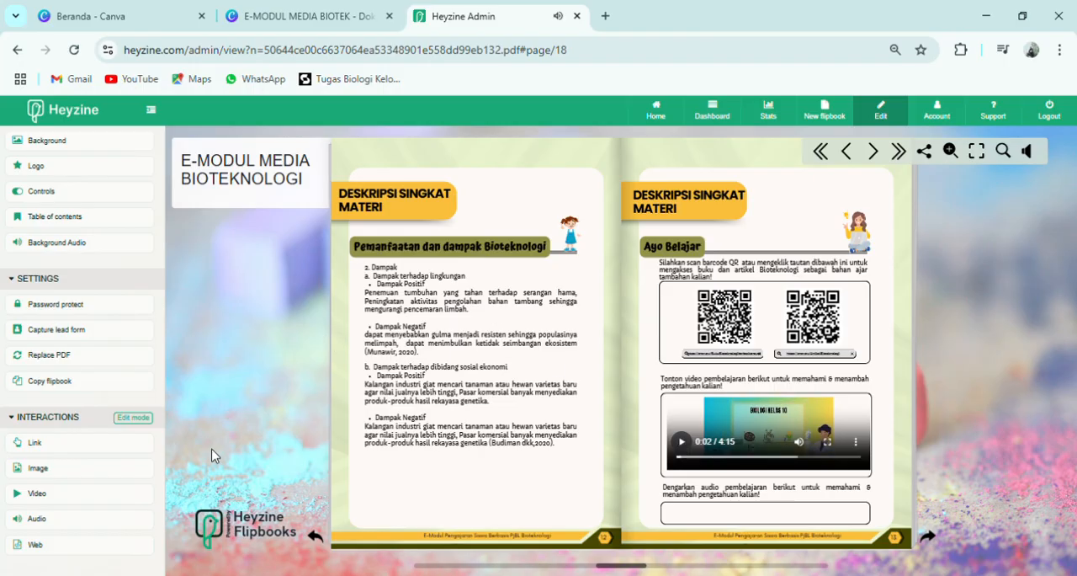
- Draw an audio interaction in the empty audio frame on the Ayo Belajar page, using the first uploaded "Bioteknologi - Perkembangannya _ Konvensional - Modern - Biologi" file
{"action": "left_click", "coordinate": [79, 520]}
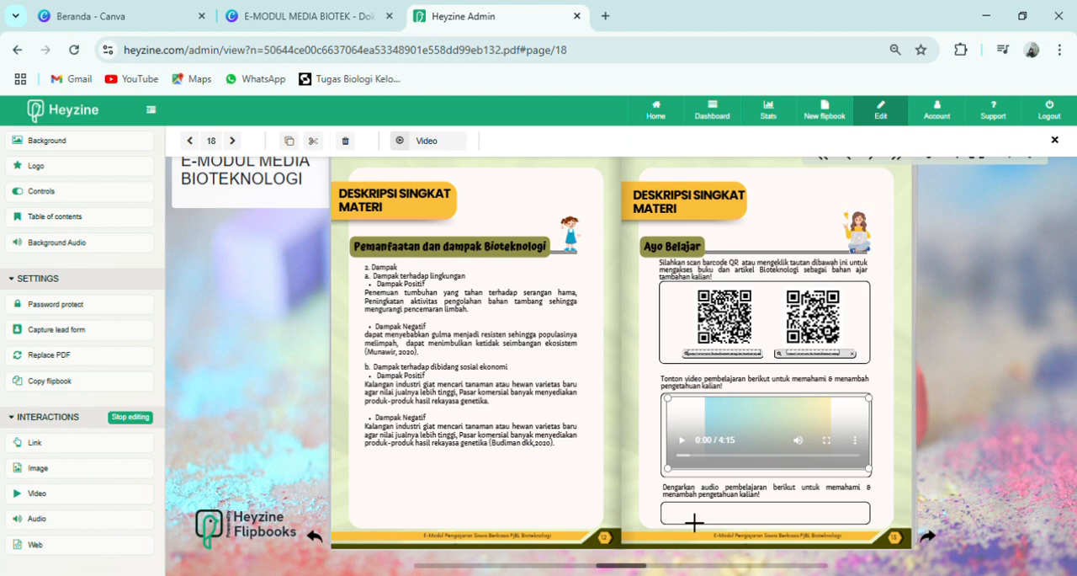
{"action": "left_click_drag", "start_coordinate": [688, 523], "coordinate": [851, 515]}
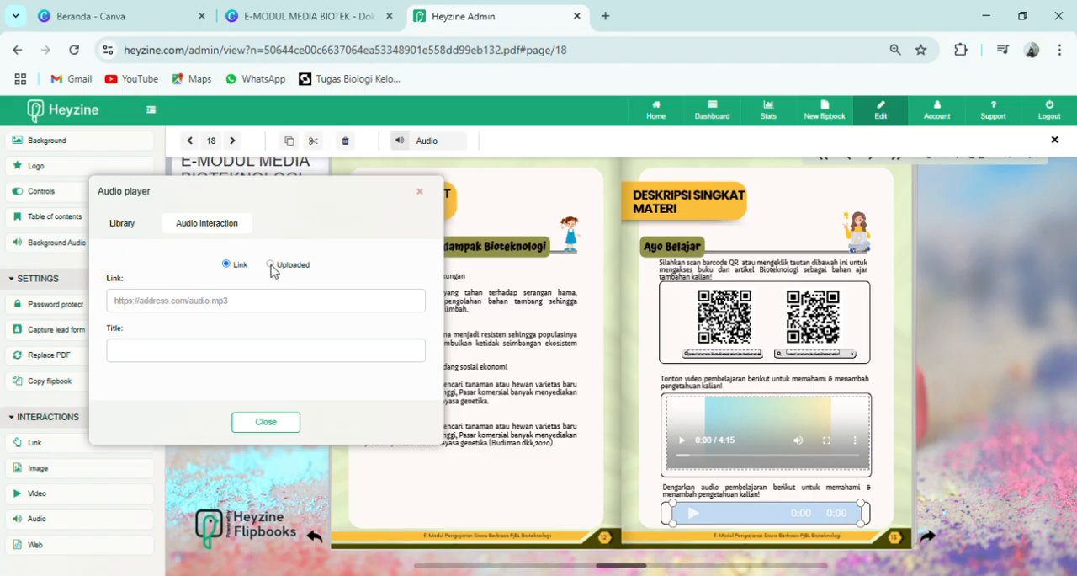
{"action": "left_click", "coordinate": [270, 264]}
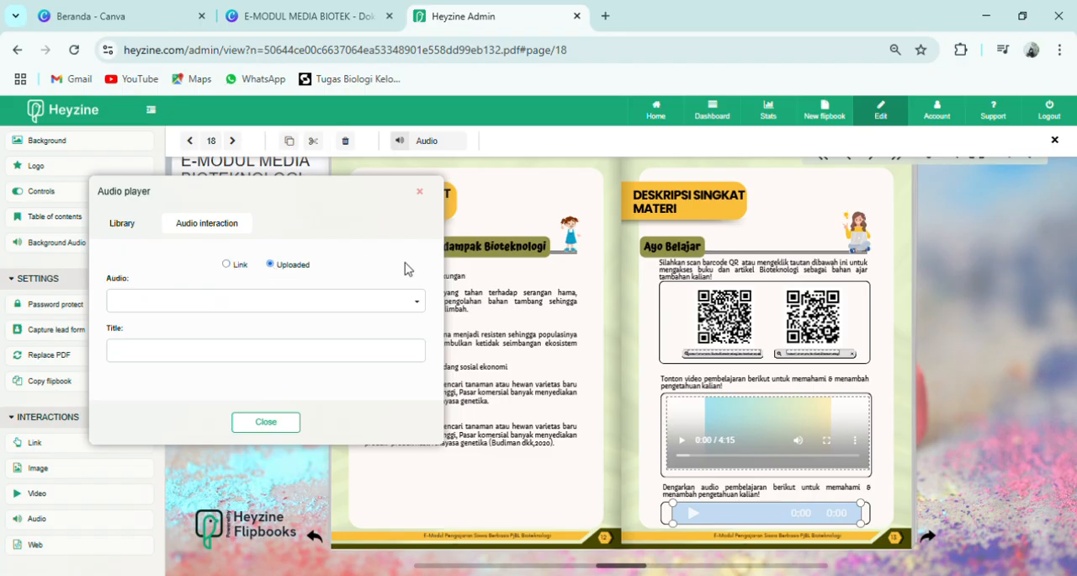
{"action": "left_click", "coordinate": [416, 305]}
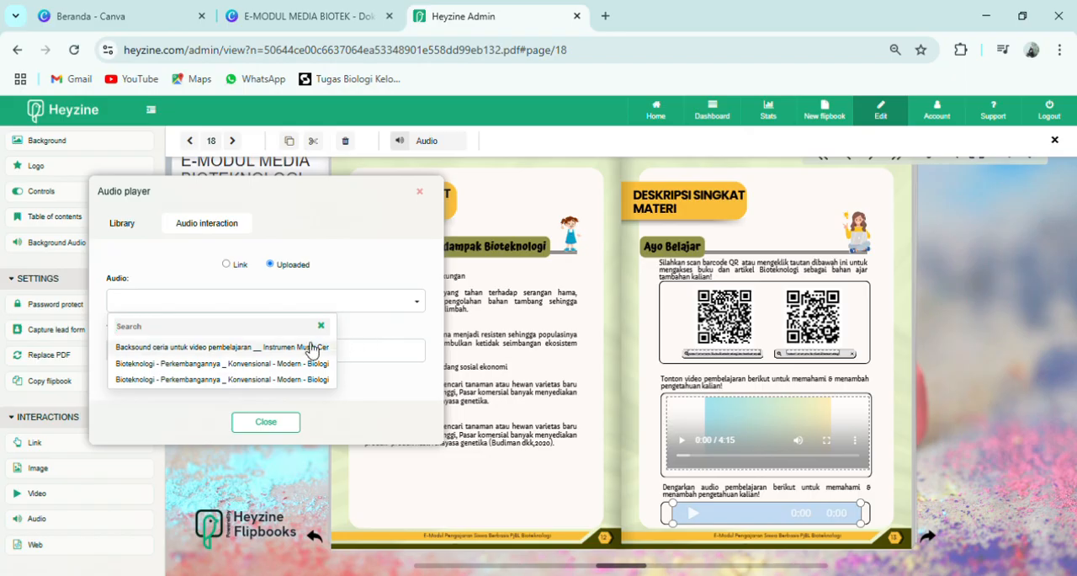
{"action": "left_click", "coordinate": [321, 365]}
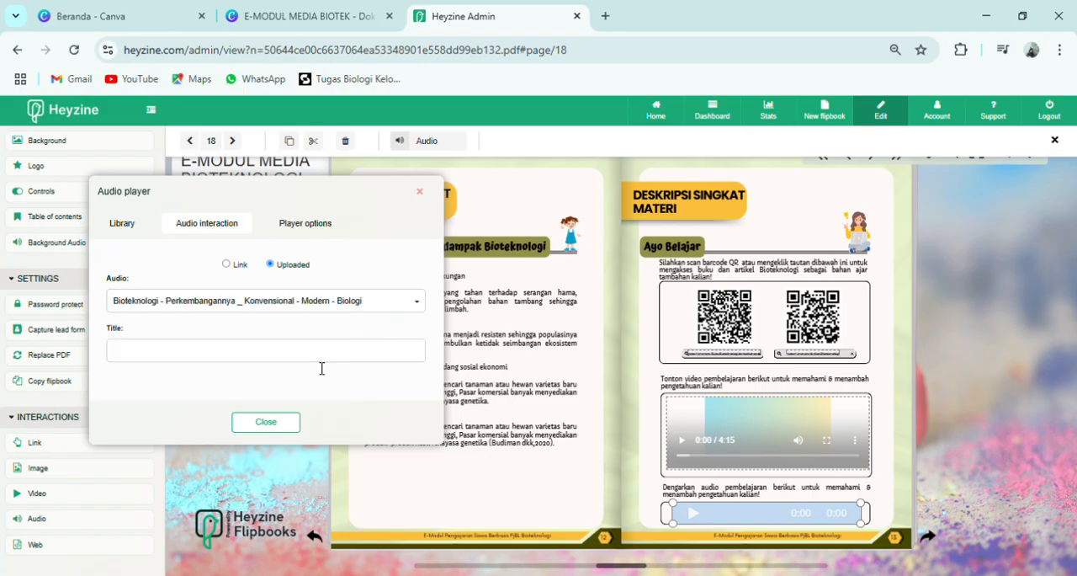
- Try the Invisible style in the audio player's options, and return the style to Bar
{"action": "left_click", "coordinate": [318, 225]}
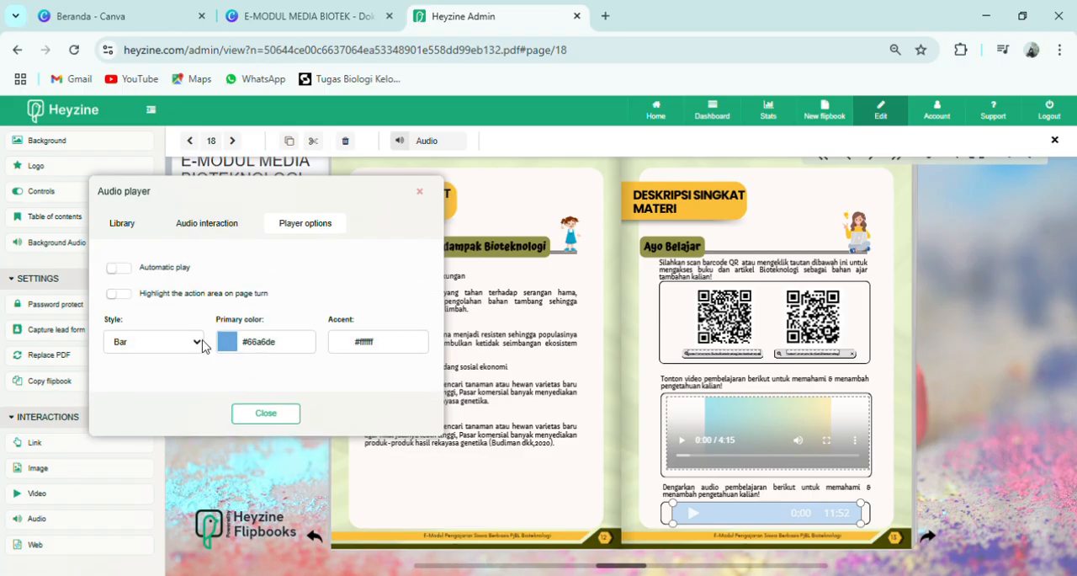
{"action": "left_click", "coordinate": [146, 383]}
{"action": "left_click", "coordinate": [202, 351]}
{"action": "left_click", "coordinate": [122, 410]}
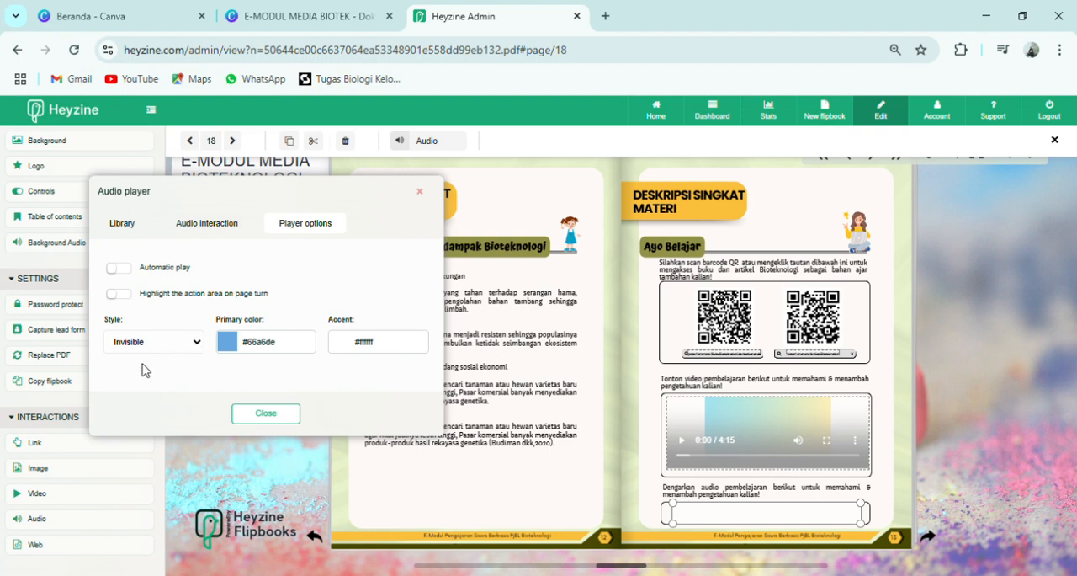
{"action": "left_click", "coordinate": [143, 364]}
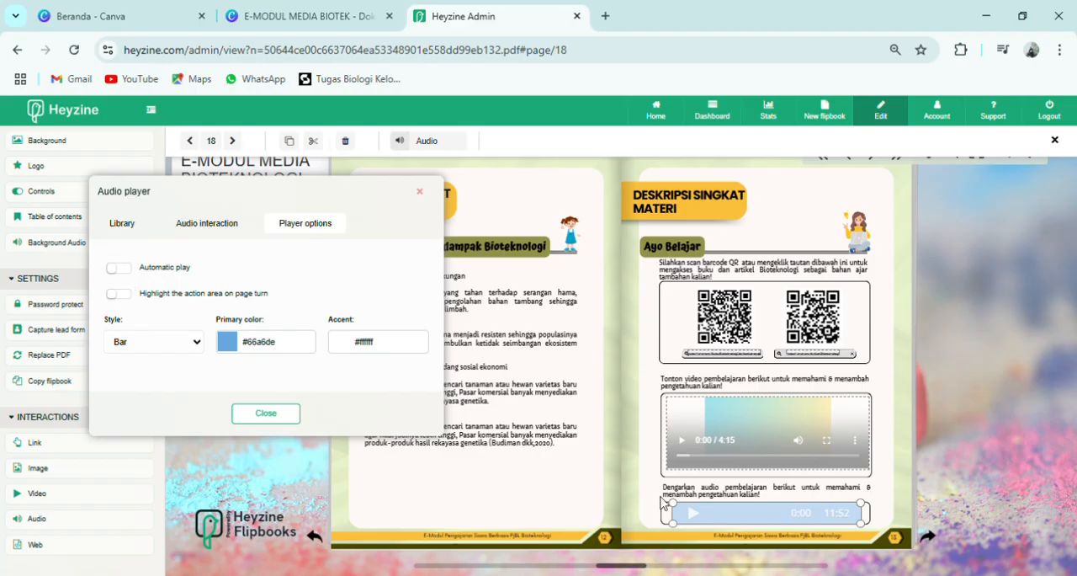
- Title the audio player "klik here", close its settings and stop editing interactions
{"action": "left_click", "coordinate": [210, 222]}
{"action": "left_click", "coordinate": [168, 351]}
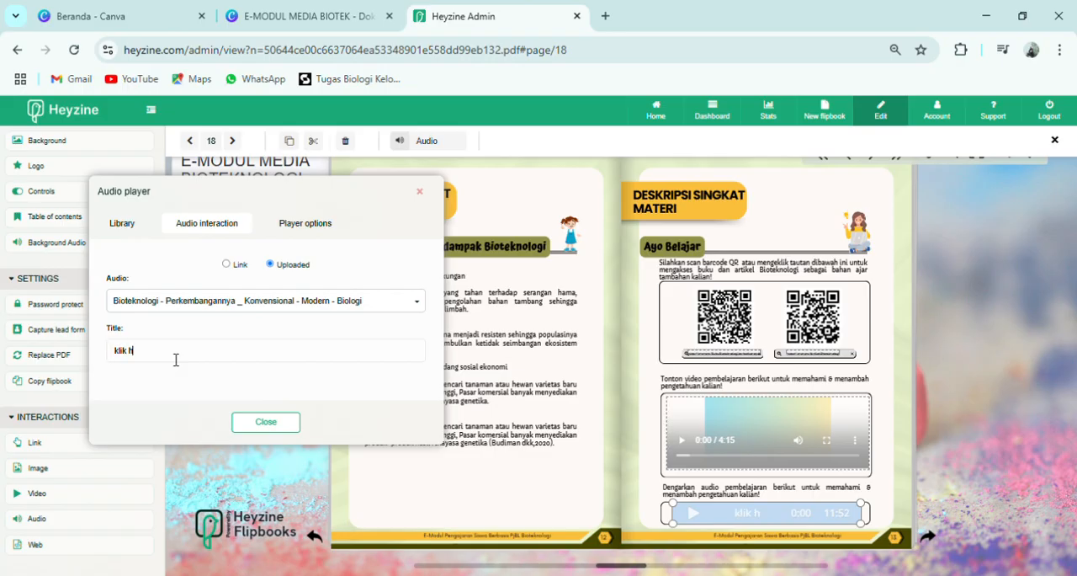
{"action": "left_click", "coordinate": [283, 421]}
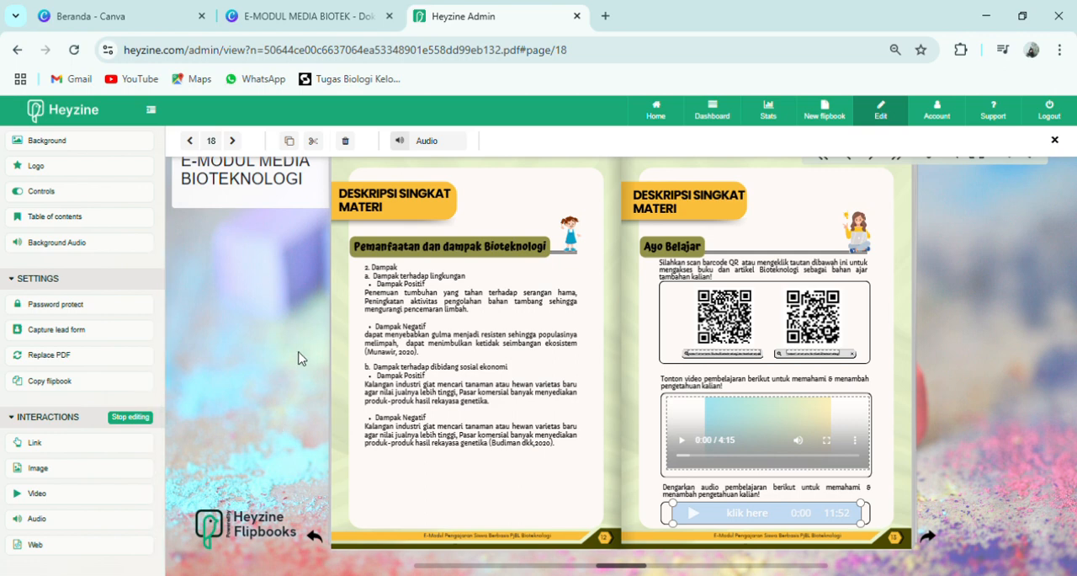
{"action": "left_click", "coordinate": [131, 421]}
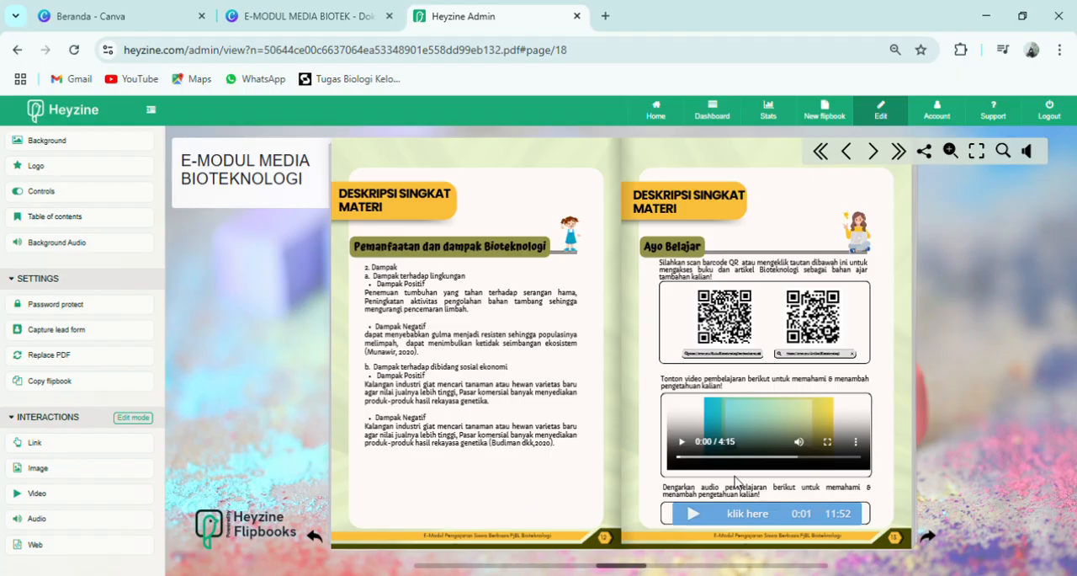
- Page forward through the flipbook from the Ayo Belajar page to the Biografi pages
{"action": "left_click", "coordinate": [932, 542]}
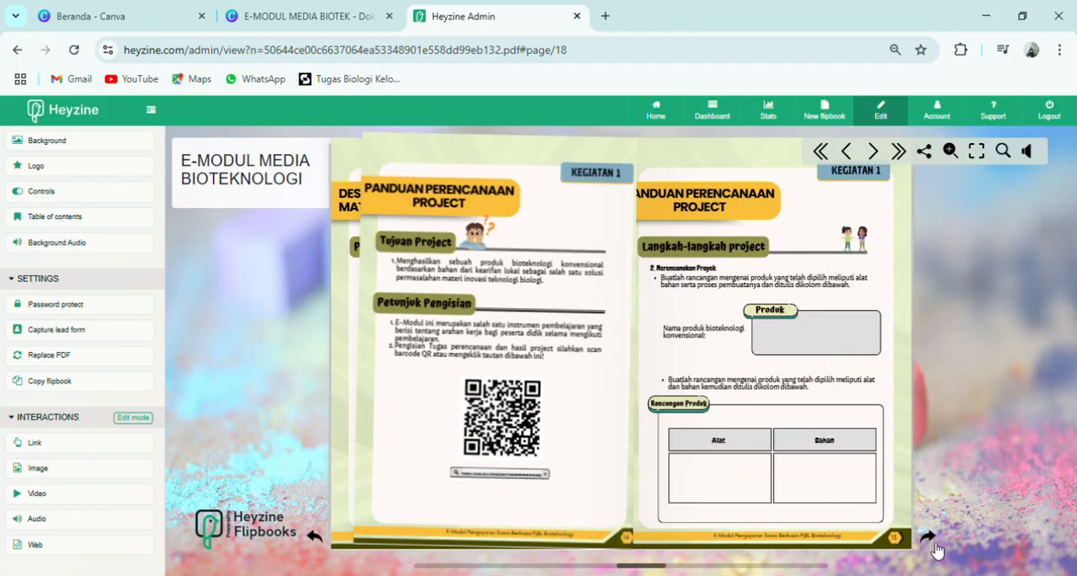
{"action": "left_click", "coordinate": [932, 542]}
{"action": "left_click", "coordinate": [933, 543]}
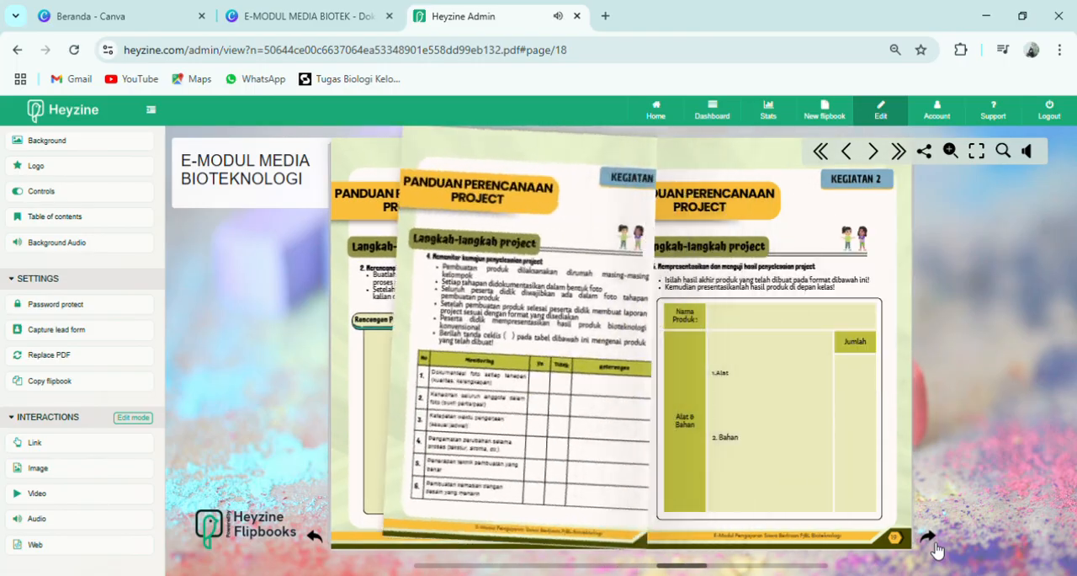
{"action": "left_click", "coordinate": [933, 543]}
{"action": "left_click", "coordinate": [933, 542]}
{"action": "left_click", "coordinate": [933, 542]}
{"action": "left_click", "coordinate": [934, 545]}
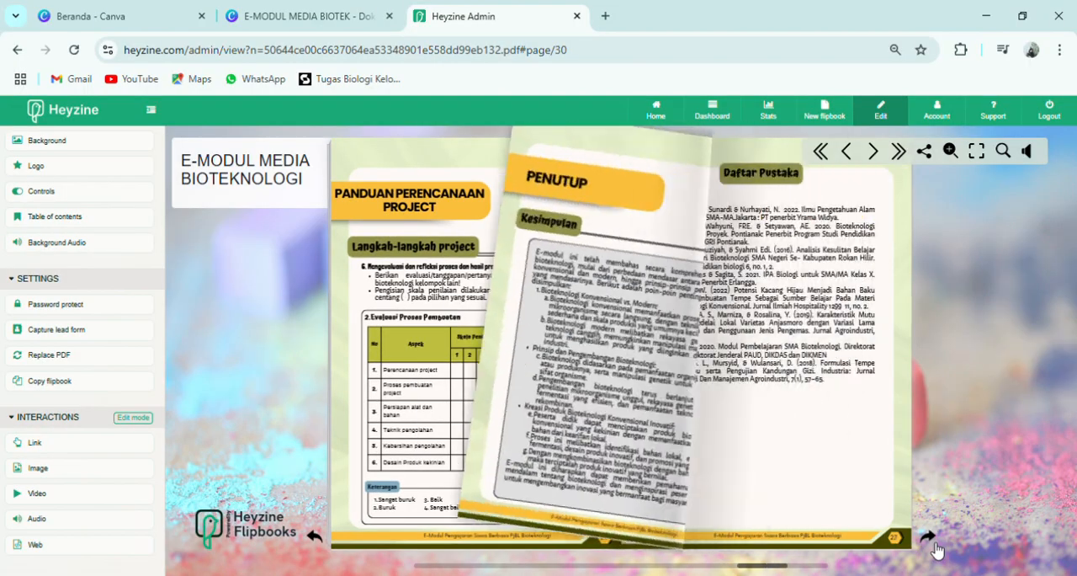
{"action": "left_click", "coordinate": [934, 545]}
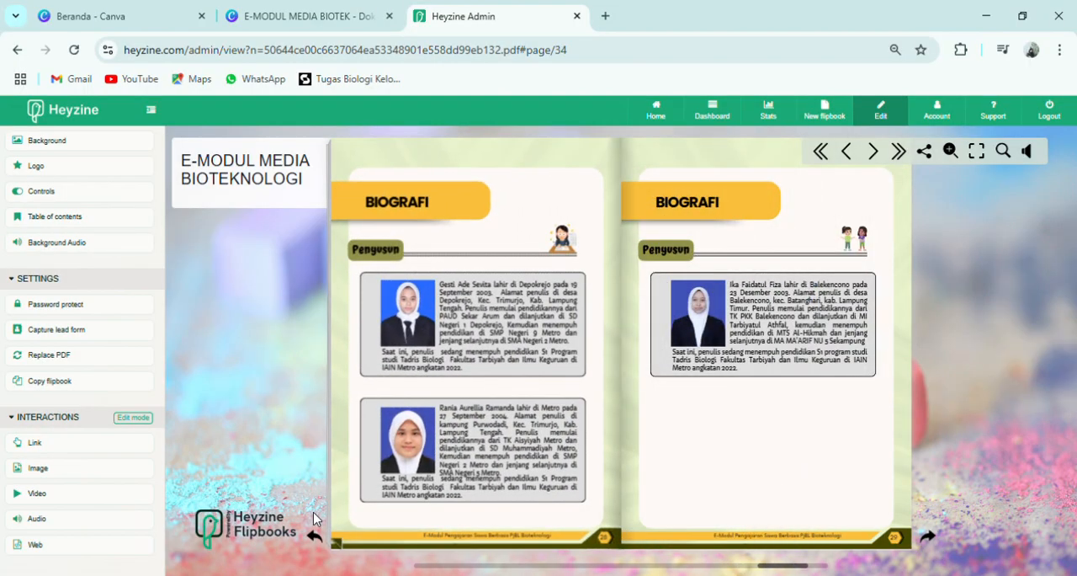
- Page back from the Biografi pages to the Kegiatan 1 project planning guide with Tujuan Project
{"action": "left_click", "coordinate": [314, 536]}
{"action": "left_click", "coordinate": [315, 536]}
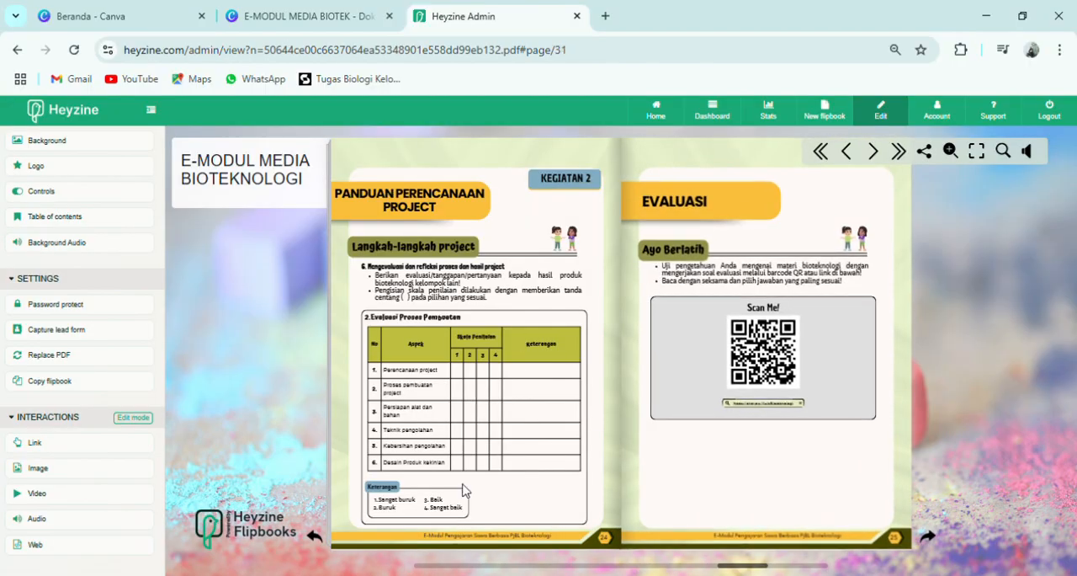
{"action": "left_click", "coordinate": [315, 536]}
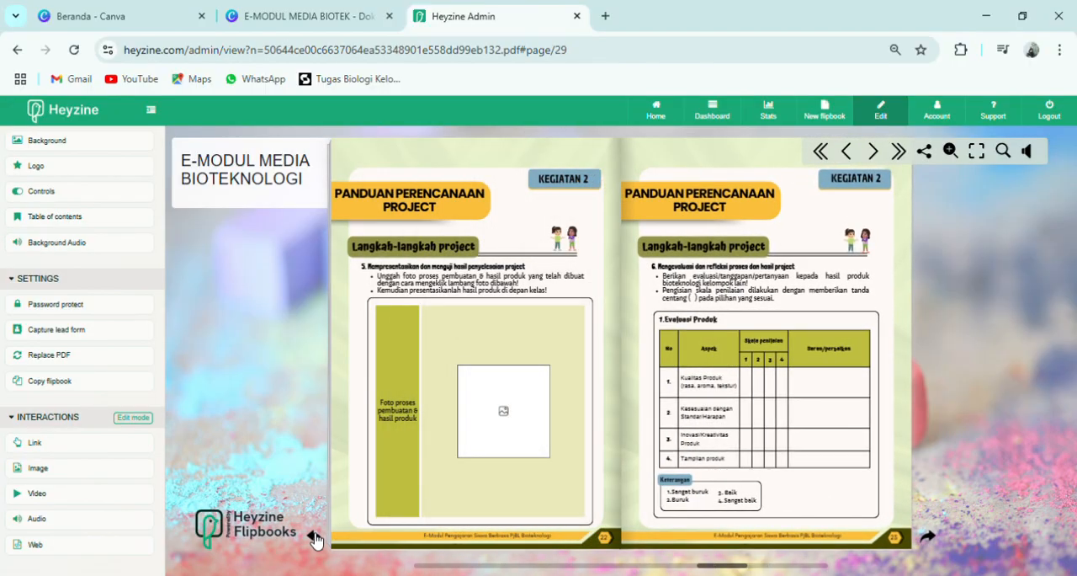
{"action": "left_click", "coordinate": [315, 536]}
{"action": "left_click", "coordinate": [315, 536]}
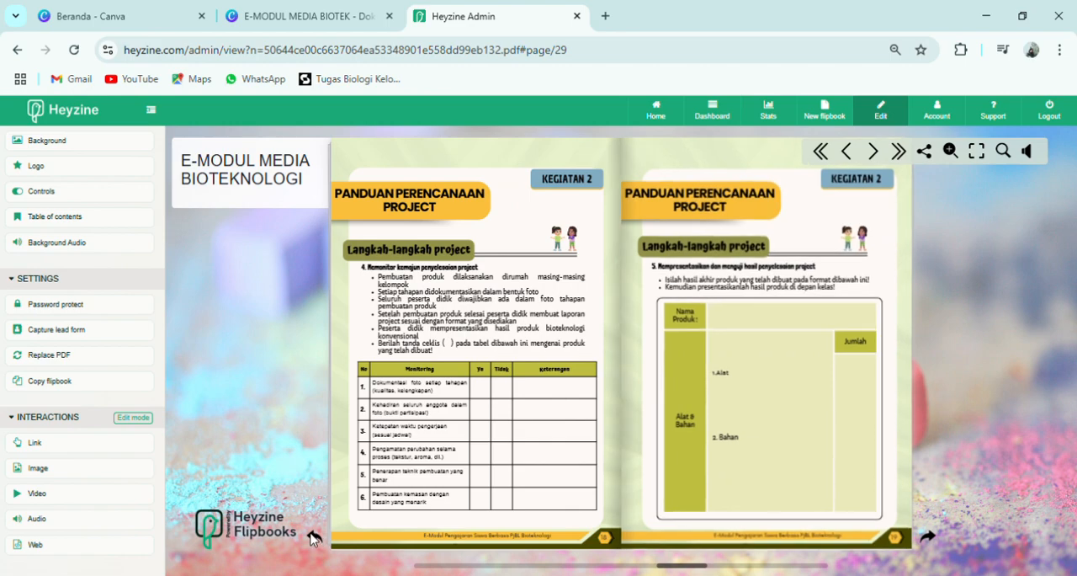
{"action": "left_click", "coordinate": [314, 536]}
{"action": "left_click", "coordinate": [314, 536]}
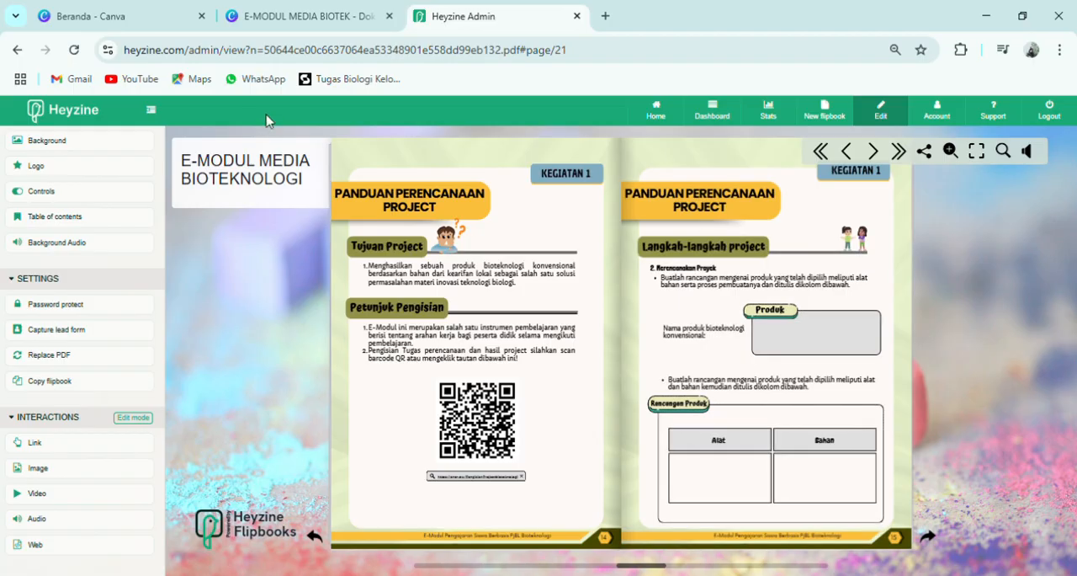
- Save the flipbook and open its sharing options
{"action": "scroll", "coordinate": [70, 165], "scroll_direction": "up", "scroll_amount": 3}
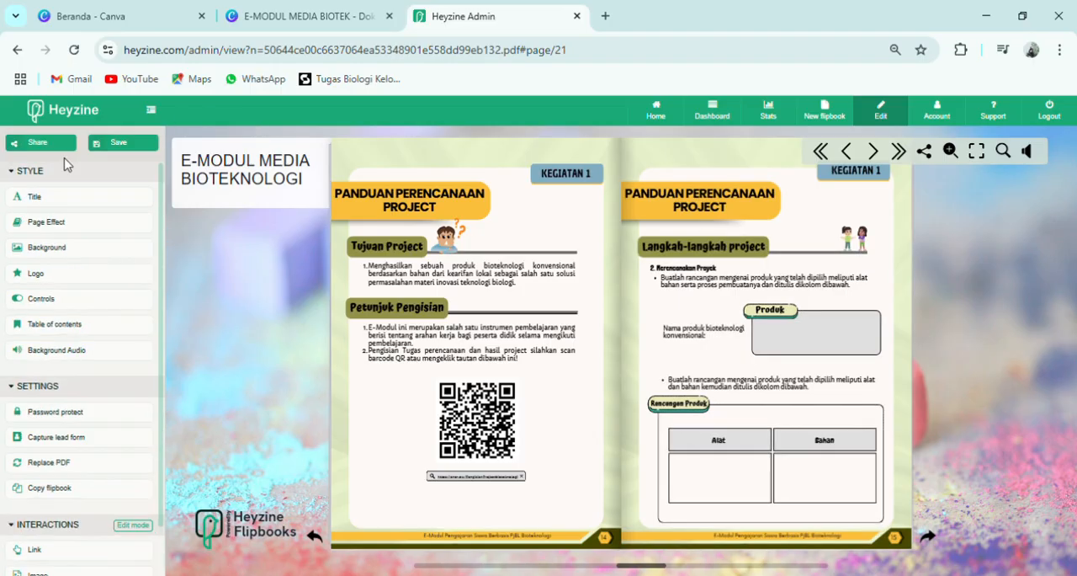
{"action": "left_click", "coordinate": [135, 148]}
{"action": "left_click", "coordinate": [40, 143]}
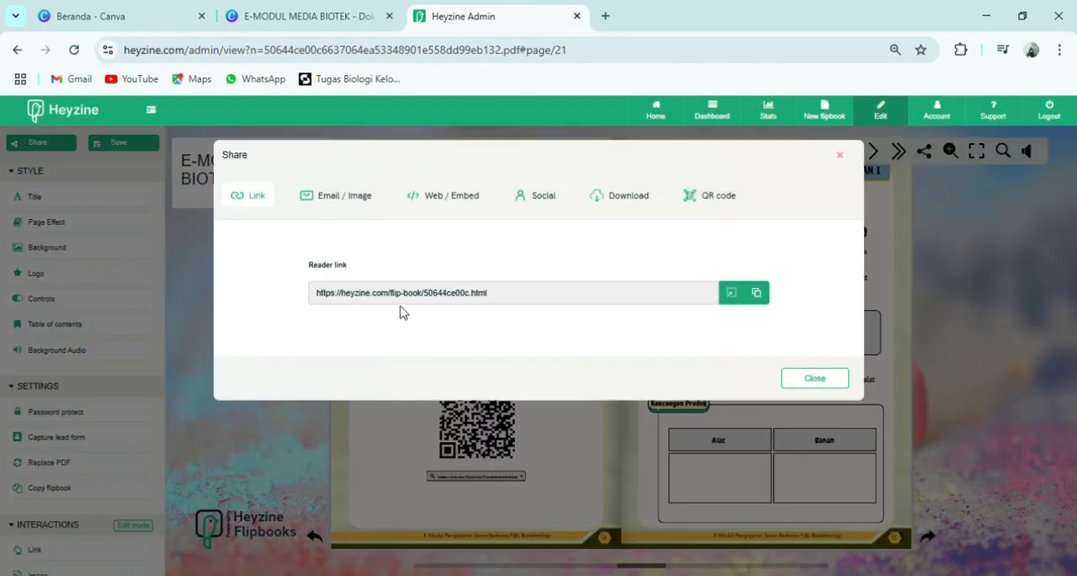
- Examine the QR code and social network sharing options, and return to the reader link
{"action": "left_click", "coordinate": [697, 205]}
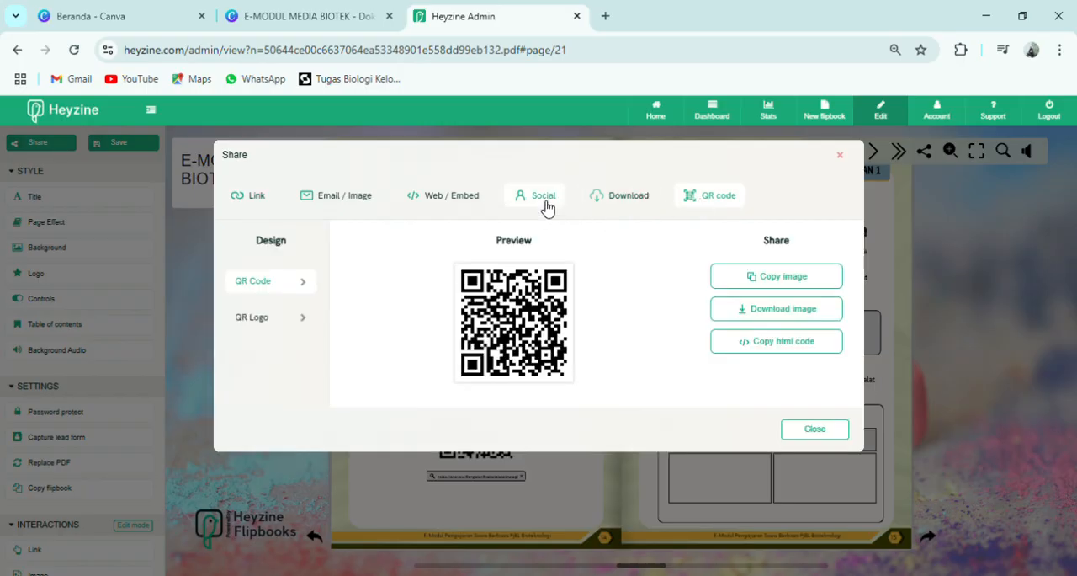
{"action": "left_click", "coordinate": [547, 208]}
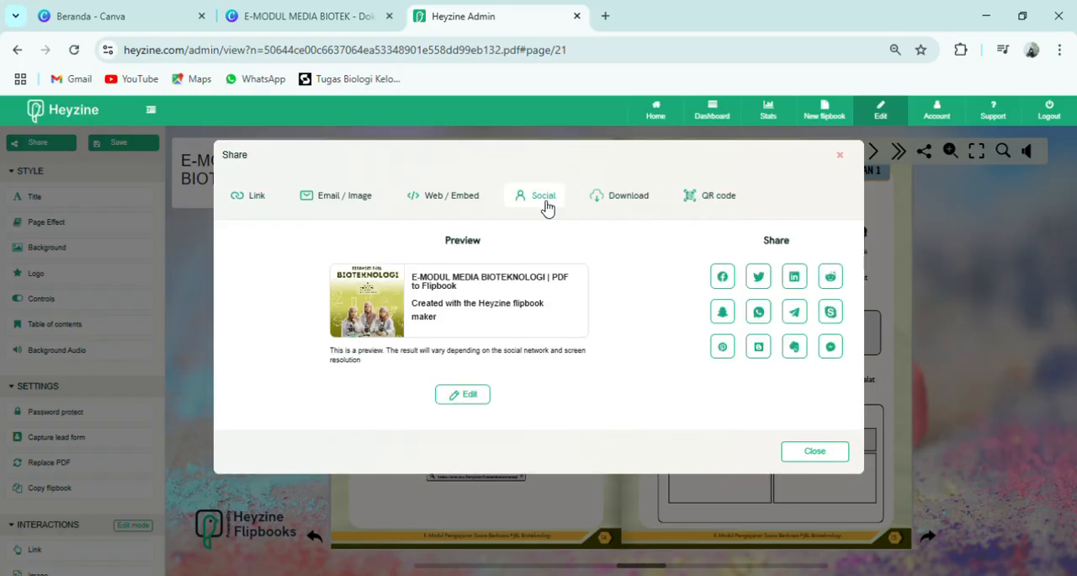
{"action": "left_click", "coordinate": [257, 196]}
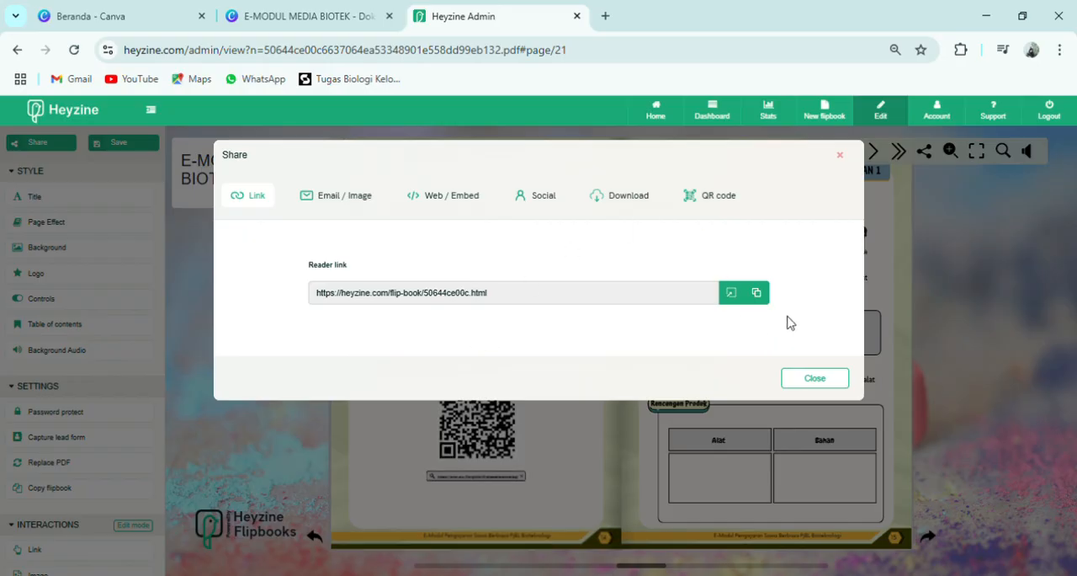
- Copy the flipbook's reader link and open it in a new browser tab
{"action": "left_click", "coordinate": [760, 300]}
{"action": "left_click", "coordinate": [911, 301]}
{"action": "left_click", "coordinate": [603, 17]}
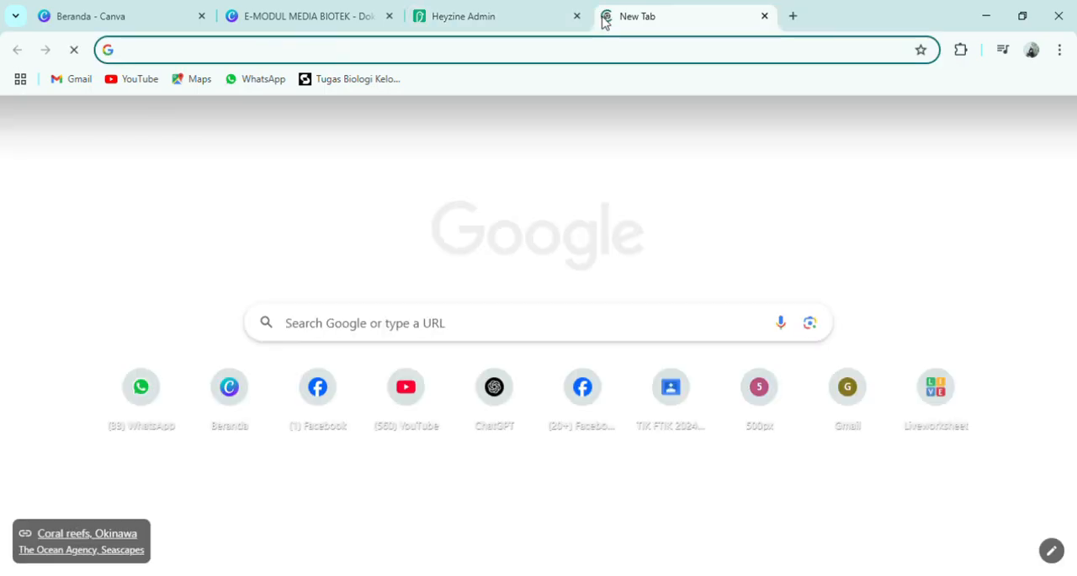
{"action": "key", "text": "ctrl+v"}
{"action": "key", "text": "Return"}
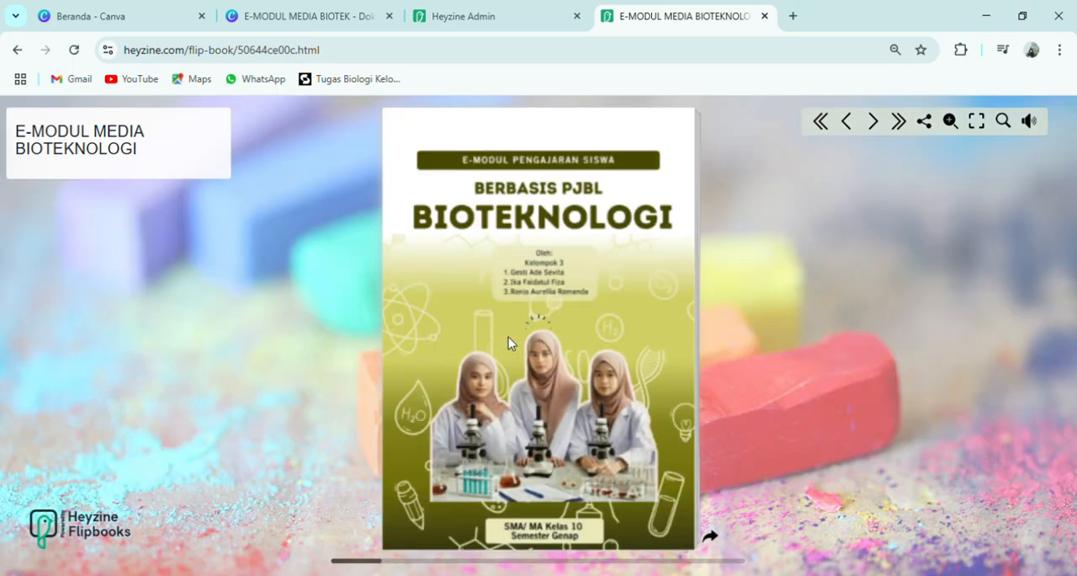
- Page through the published flipbook to Daftar Isi and follow its link to the Tujuan Project page
{"action": "left_click", "coordinate": [711, 537]}
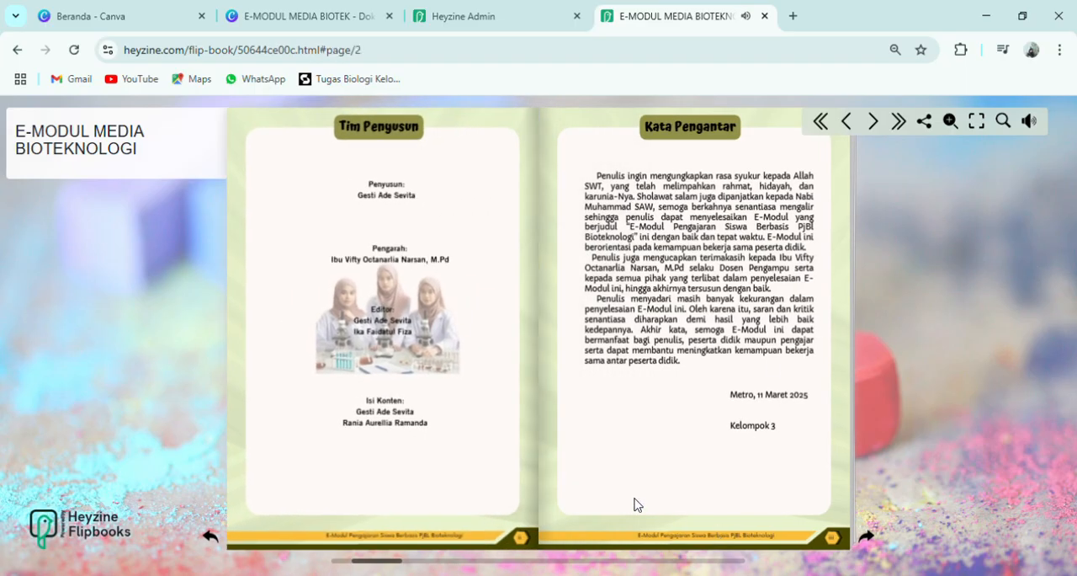
{"action": "left_click", "coordinate": [868, 537]}
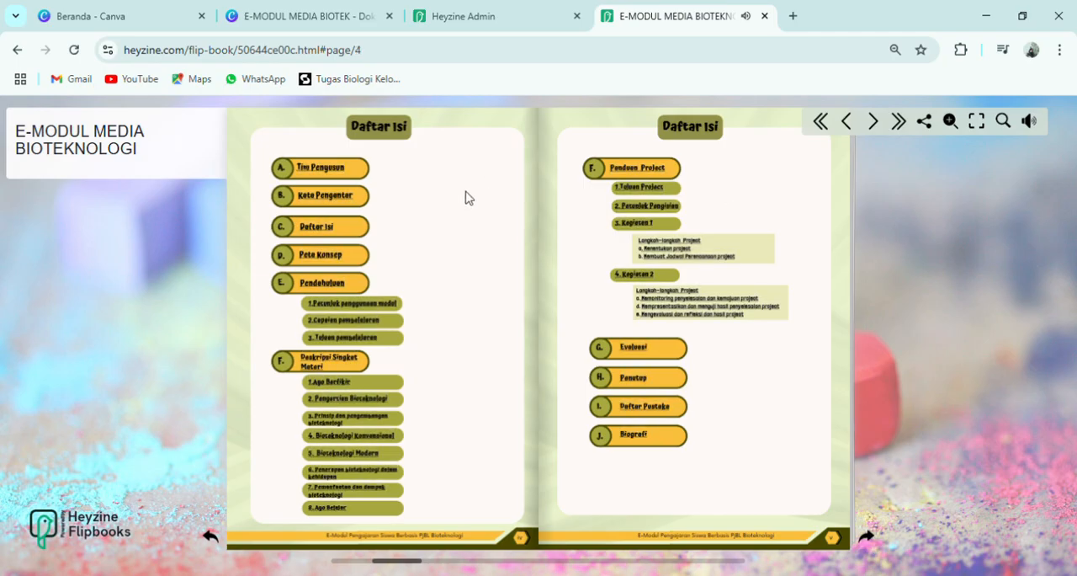
{"action": "left_click", "coordinate": [650, 195]}
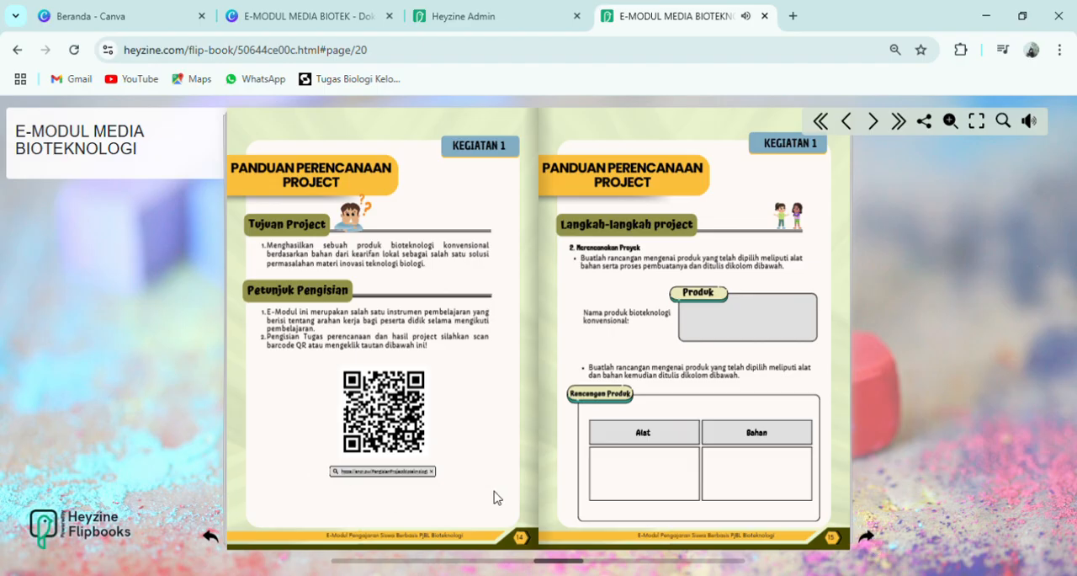
- Page back to Daftar Isi and follow its Ayo Belajar link to the page with the embedded video and audio
{"action": "left_click", "coordinate": [222, 537]}
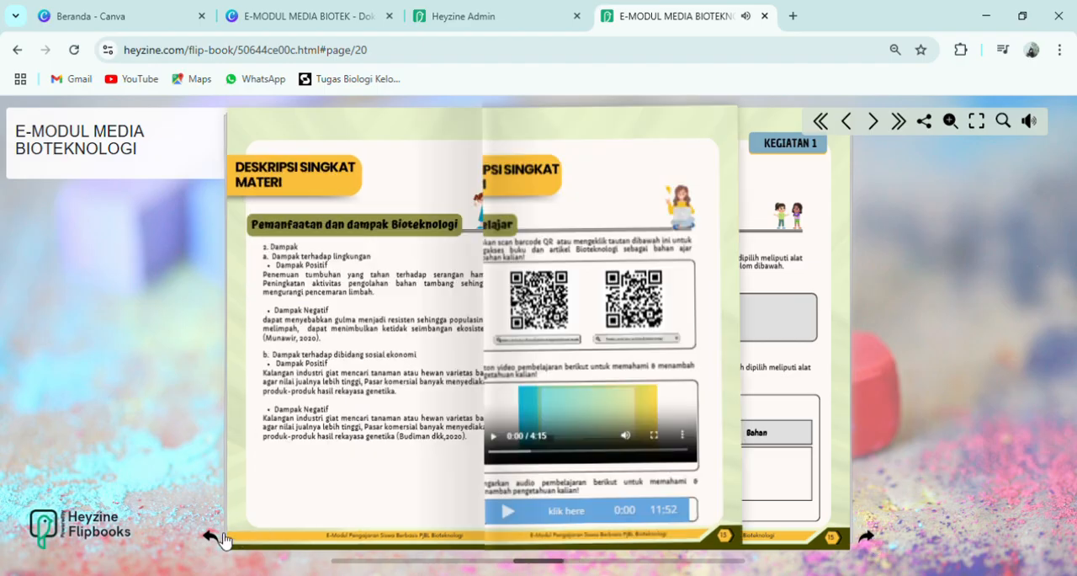
{"action": "left_click", "coordinate": [222, 538]}
{"action": "left_click", "coordinate": [222, 538]}
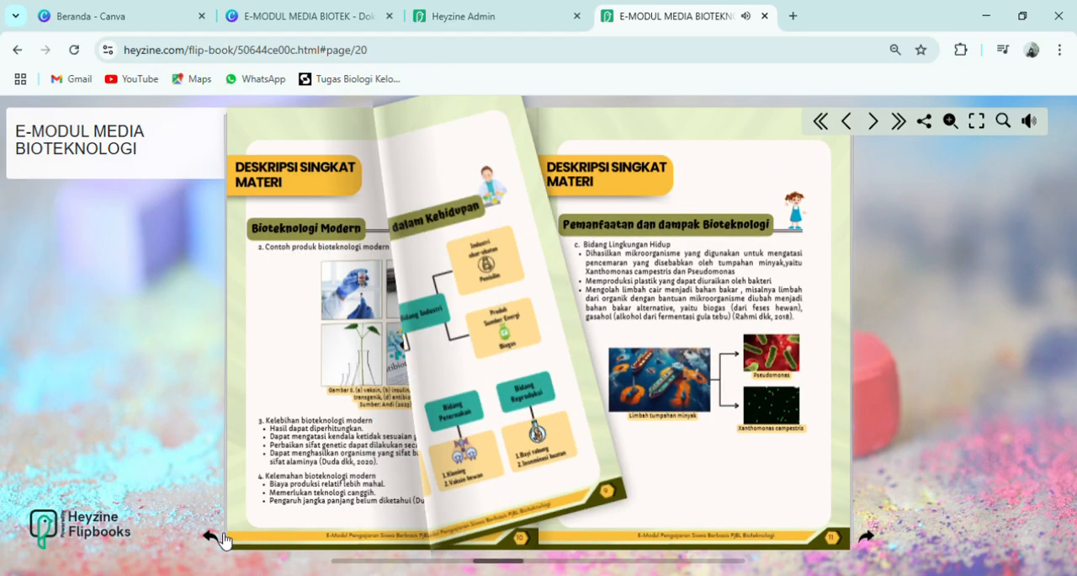
{"action": "left_click", "coordinate": [222, 538]}
{"action": "left_click", "coordinate": [222, 538]}
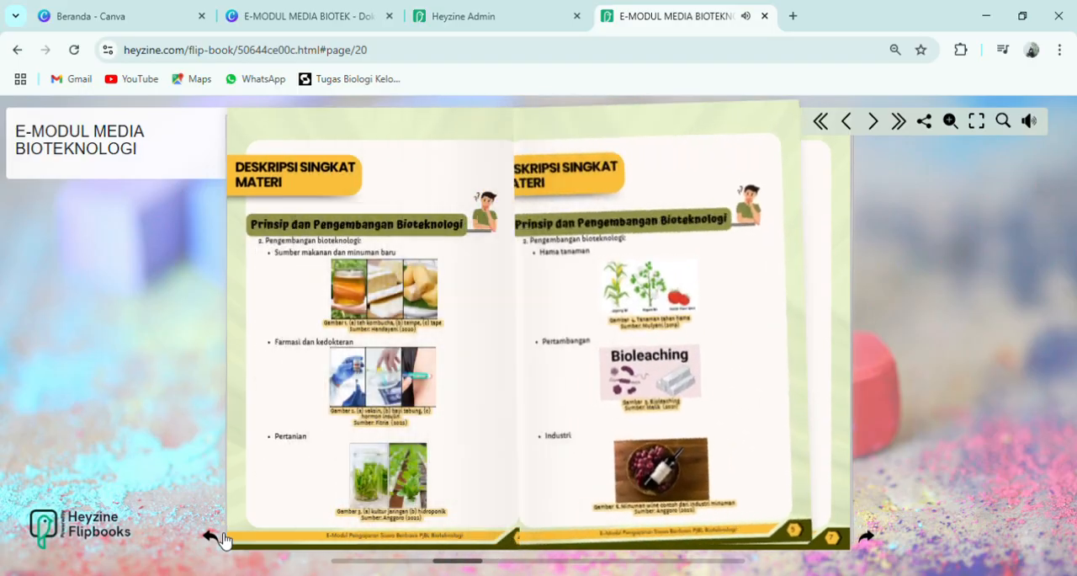
{"action": "left_click", "coordinate": [222, 538]}
{"action": "left_click", "coordinate": [223, 537]}
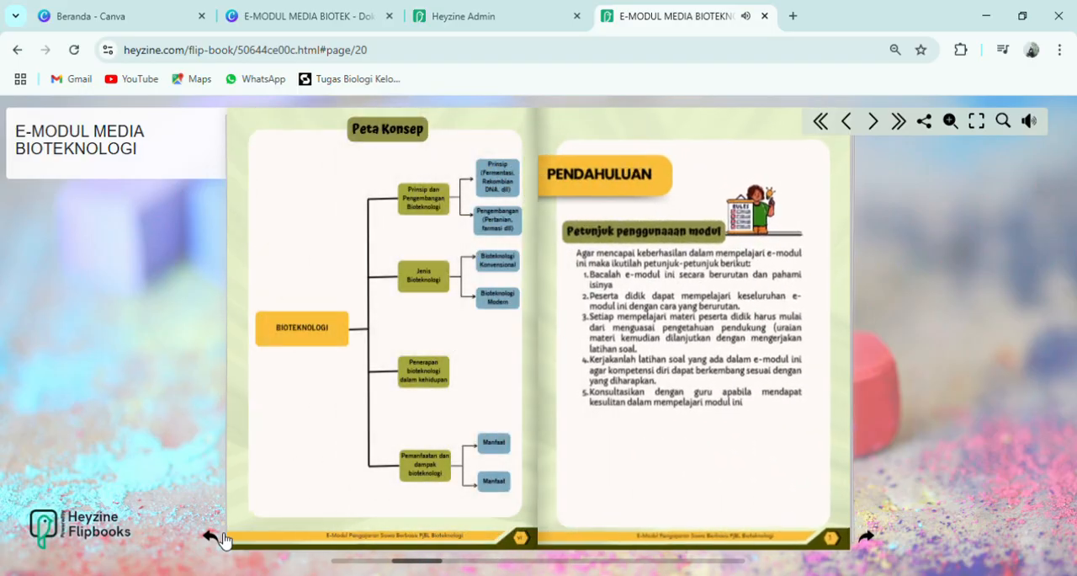
{"action": "left_click", "coordinate": [222, 537]}
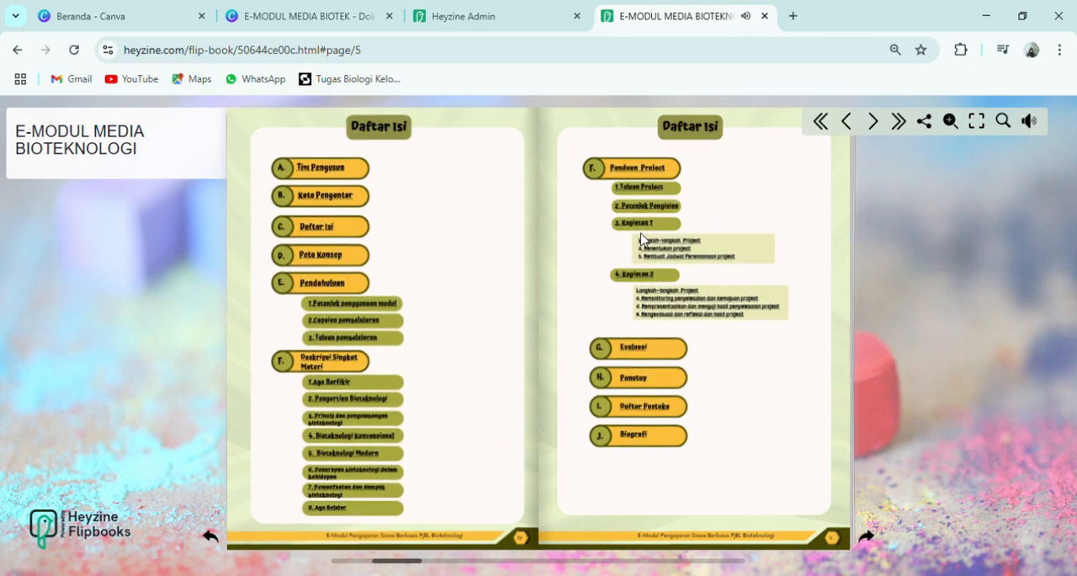
{"action": "left_click", "coordinate": [341, 509]}
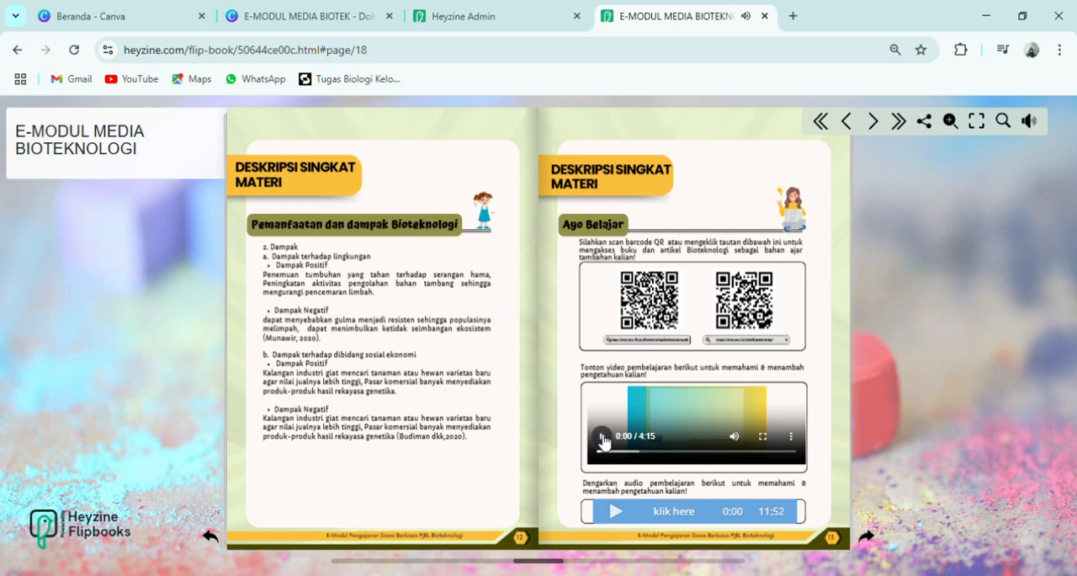
- Test the embedded learning video and the audio below it by playing each briefly and pausing it
{"action": "left_click", "coordinate": [602, 438]}
{"action": "left_click", "coordinate": [616, 515]}
{"action": "left_click", "coordinate": [617, 515]}
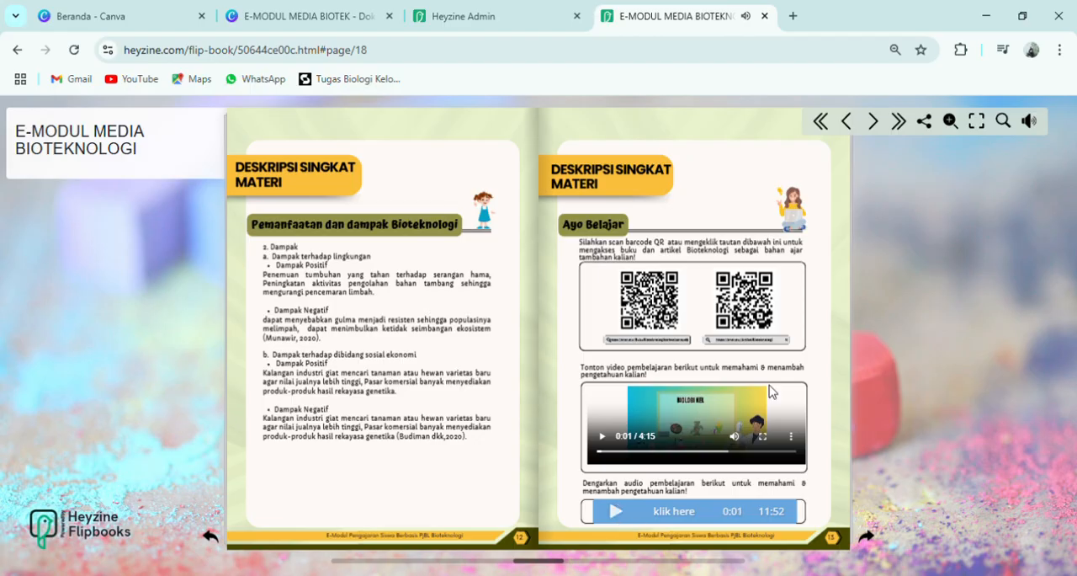
- Test the ArtikelBioteknologi link under the second QR code, close its tab, and turn to the Panduan Perencanaan Project pages
{"action": "scroll", "coordinate": [884, 340], "scroll_direction": "up", "scroll_amount": 3}
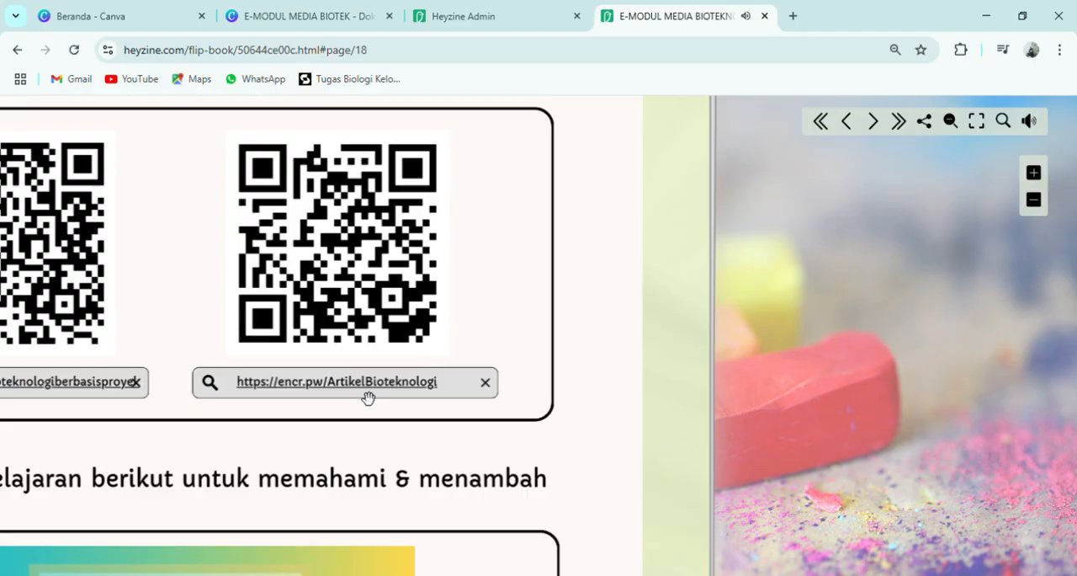
{"action": "scroll", "coordinate": [367, 399], "scroll_direction": "down", "scroll_amount": 3}
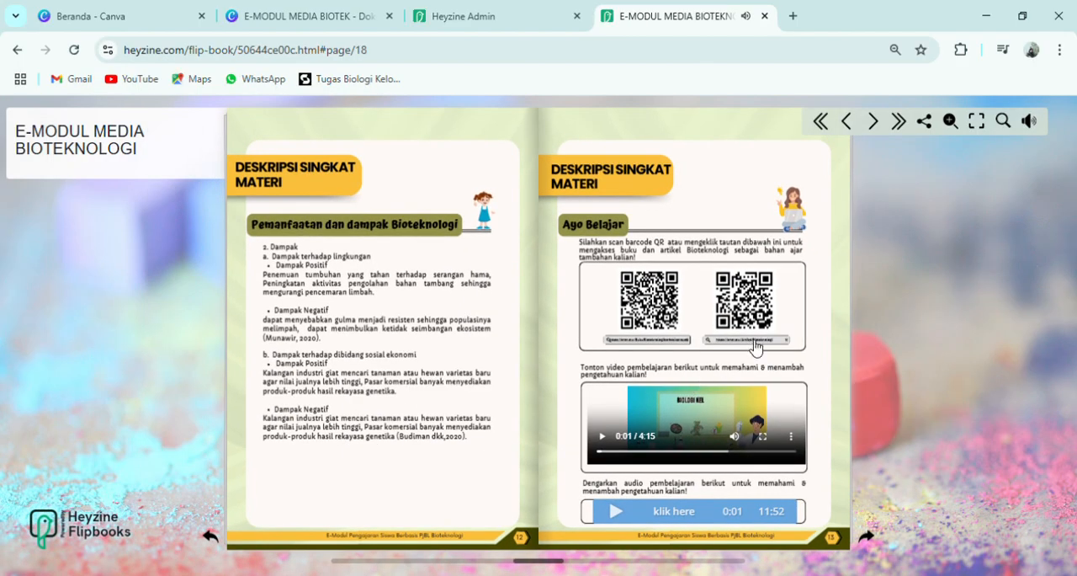
{"action": "left_click", "coordinate": [755, 341]}
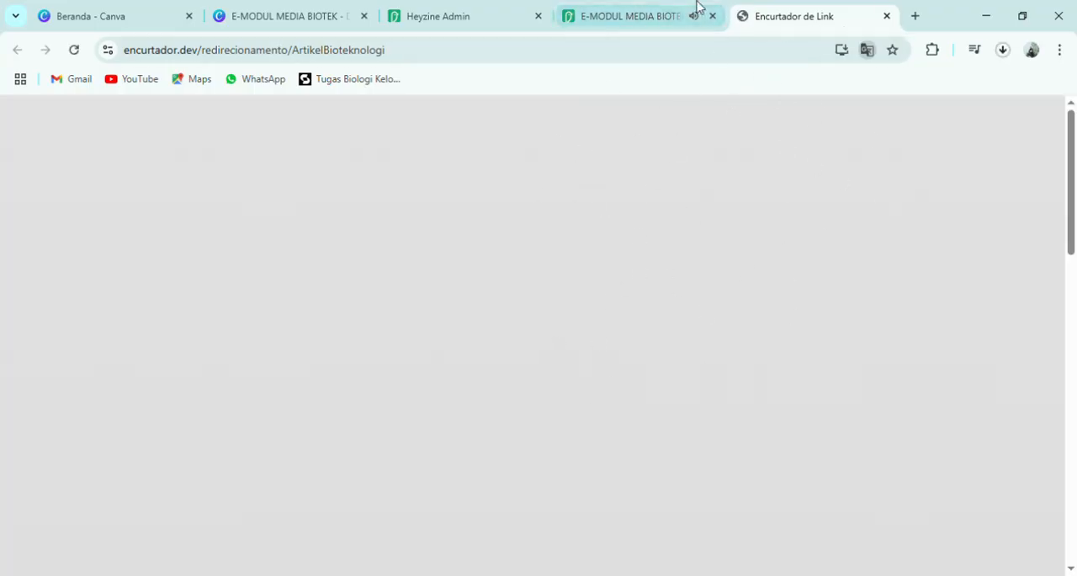
{"action": "left_click", "coordinate": [887, 17]}
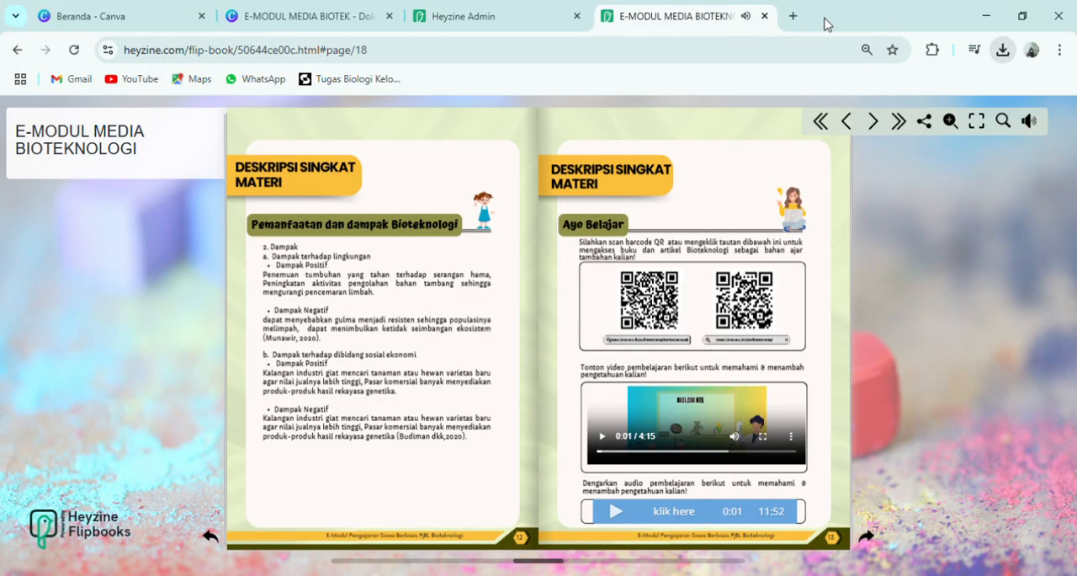
{"action": "left_click", "coordinate": [803, 294]}
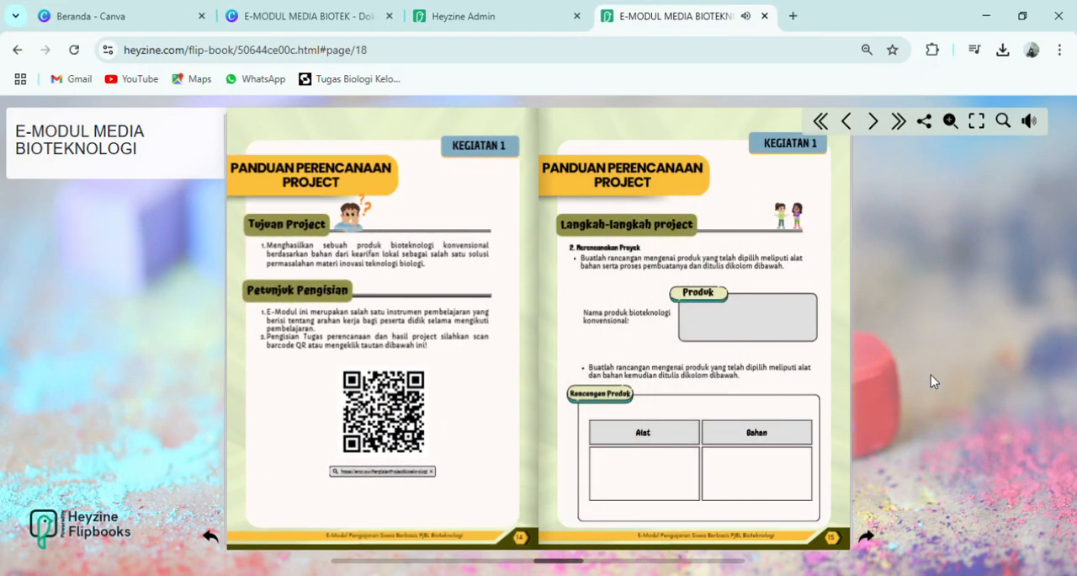